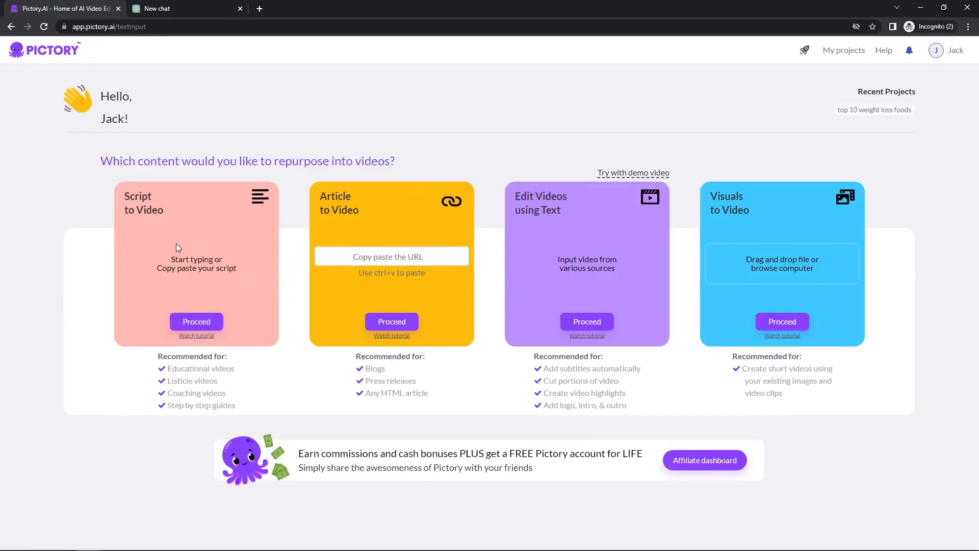
Start a script-to-video project and name the video "Top 10 foods for weight loss".
left_click(197, 321)
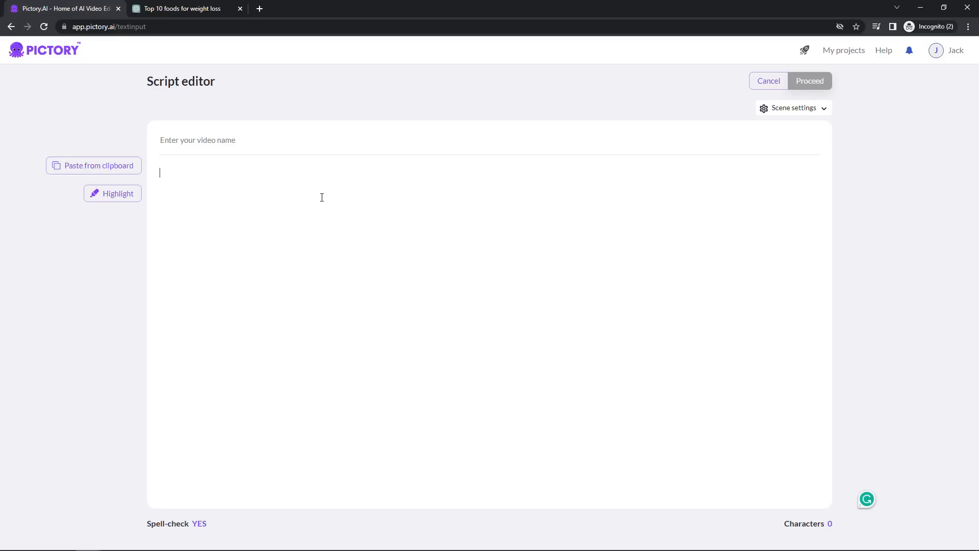
left_click(209, 144)
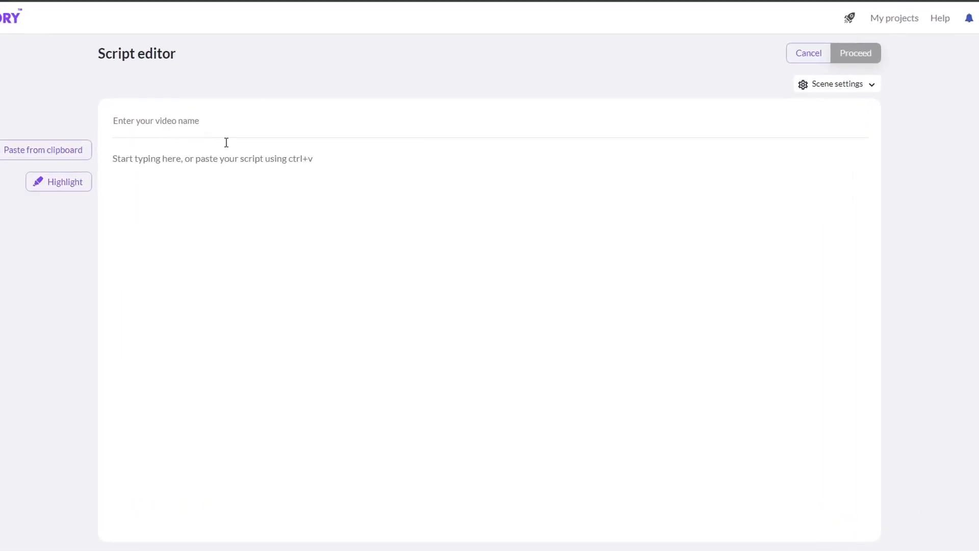
type("Top 10 foods for weight loss")
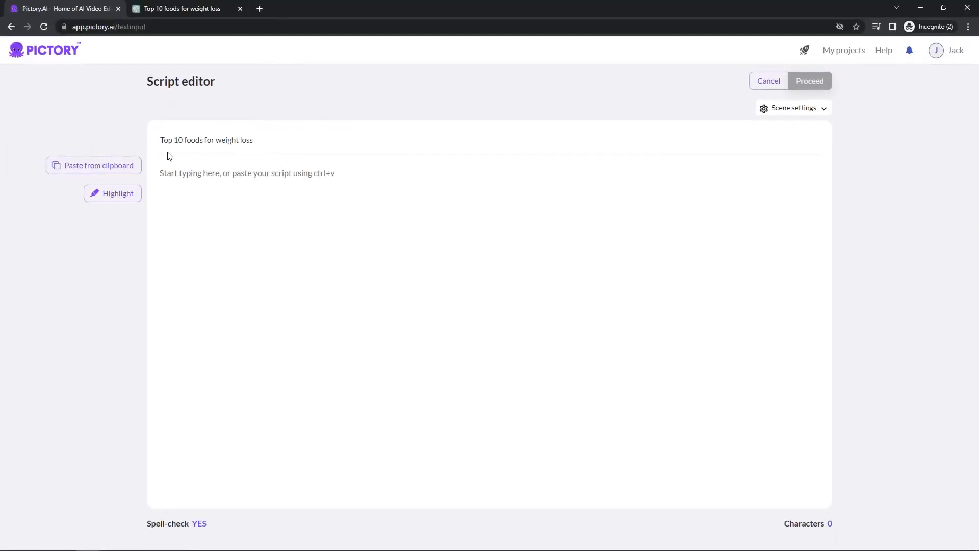
left_click_drag(277, 139, 158, 139)
left_click(278, 144)
left_click_drag(162, 141, 266, 143)
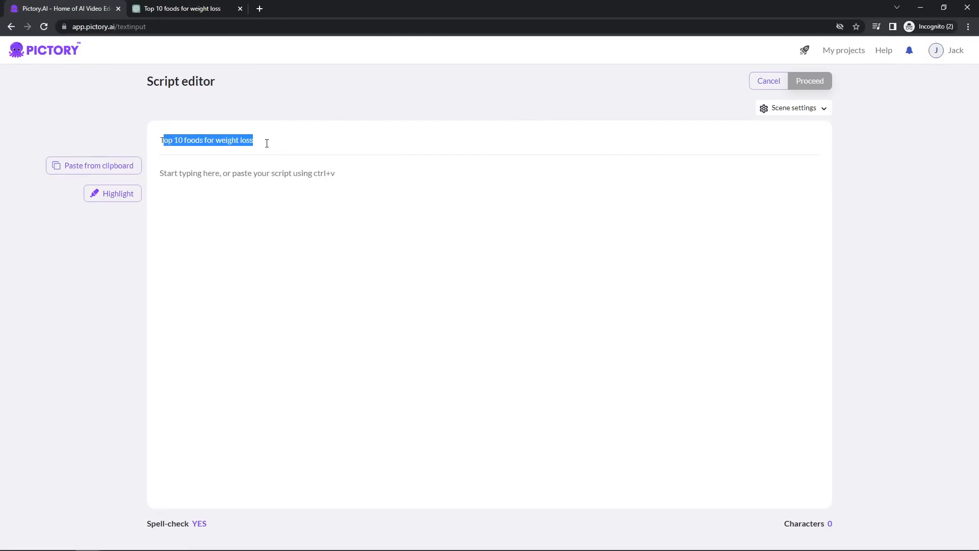
left_click(267, 143)
left_click(262, 175)
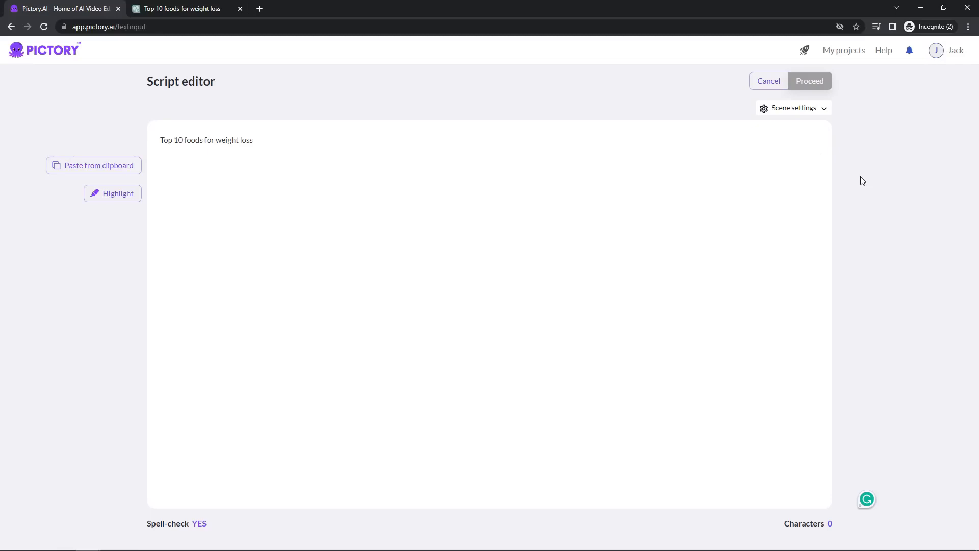
left_click(862, 186)
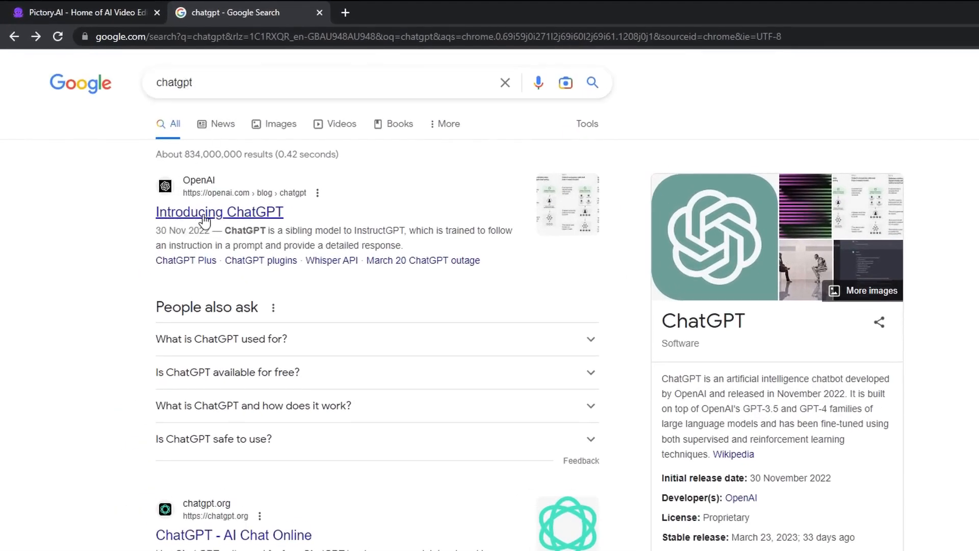
Go to ChatGPT through OpenAI's "Introducing ChatGPT" search result and log in with the existing account.
left_click(213, 218)
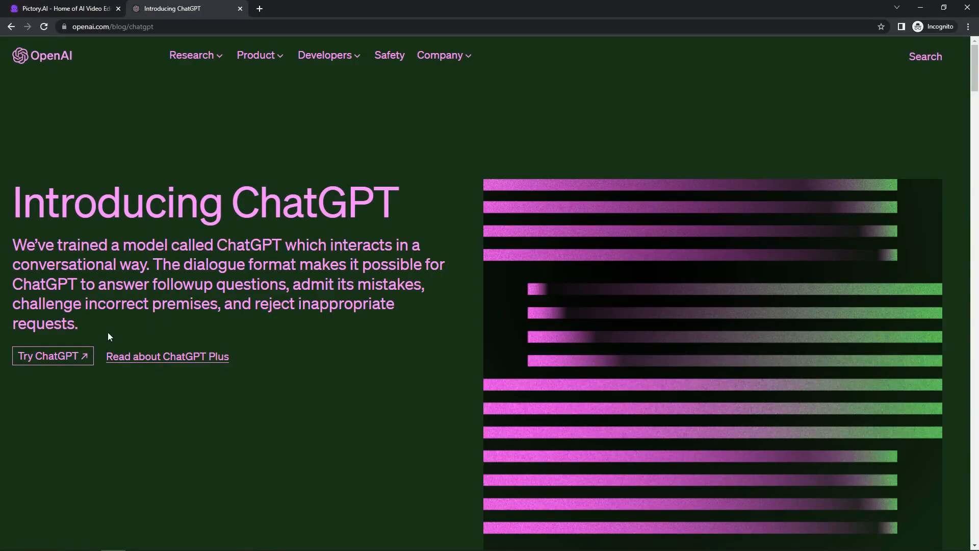
left_click(47, 362)
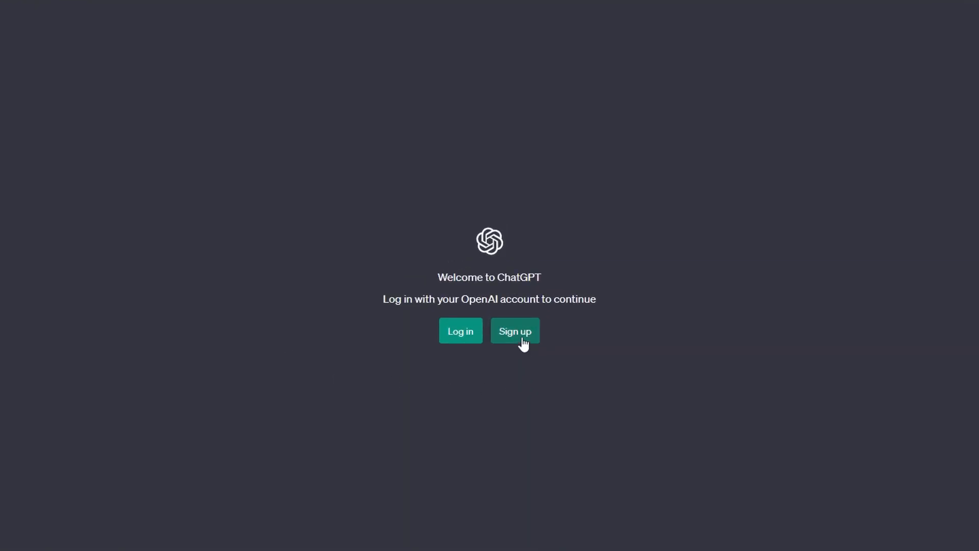
left_click(459, 345)
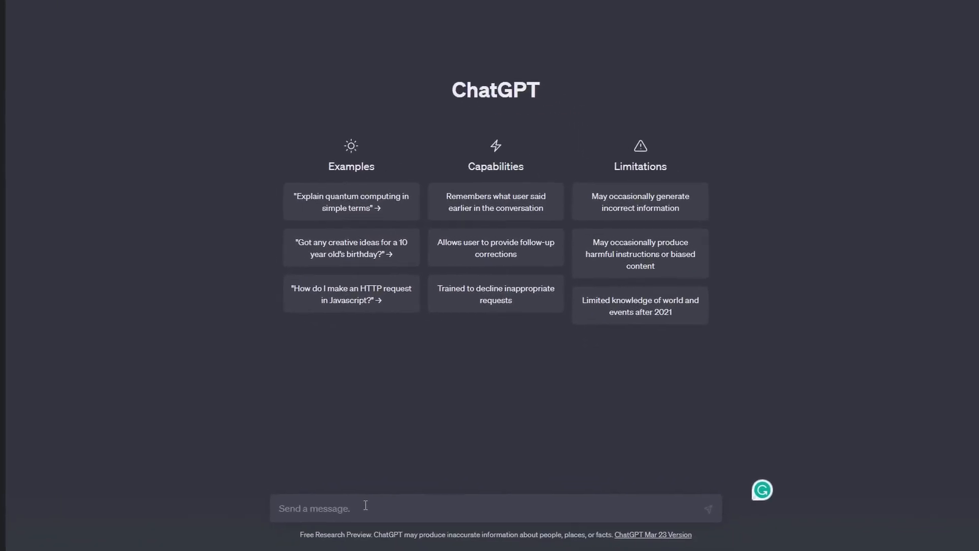
Send ChatGPT the prompt "write a youtube script for the top 10 weight loss foods".
left_click(358, 501)
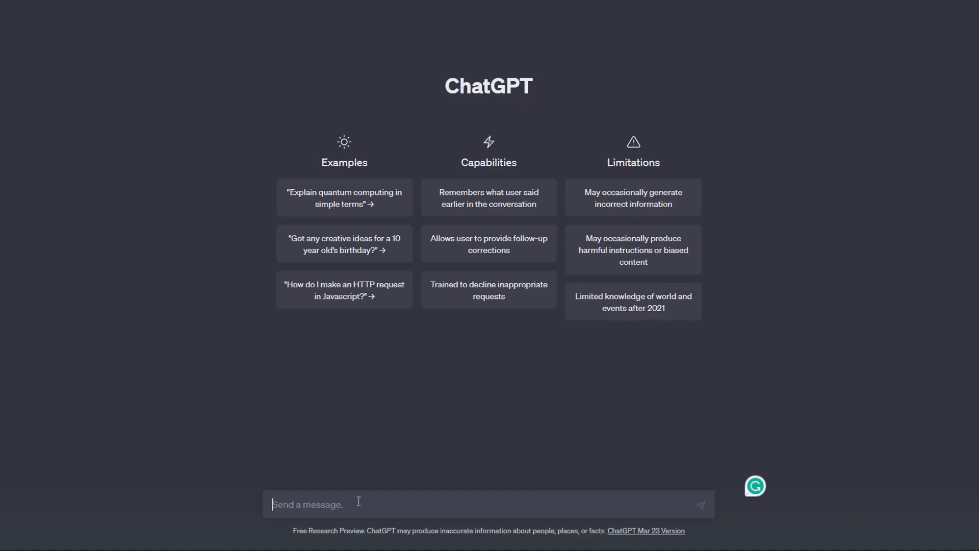
type("write")
type(" a youtue")
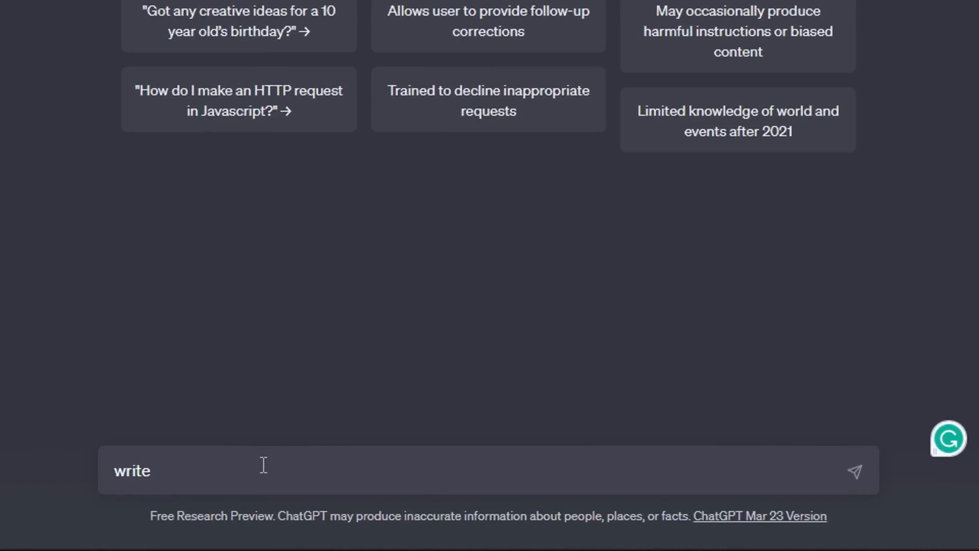
key("BackSpace")
type("be script")
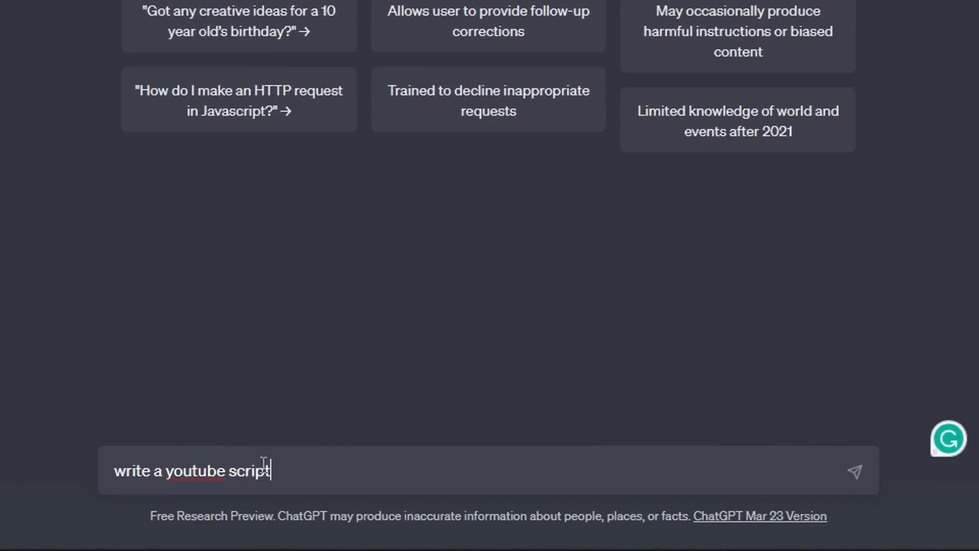
type(" for the top 10 weight loss foods")
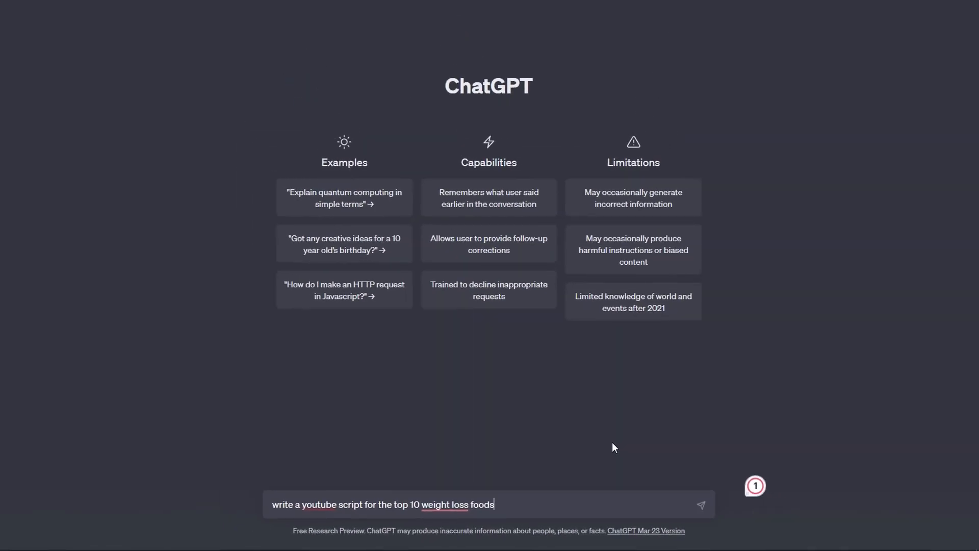
key("Return")
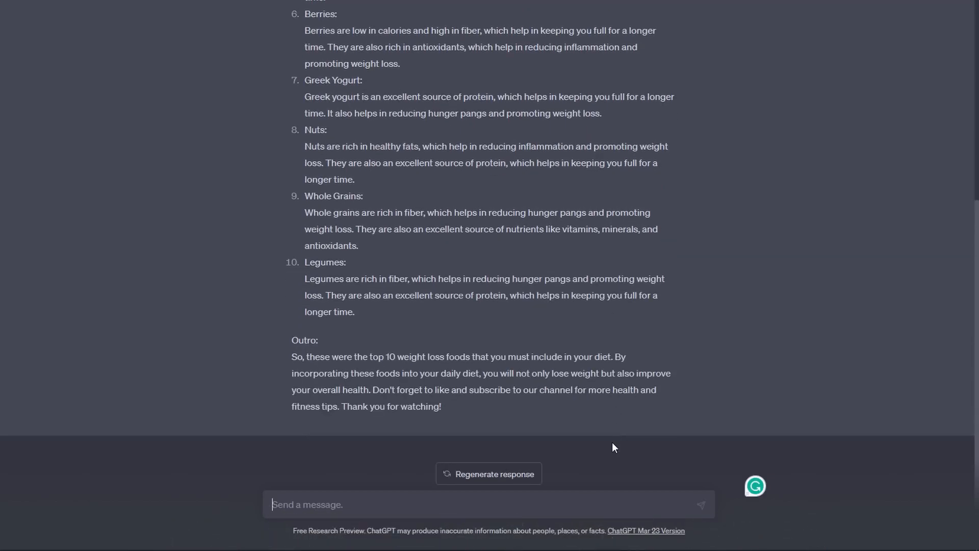
Read through the generated script, from the intro through the ten foods to the outro.
scroll(679, 364, "up", 5)
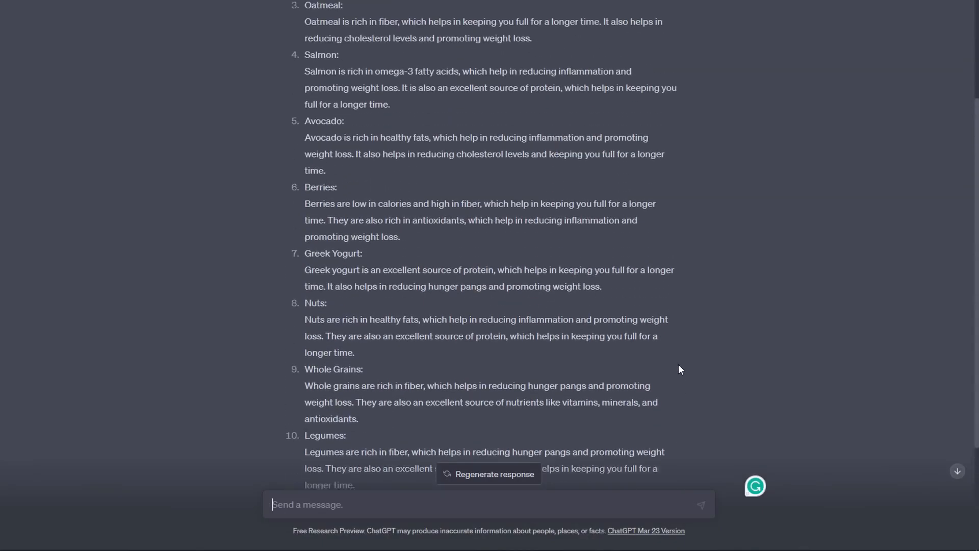
scroll(683, 357, "up", 3)
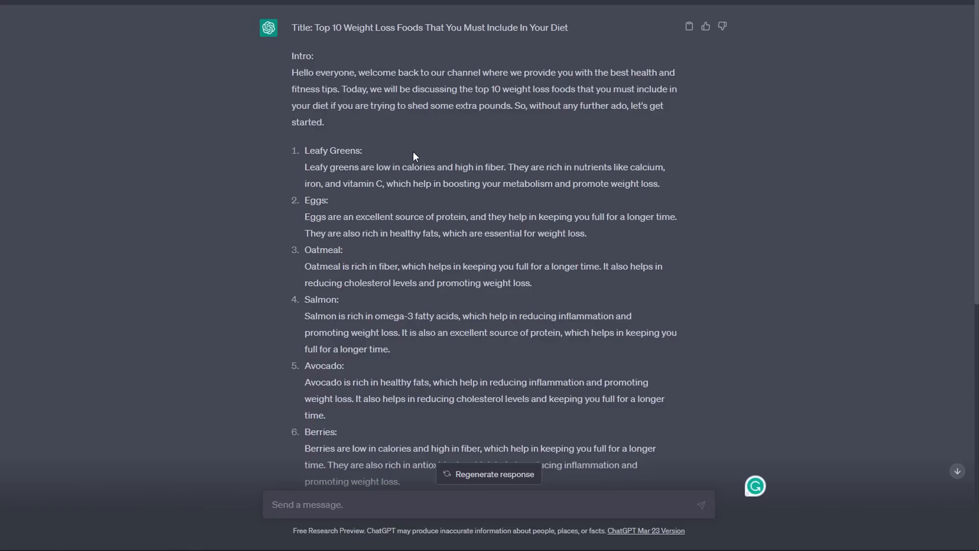
scroll(324, 152, "down", 6)
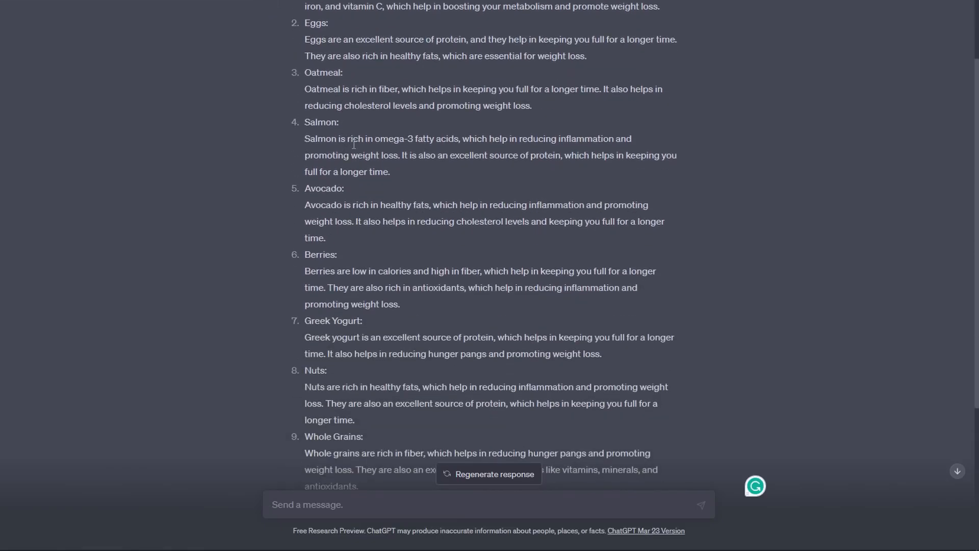
scroll(356, 148, "down", 3)
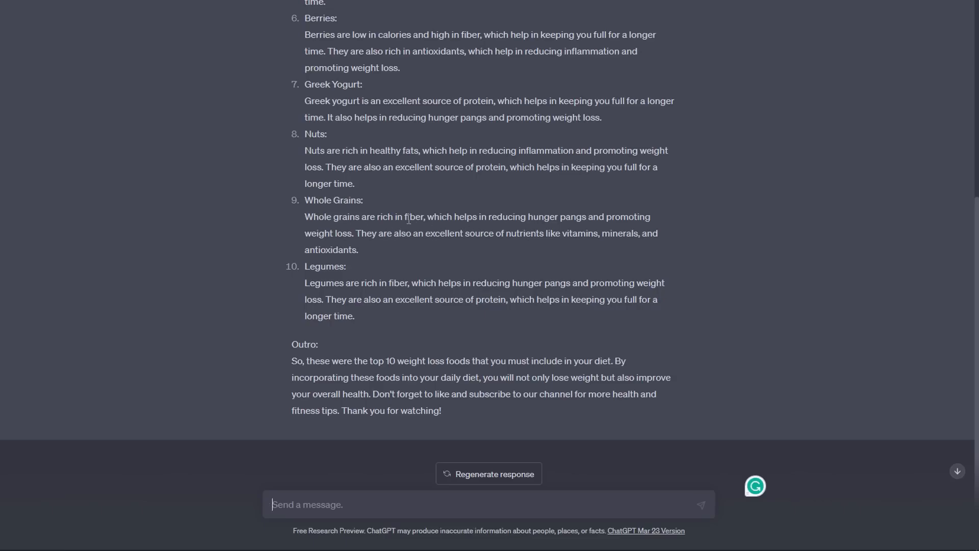
scroll(401, 214, "down", 1)
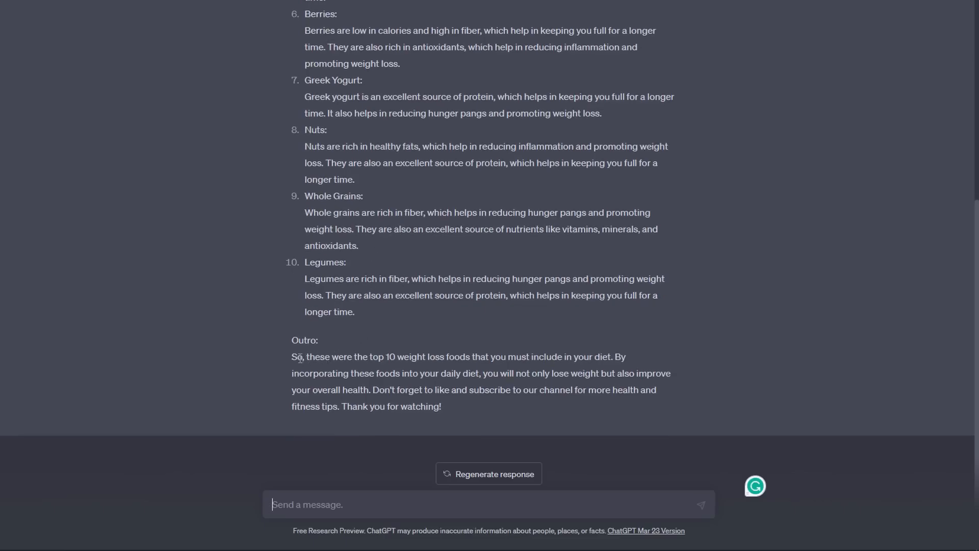
scroll(539, 306, "up", 8)
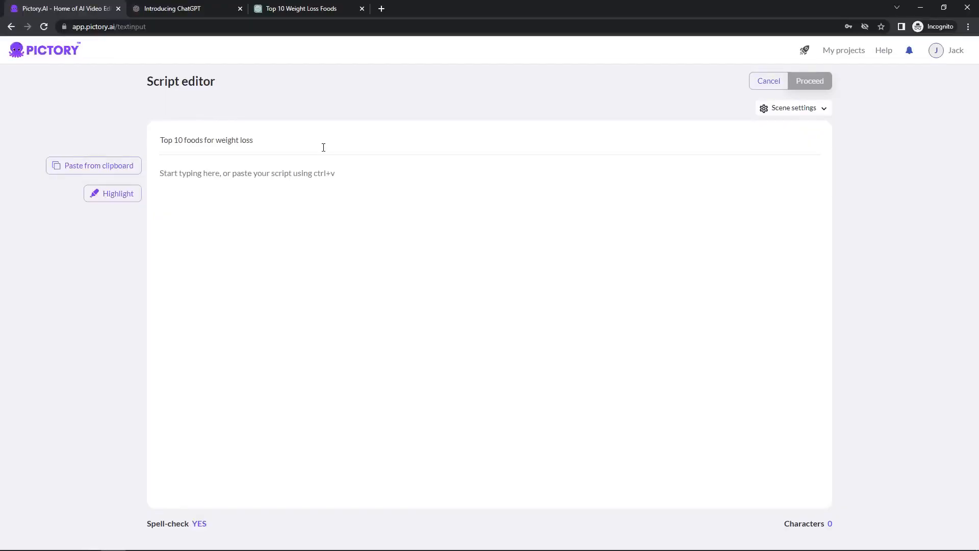
Switch to Pictory and paste the copied script into the script body, allowing clipboard access.
left_click(255, 180)
left_click(124, 169)
left_click(155, 83)
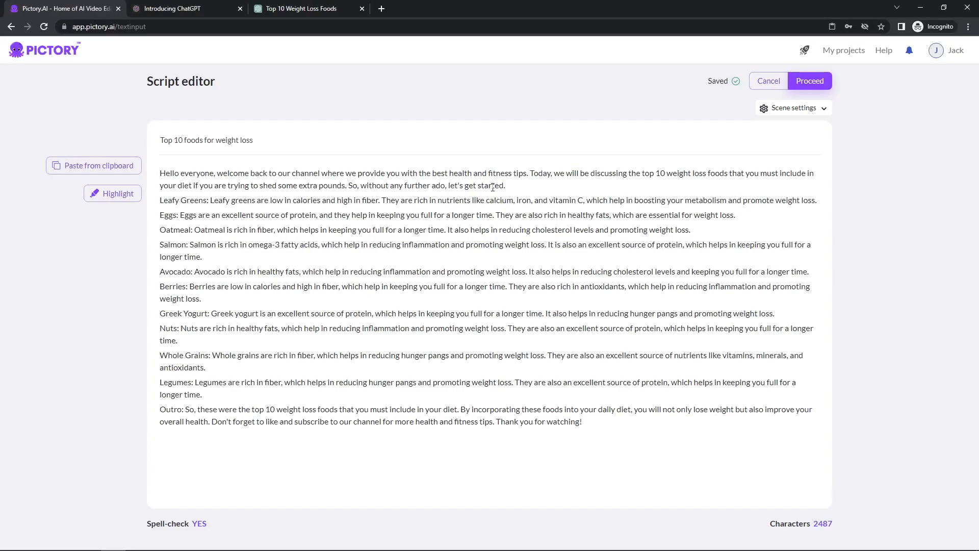
Insert a blank line after the intro and after each food paragraph except Greek Yogurt.
left_click(514, 188)
key("Return")
left_click(818, 216)
key("Return")
left_click(742, 245)
key("Return")
left_click(692, 274)
key("Return")
left_click(811, 361)
key("Return")
left_click(266, 376)
key("Return")
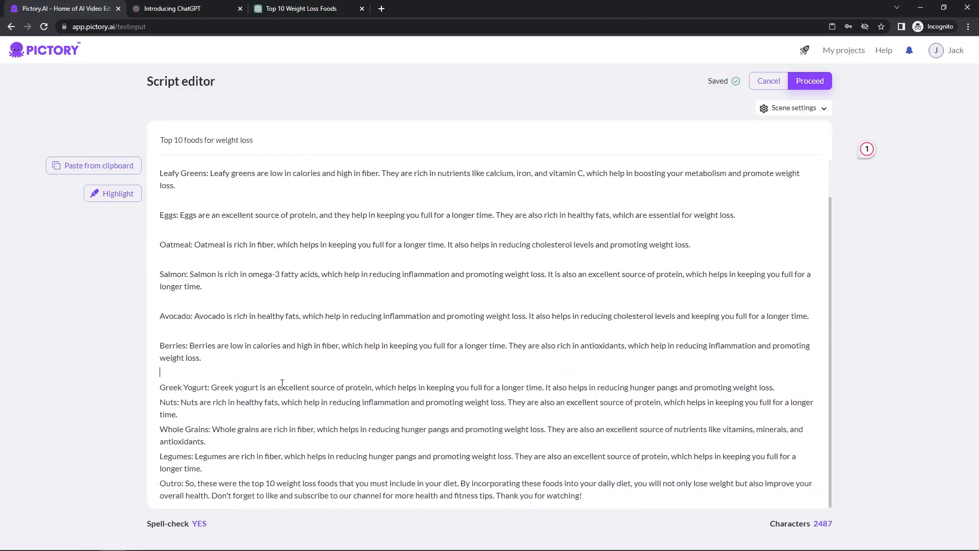
left_click(207, 416)
key("Return")
left_click(209, 457)
key("Return")
scroll(605, 284, "up", 2)
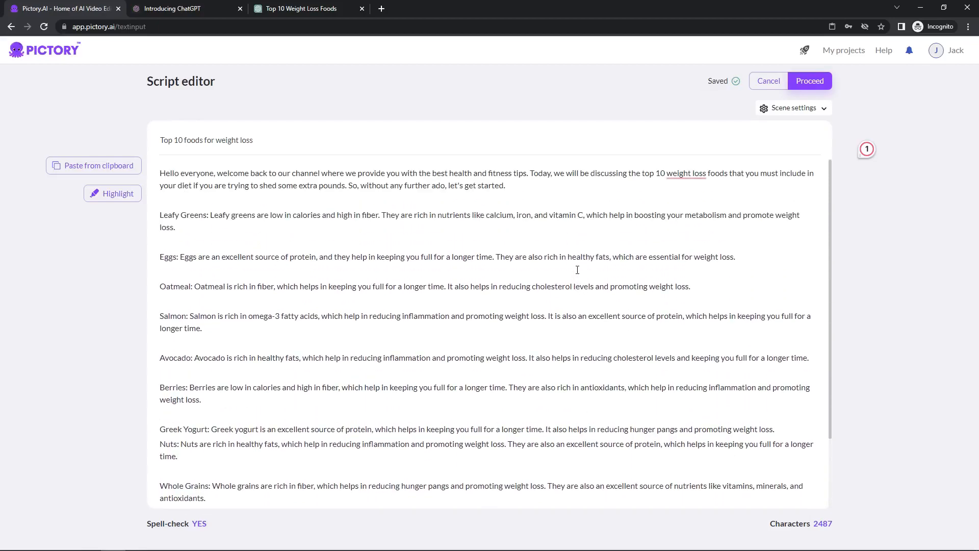
scroll(577, 270, "down", 2)
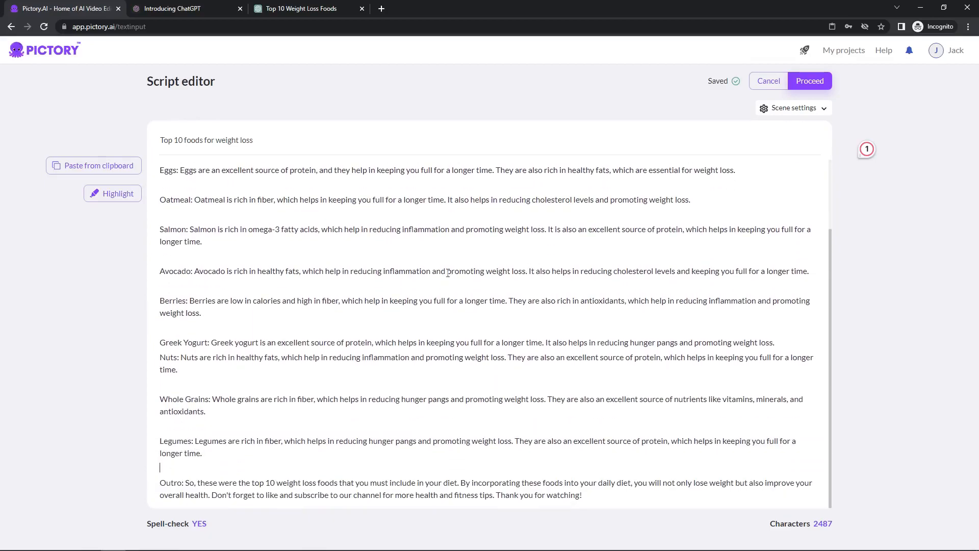
scroll(339, 286, "up", 2)
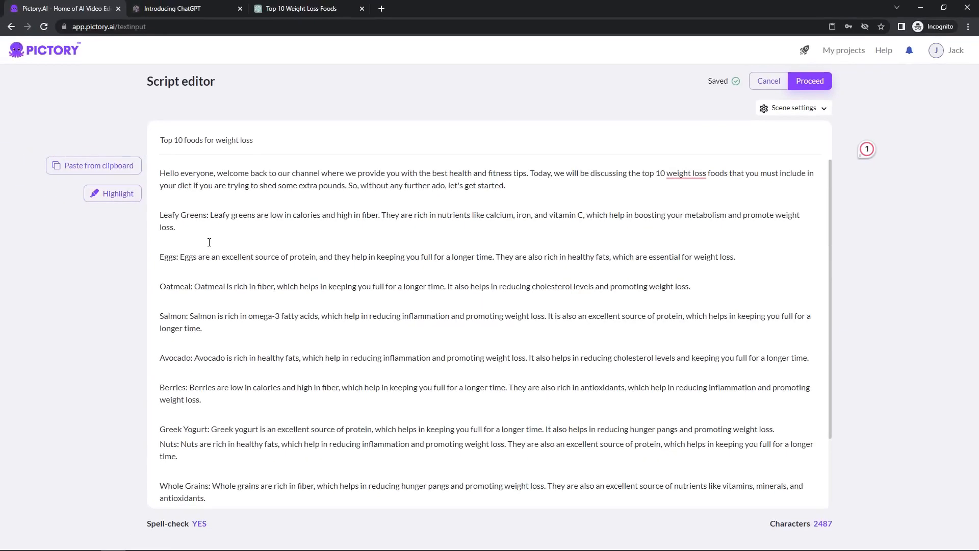
Delete the "Leafy Greens:" label from its paragraph, keeping the blank line above it.
left_click(208, 213)
key("BackSpace")
key("BackSpace")
key("BackSpace")
key("BackSpace")
key("BackSpace")
key("BackSpace")
key("BackSpace")
key("BackSpace")
key("BackSpace")
key("BackSpace")
key("BackSpace")
key("BackSpace")
key("BackSpace")
key("BackSpace")
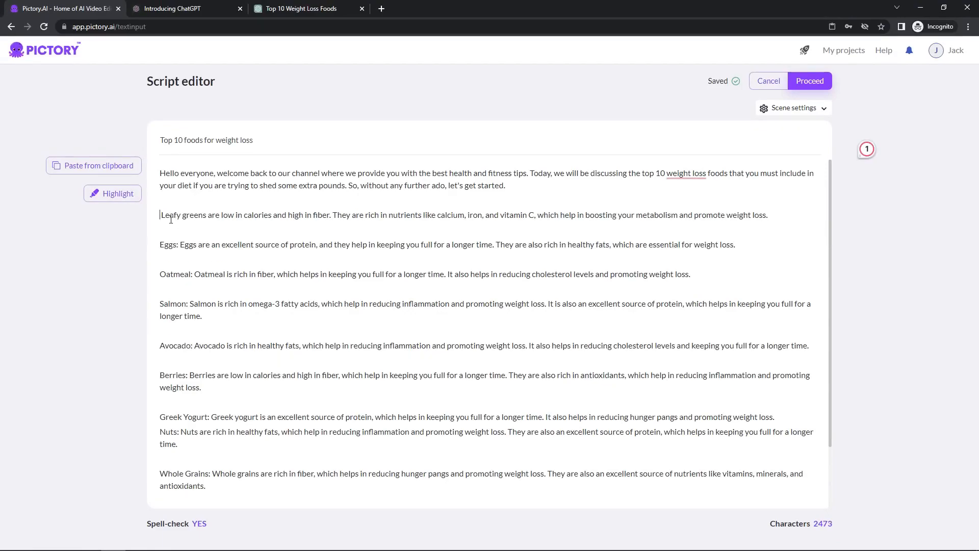
key("Delete")
key("Return")
Delete the "Eggs:", "Oatmeal:", "Salmon:" and "Avocado:" labels from the start of their paragraphs.
left_click(178, 244)
key("BackSpace")
key("BackSpace")
key("BackSpace")
key("BackSpace")
key("BackSpace")
key("Delete")
left_click_drag(194, 275, 160, 274)
key("BackSpace")
left_click_drag(190, 304, 159, 304)
key("BackSpace")
left_click_drag(194, 346, 160, 343)
left_click(193, 347)
key("BackSpace")
key("BackSpace")
key("BackSpace")
Delete the "Berries:", "Greek Yogurt:", "Whole Grains:", "Legumes:" and "Outro:" labels from the start of their paragraphs.
scroll(168, 377, "down", 2)
key("BackSpace")
left_click_drag(212, 399, 159, 399)
key("BackSpace")
left_click_drag(194, 441, 159, 441)
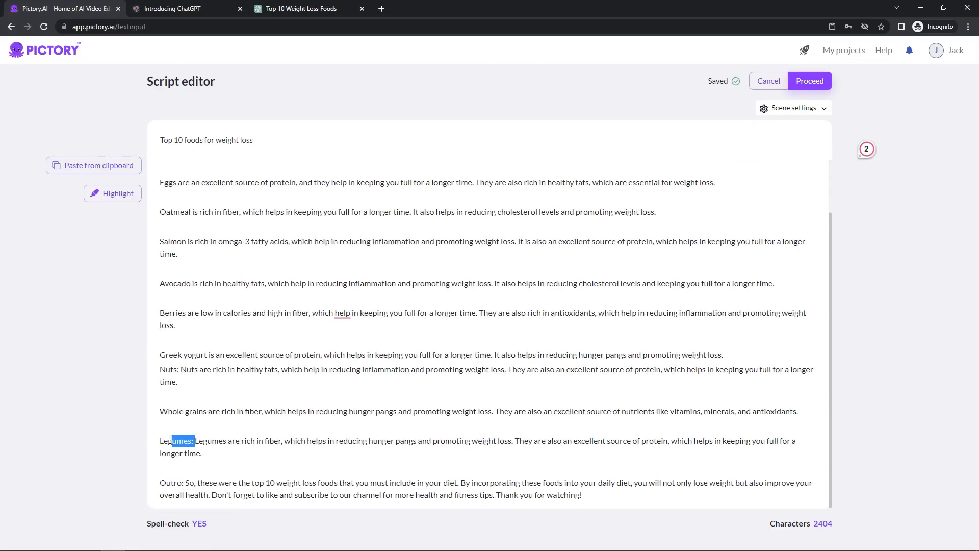
key("BackSpace")
left_click_drag(184, 482, 159, 482)
key("BackSpace")
Accept the suggested grammar corrections "helps" in the berries paragraph and "weight-loss" in the intro.
scroll(357, 357, "up", 1)
left_click(342, 374)
left_click(348, 399)
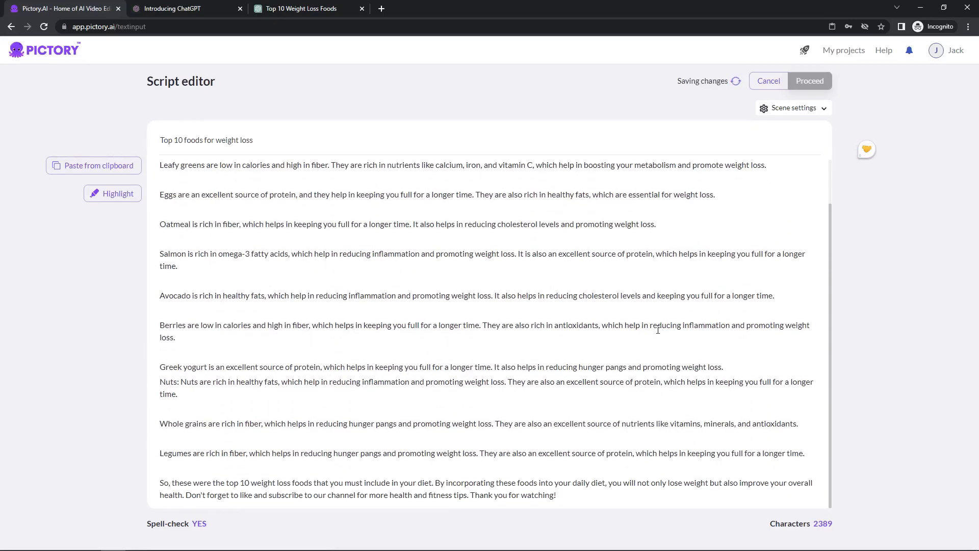
scroll(680, 271, "down", 1)
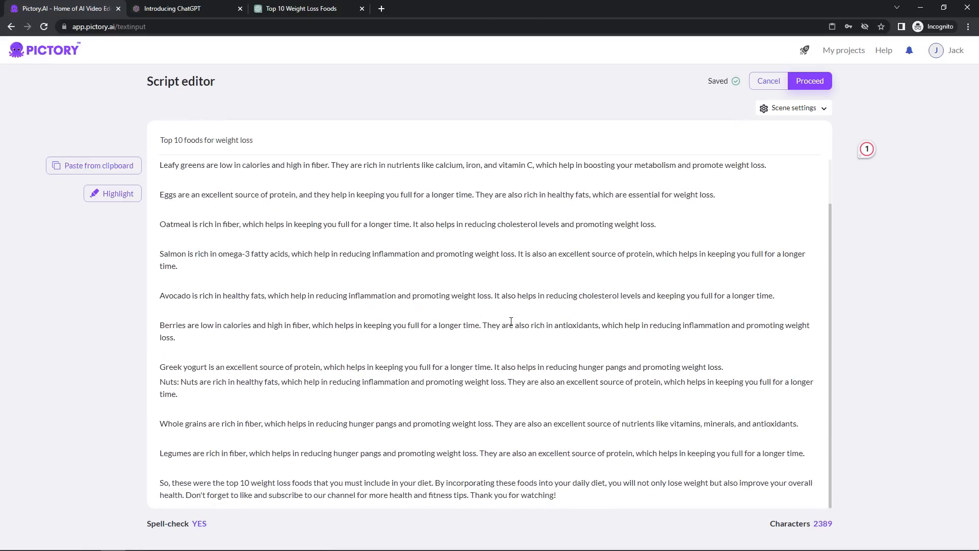
scroll(630, 406, "up", 1)
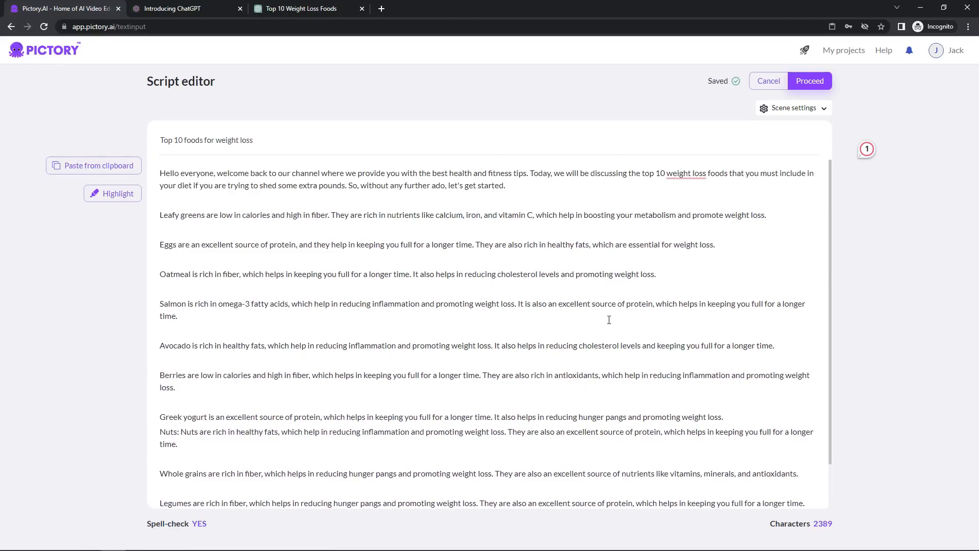
left_click(684, 176)
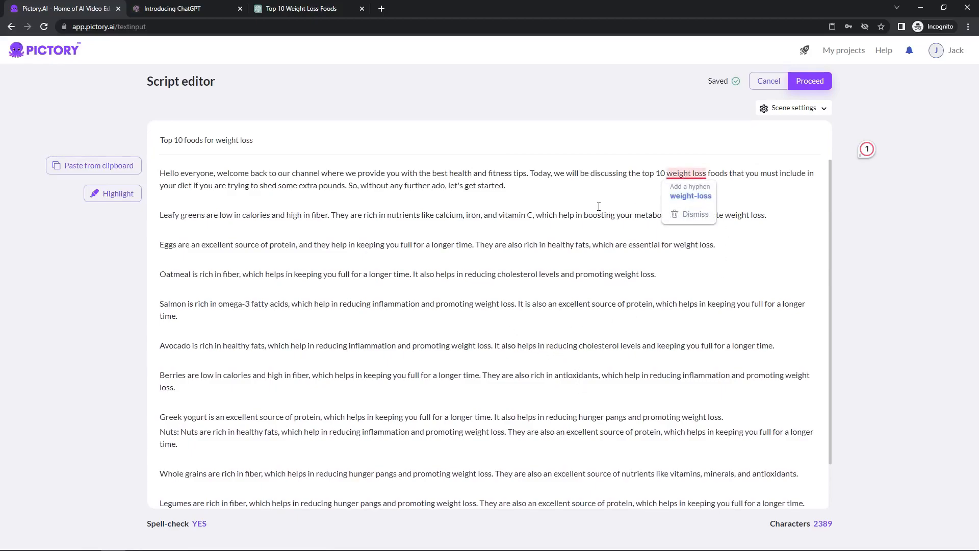
left_click(691, 196)
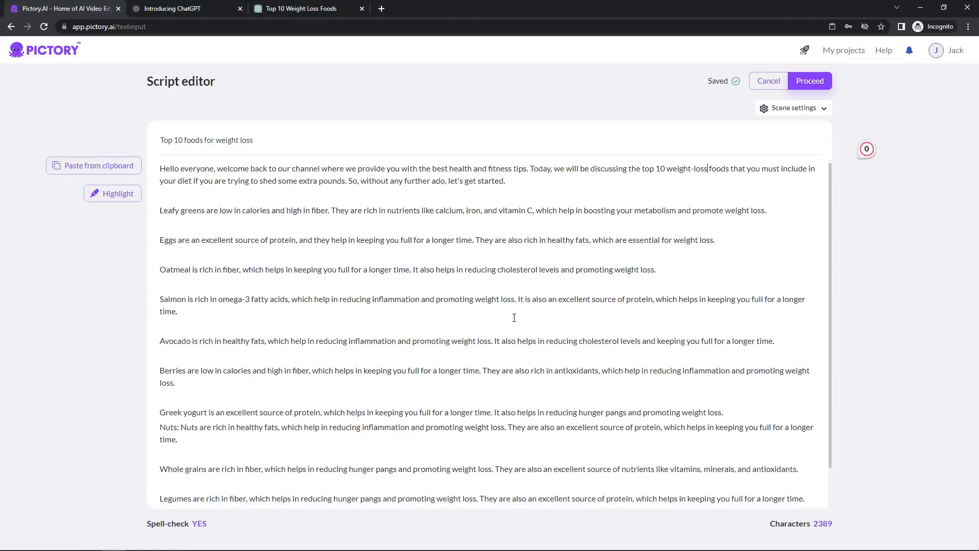
scroll(500, 252, "down", 1)
scroll(627, 368, "up", 1)
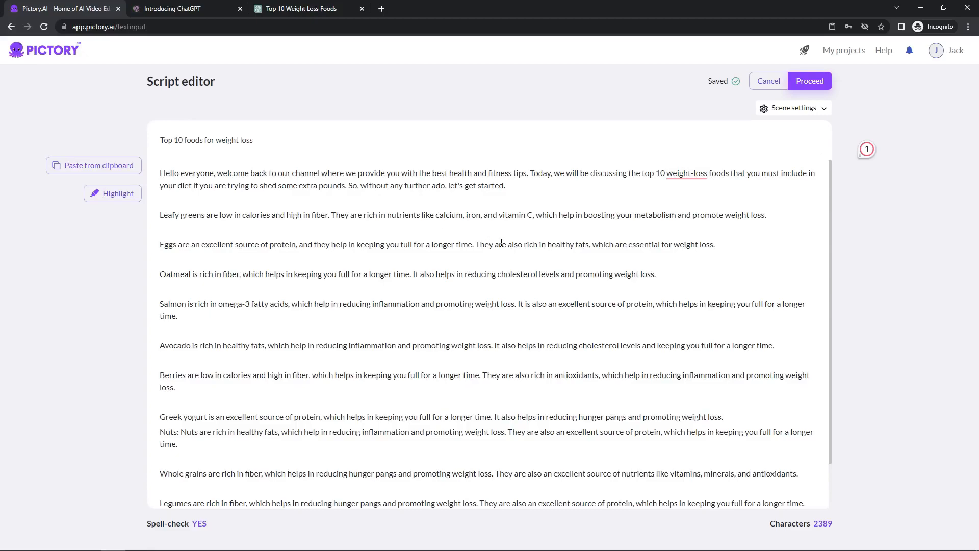
scroll(387, 222, "down", 1)
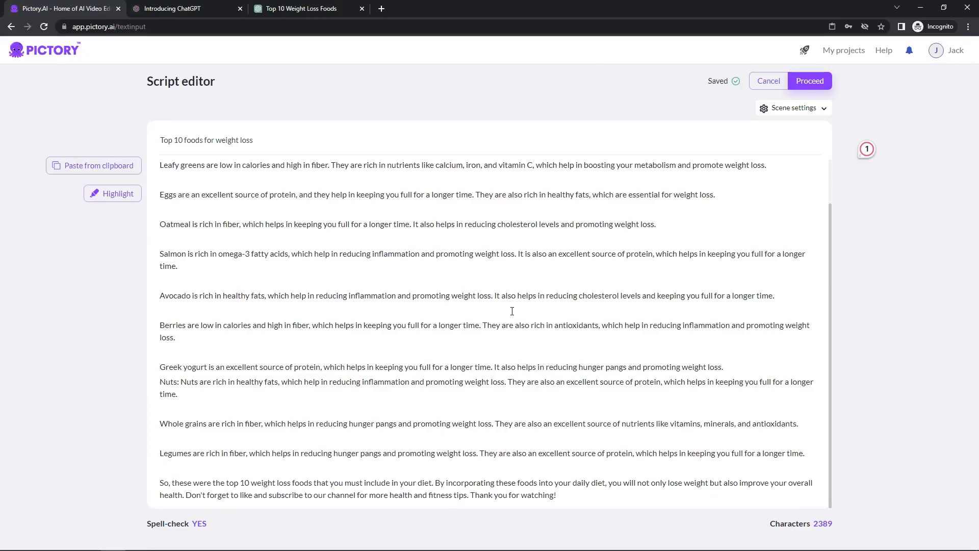
scroll(499, 317, "up", 1)
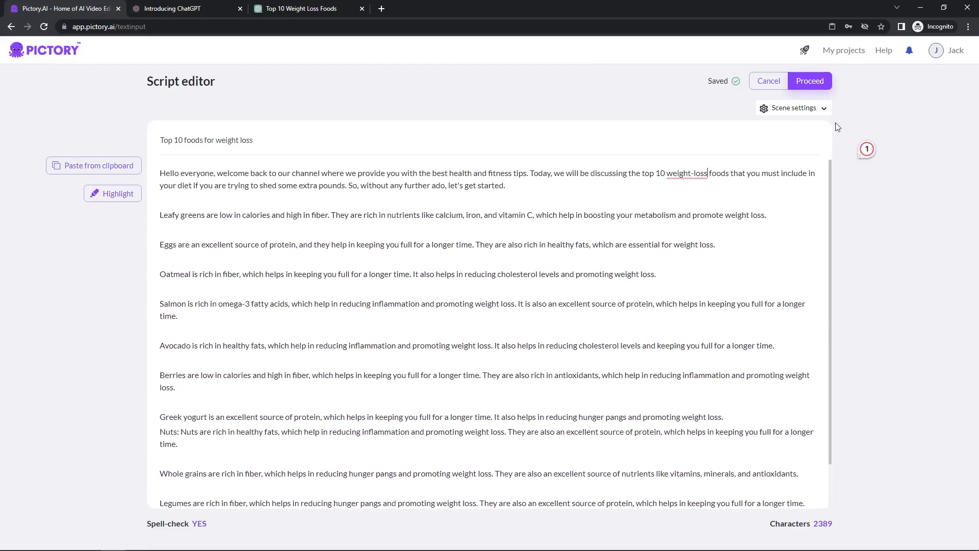
Proceed with the finished script to the template selection and browse through the whole templates library.
left_click(811, 83)
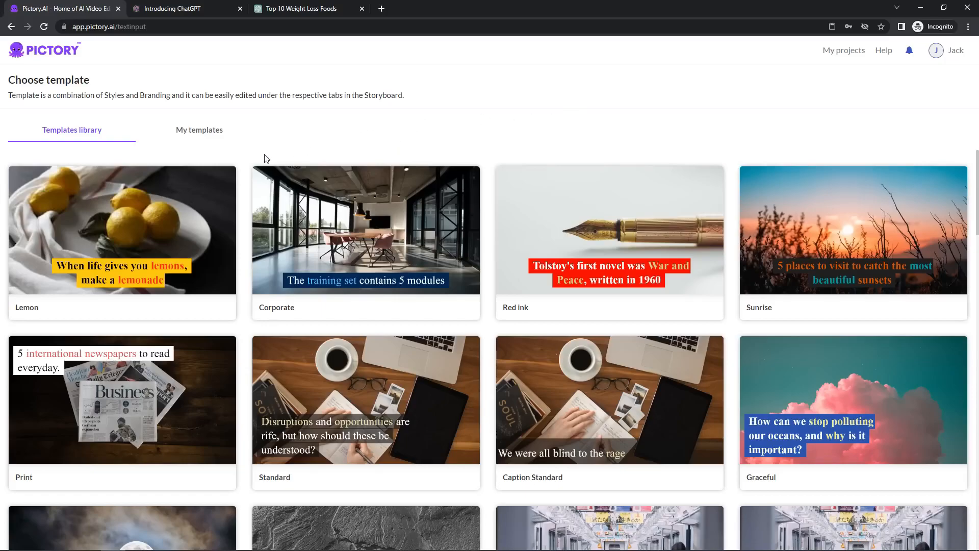
scroll(243, 167, "down", 1)
scroll(242, 167, "up", 1)
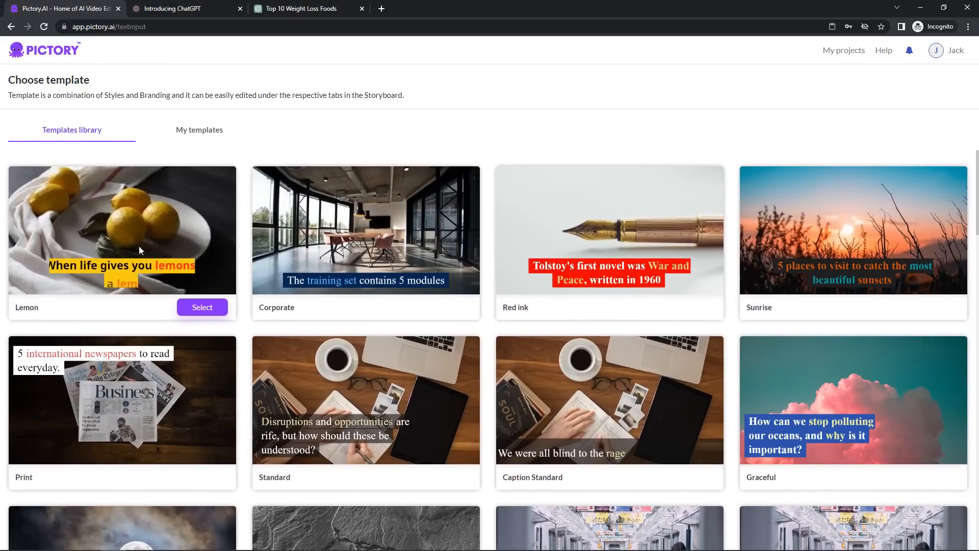
scroll(253, 169, "down", 1)
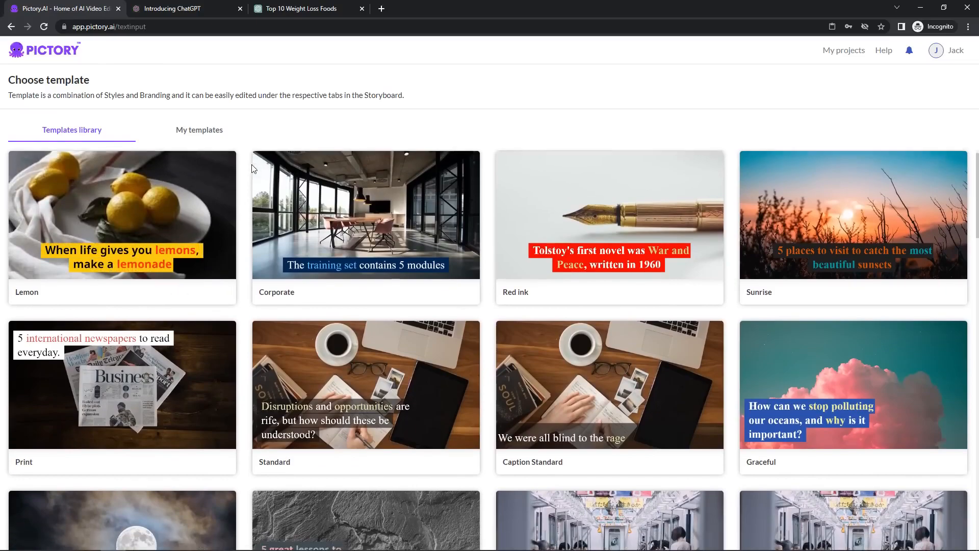
scroll(244, 196, "down", 4)
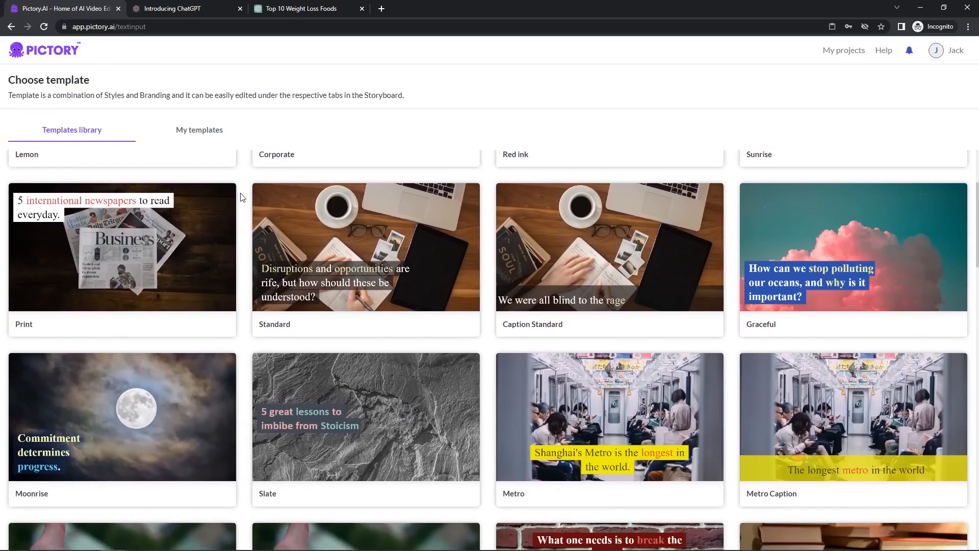
scroll(243, 198, "down", 5)
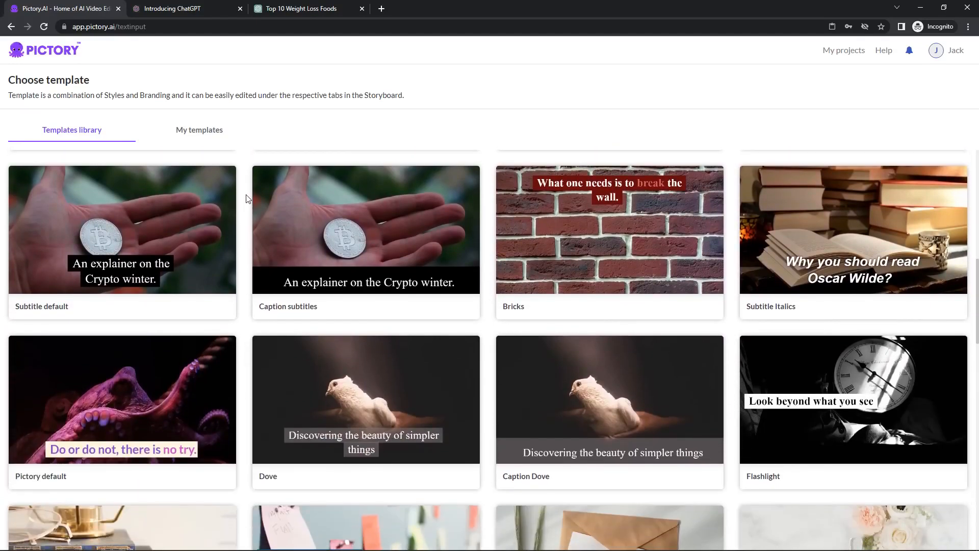
scroll(248, 204, "down", 2)
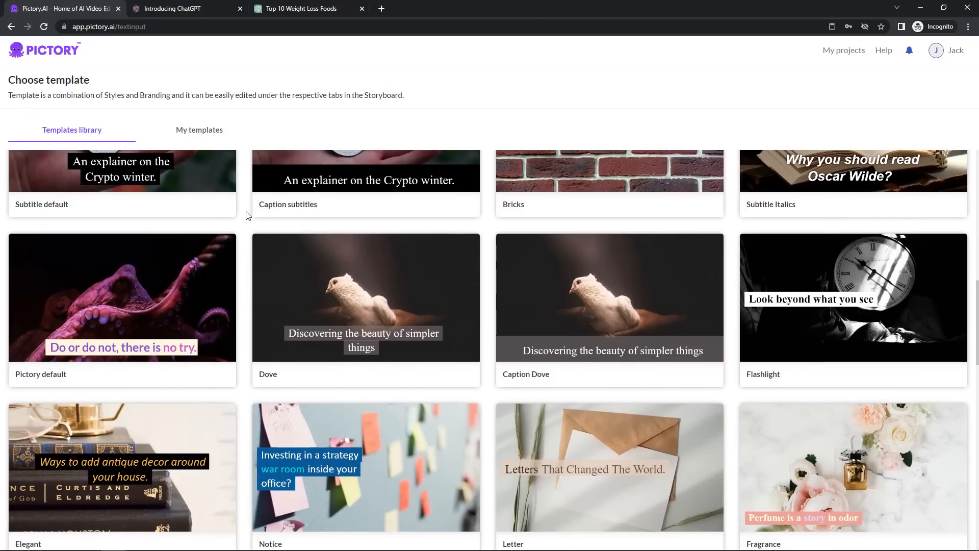
scroll(247, 216, "down", 4)
scroll(246, 232, "down", 4)
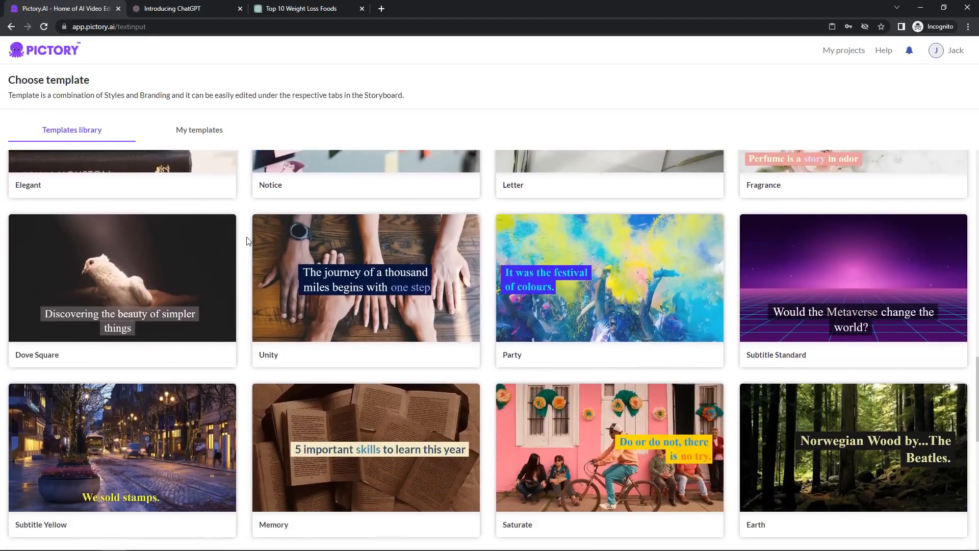
scroll(248, 243, "down", 2)
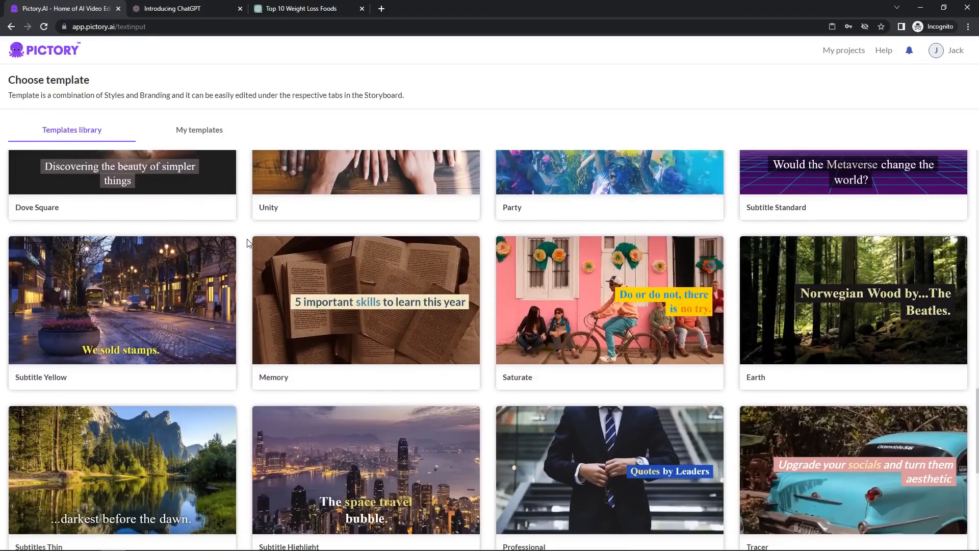
scroll(248, 255, "down", 2)
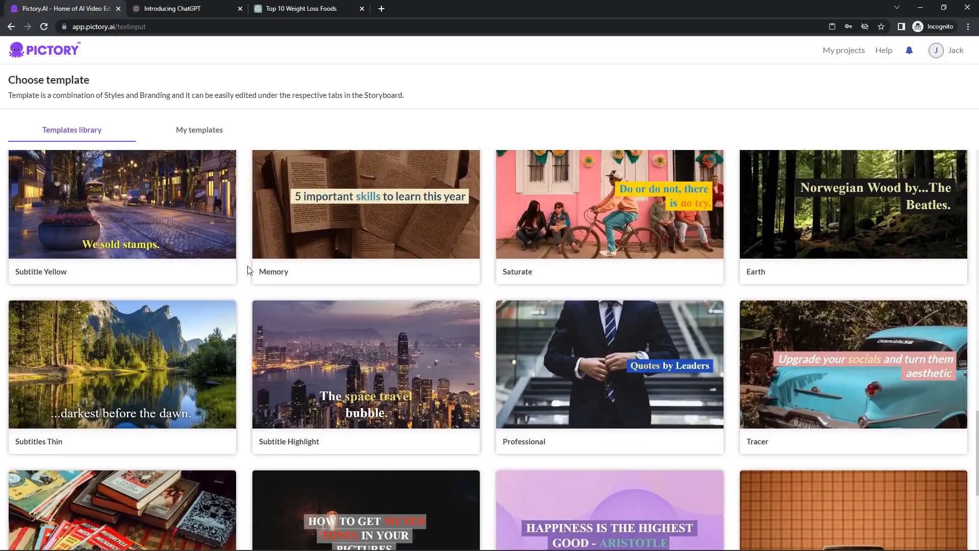
scroll(247, 293, "down", 5)
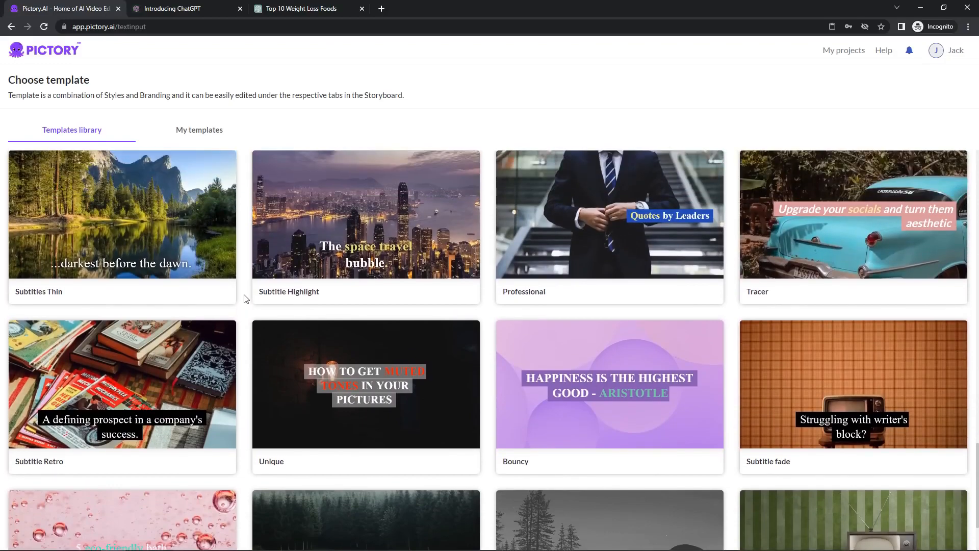
mouse_move(278, 350)
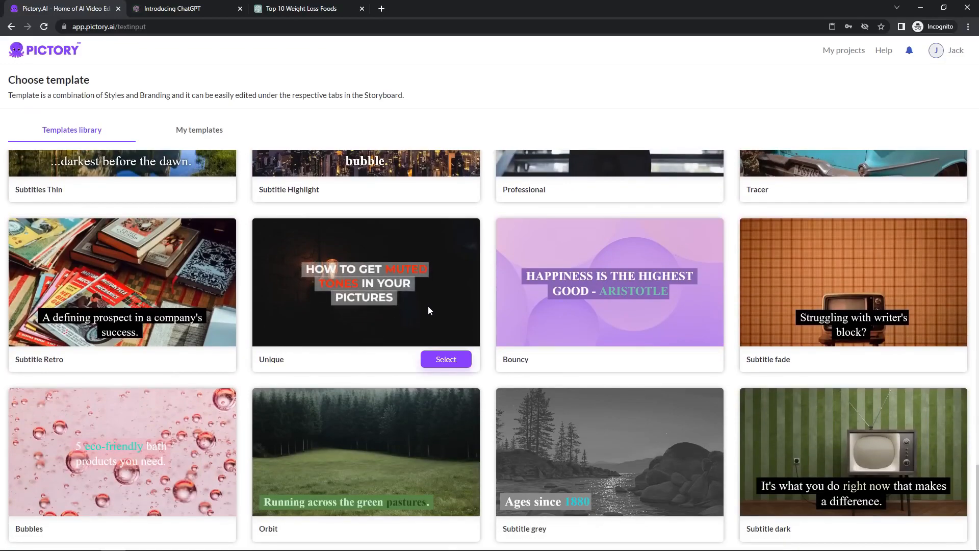
Go back through the templates library and compare the caption styles of the templates.
scroll(428, 309, "up", 4)
scroll(473, 343, "up", 4)
scroll(487, 299, "down", 5)
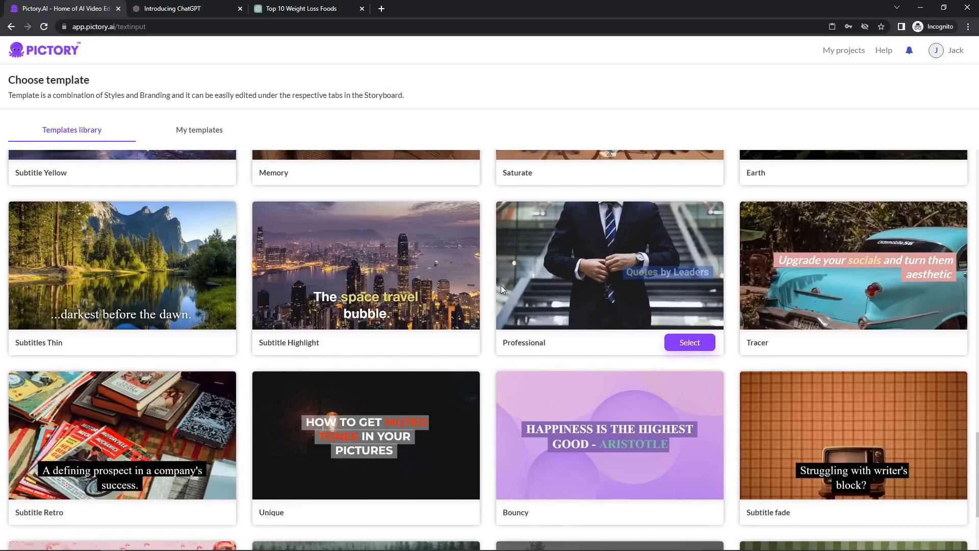
scroll(560, 298, "up", 8)
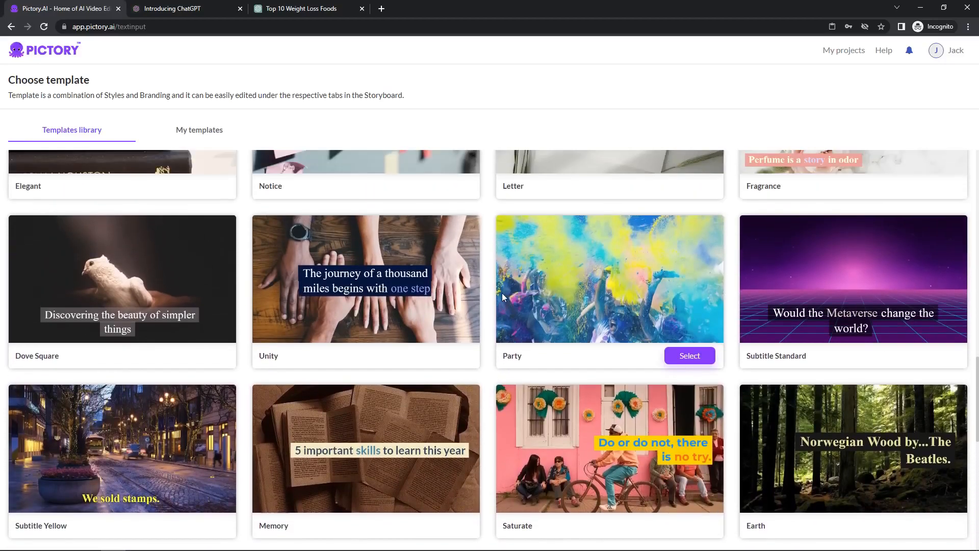
scroll(463, 305, "down", 2)
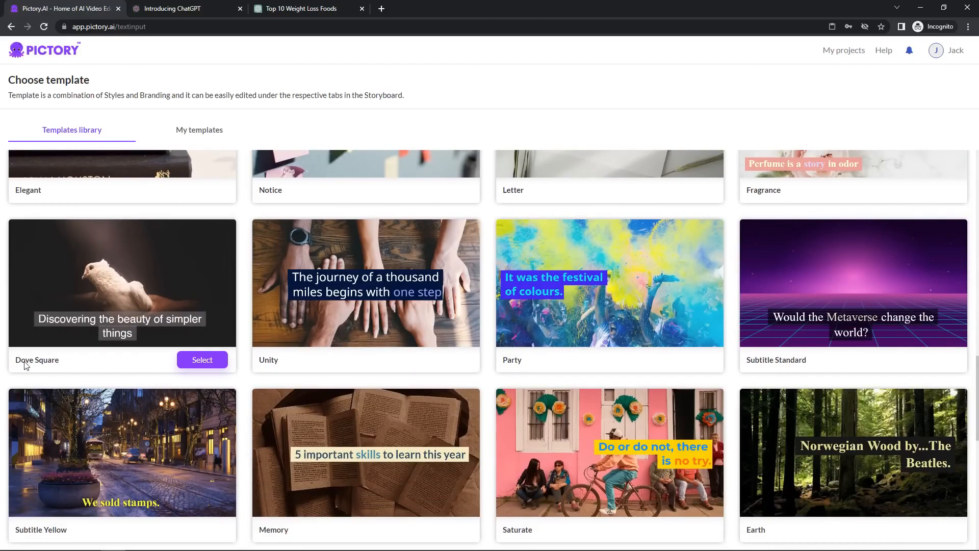
scroll(501, 320, "up", 7)
scroll(501, 317, "up", 3)
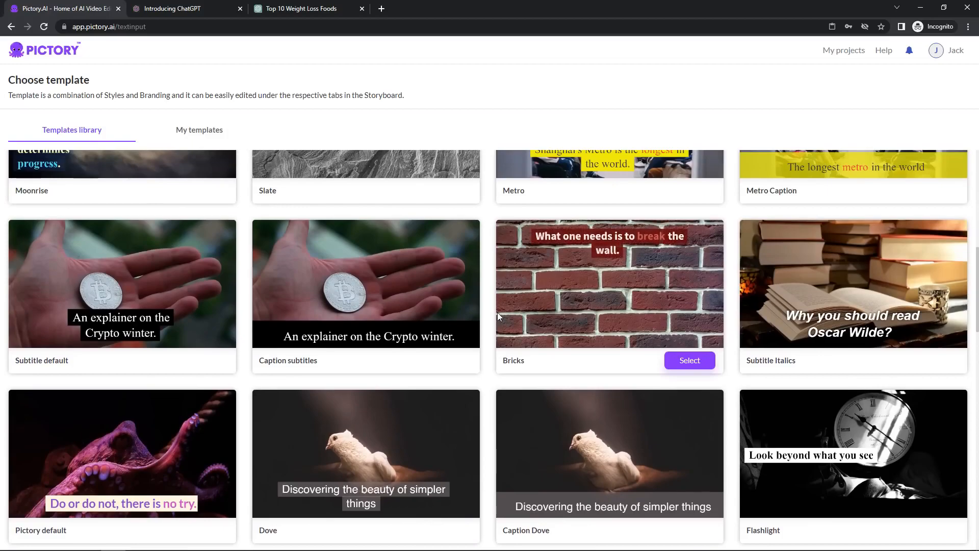
scroll(497, 312, "up", 3)
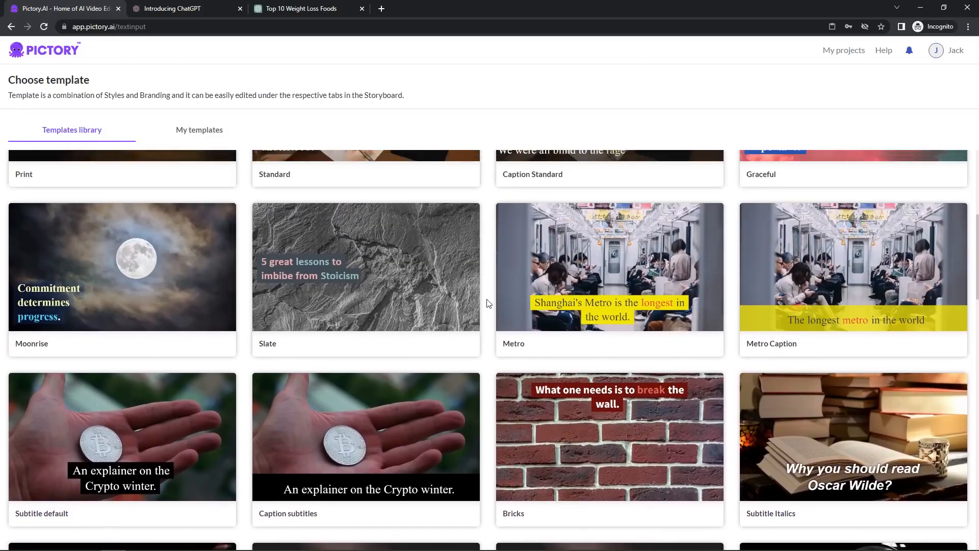
scroll(488, 304, "up", 3)
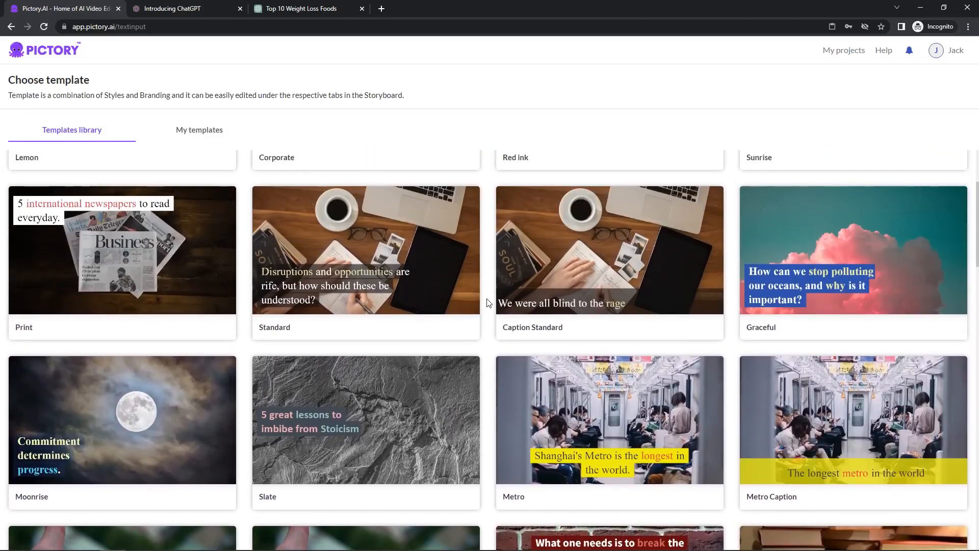
Choose the Dove Square template in the 16:9 aspect ratio and continue to the storyboard.
scroll(489, 303, "down", 7)
scroll(489, 303, "down", 3)
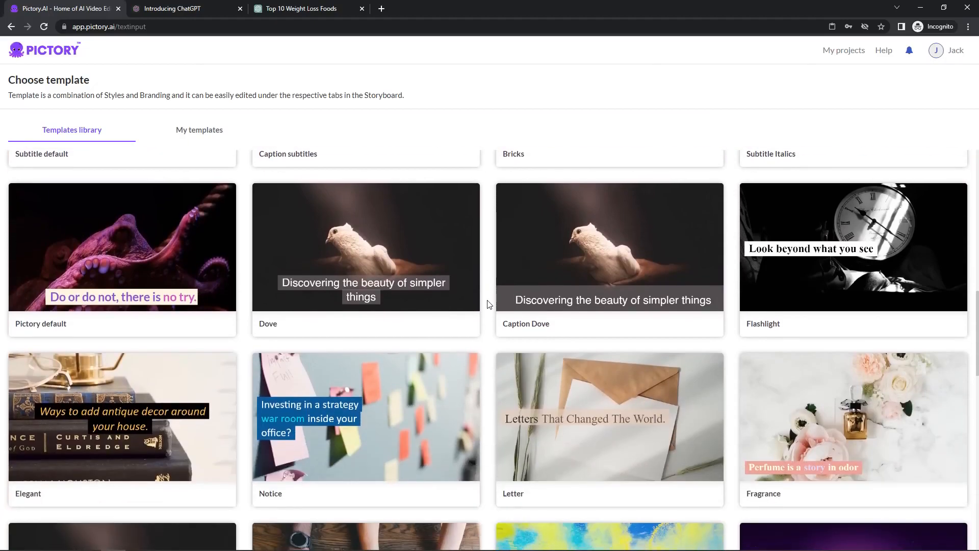
scroll(489, 304, "down", 3)
scroll(490, 304, "down", 3)
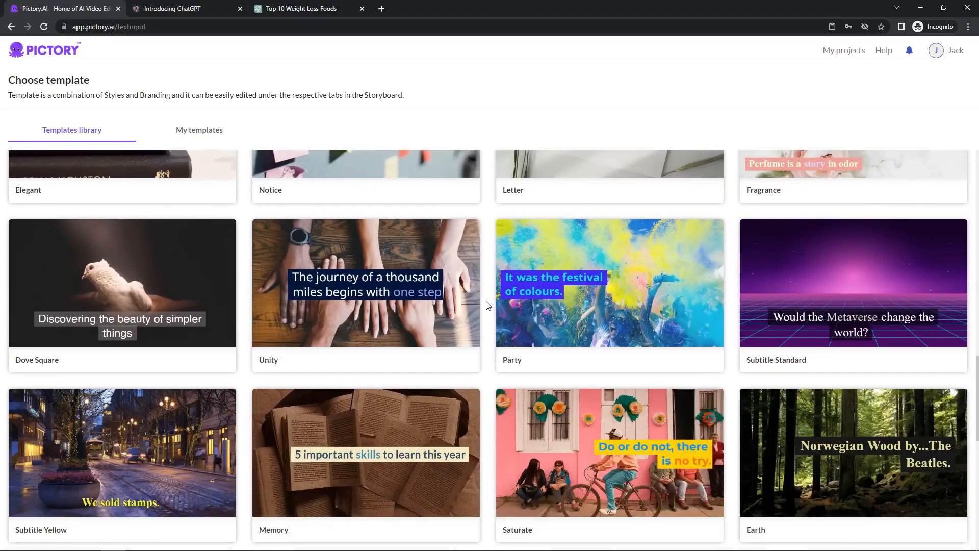
mouse_move(69, 360)
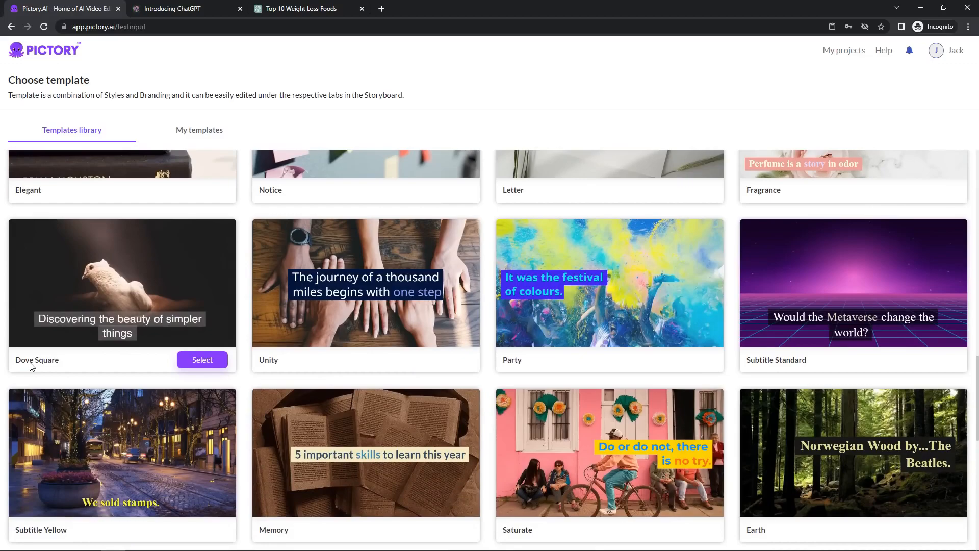
left_click(202, 360)
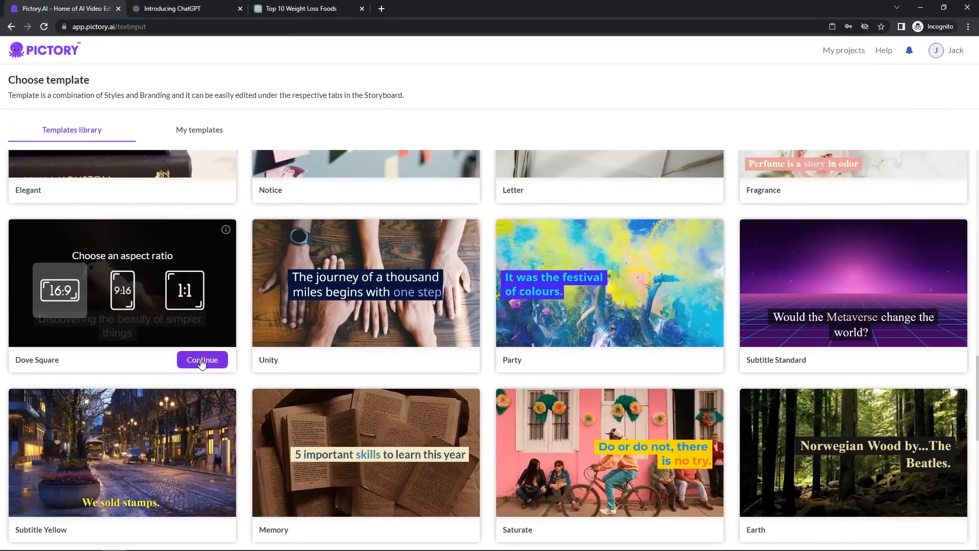
left_click(203, 360)
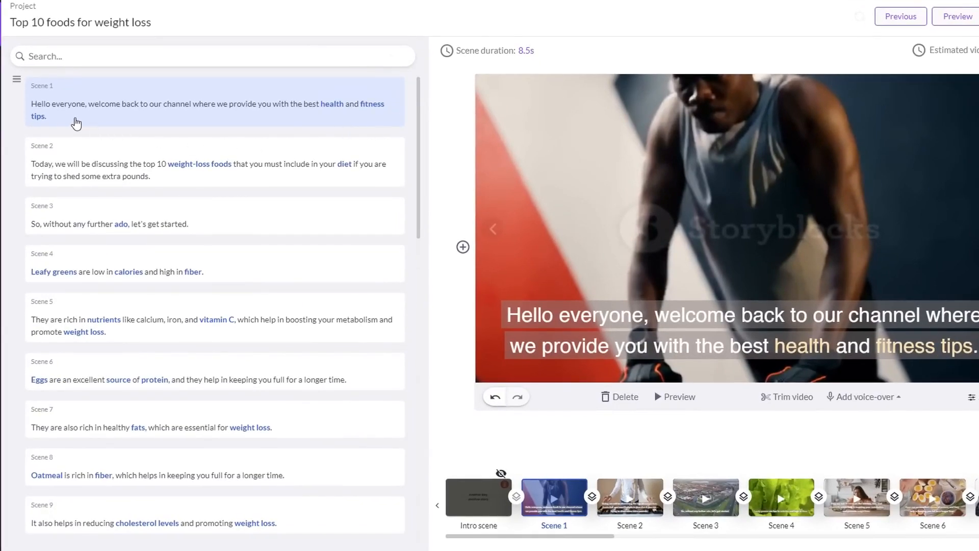
Look through the storyboard's scene list to check how the script was divided into scenes.
scroll(75, 116, "down", 15)
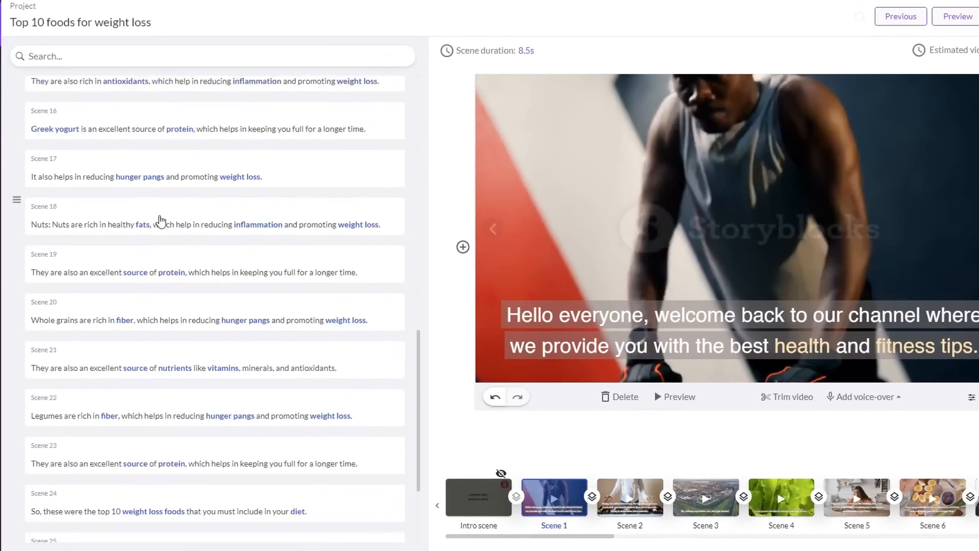
scroll(255, 275, "up", 10)
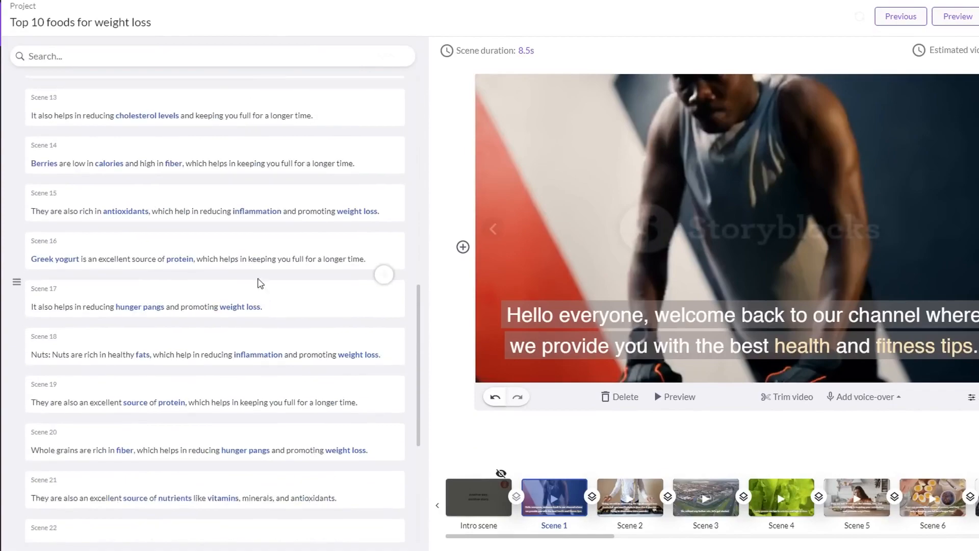
scroll(251, 251, "up", 3)
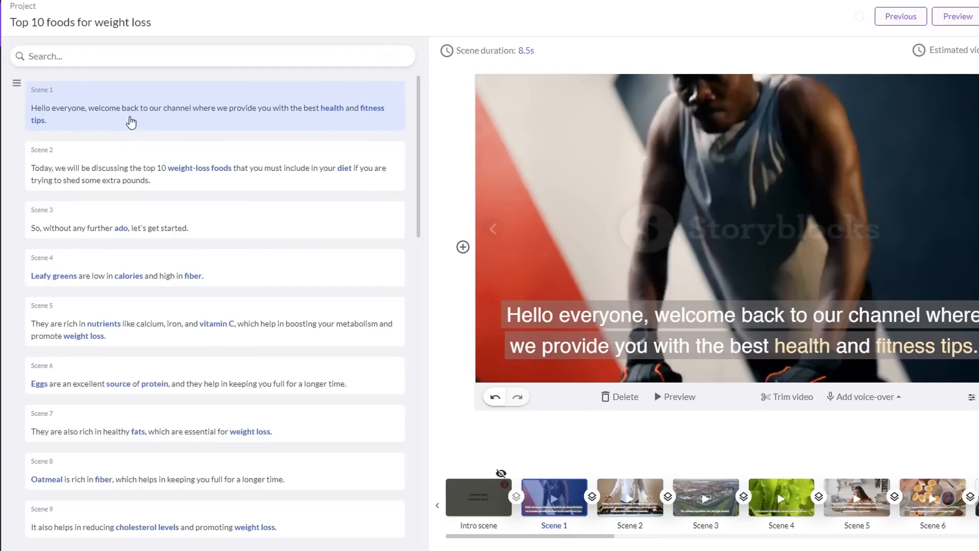
scroll(208, 184, "down", 10)
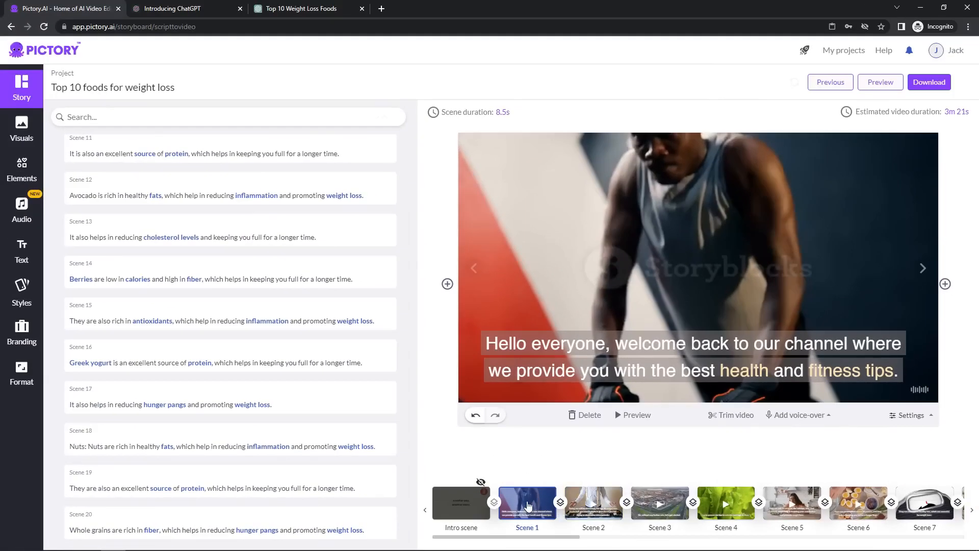
View scenes 2 to 6 one after another to check the footage matched to each sentence.
left_click(594, 510)
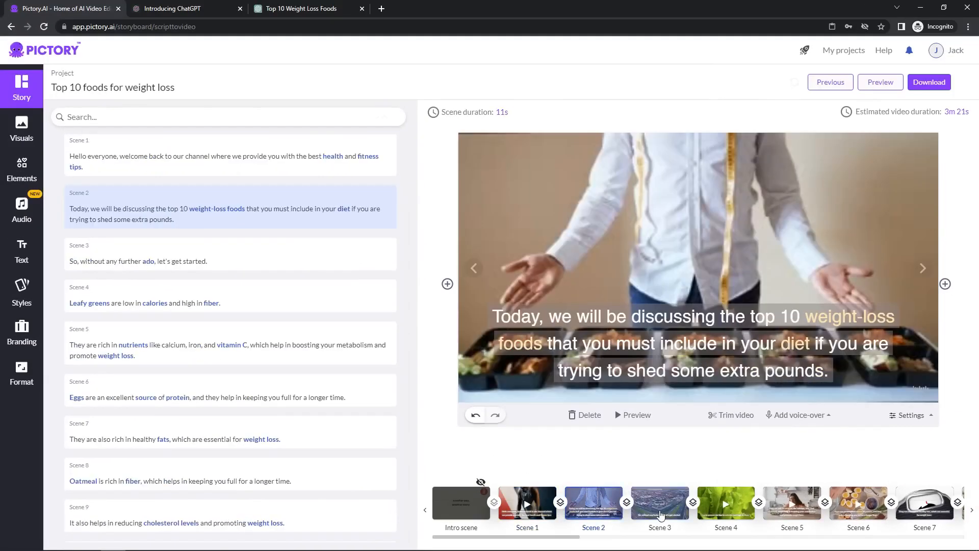
left_click(663, 514)
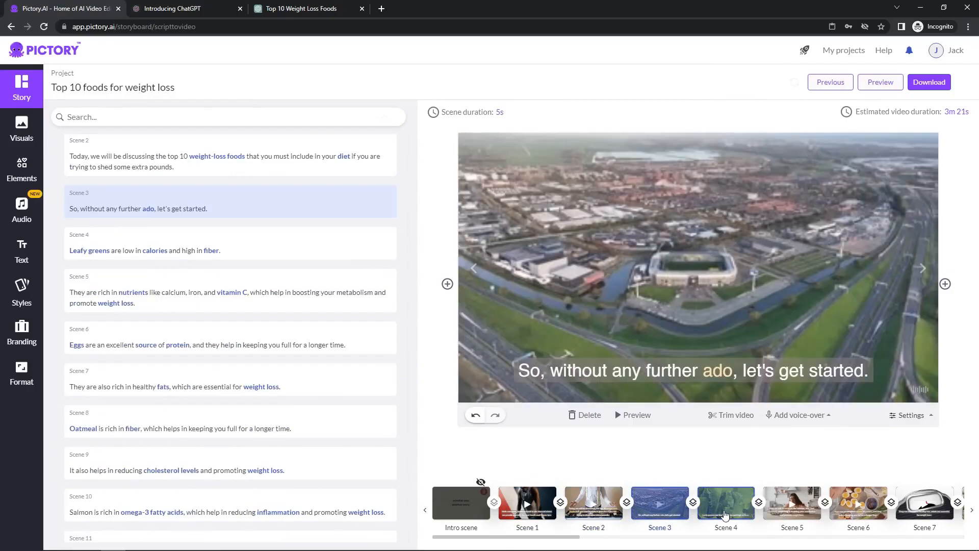
left_click(725, 514)
left_click(792, 513)
left_click(853, 511)
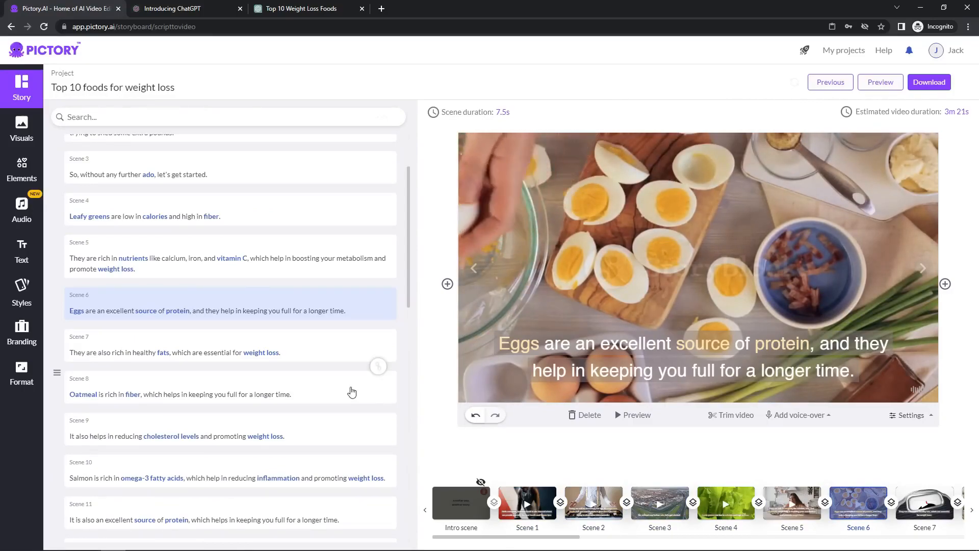
Examine the footage of the leafy greens scene and the oatmeal scene, and look over the other scene texts.
scroll(333, 383, "up", 2)
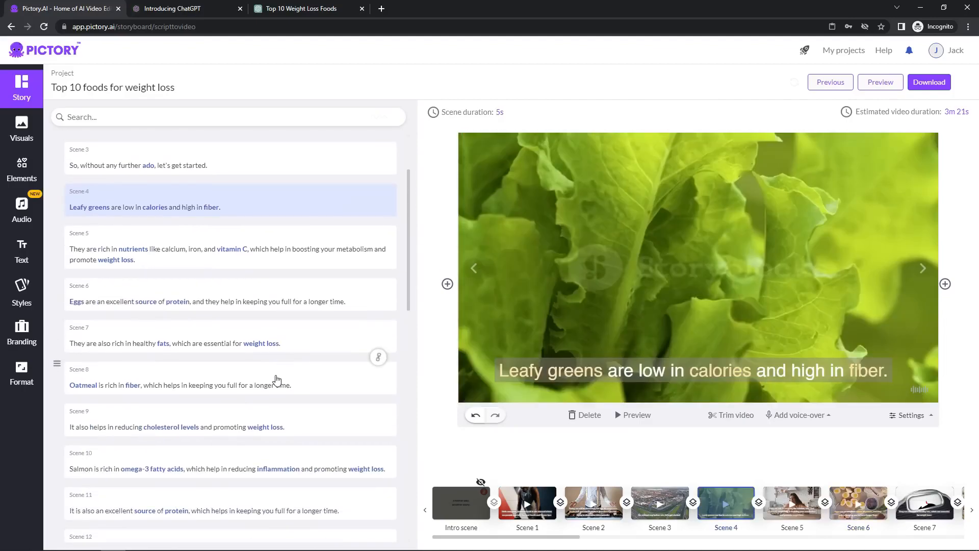
scroll(275, 379, "down", 4)
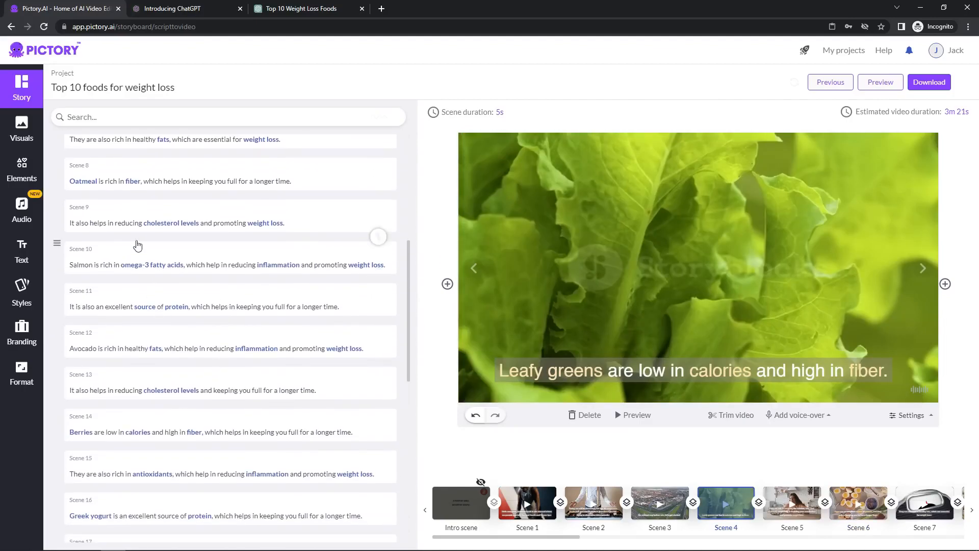
left_click(112, 179)
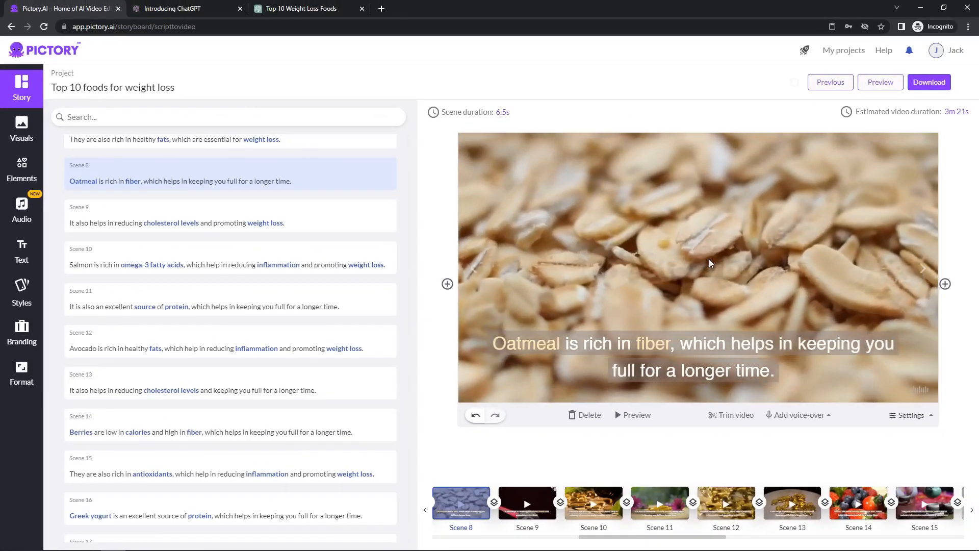
scroll(114, 269, "down", 6)
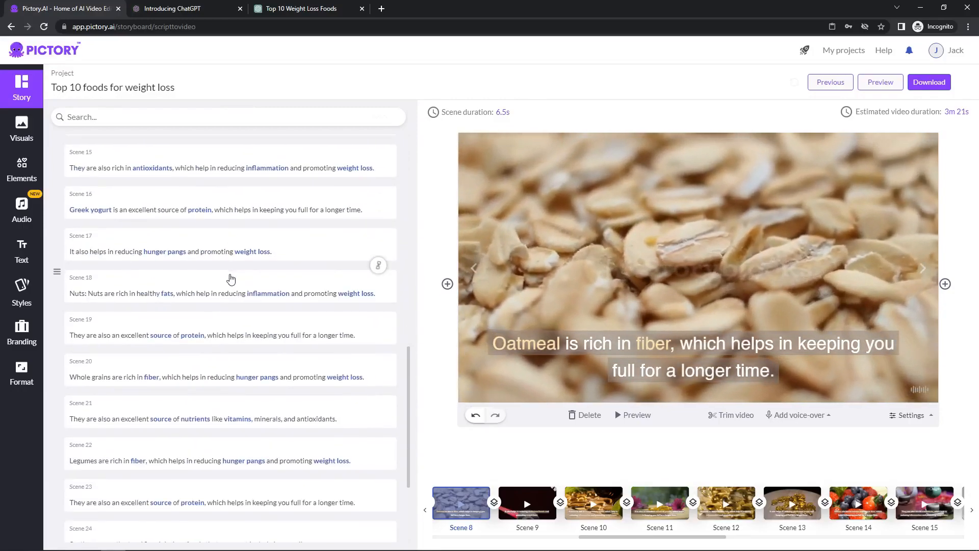
scroll(232, 278, "up", 10)
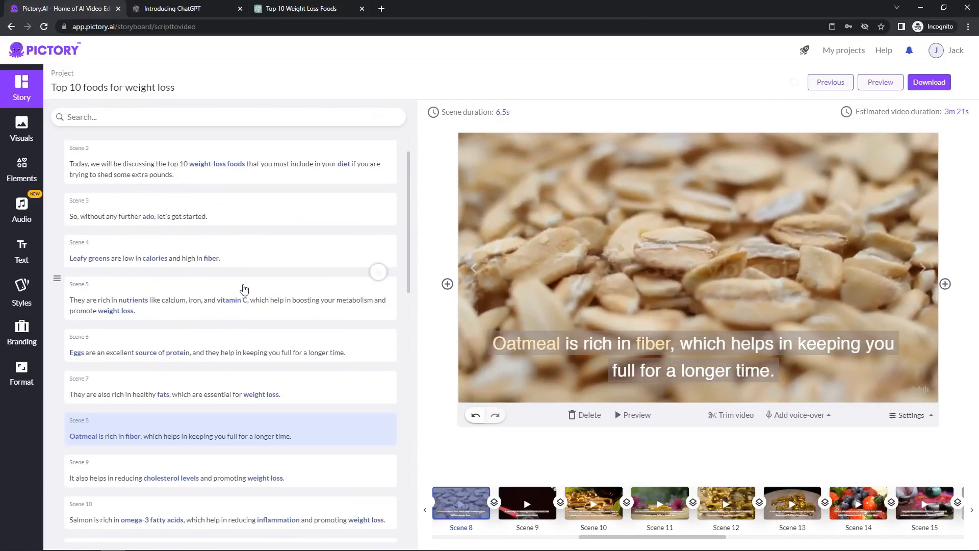
scroll(243, 289, "up", 2)
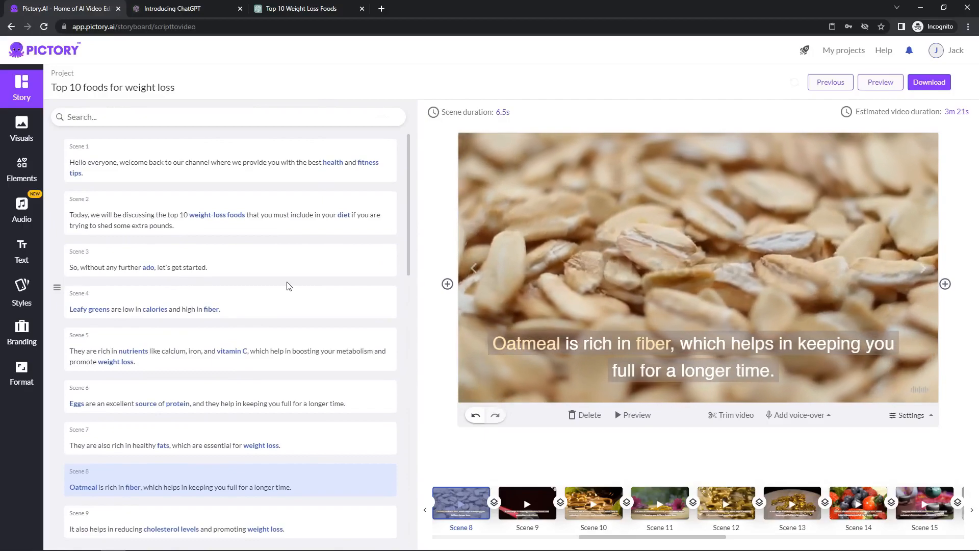
View scenes 1 to 3 one after another to compare their footage with the script, and skim the scene texts below.
left_click(275, 177)
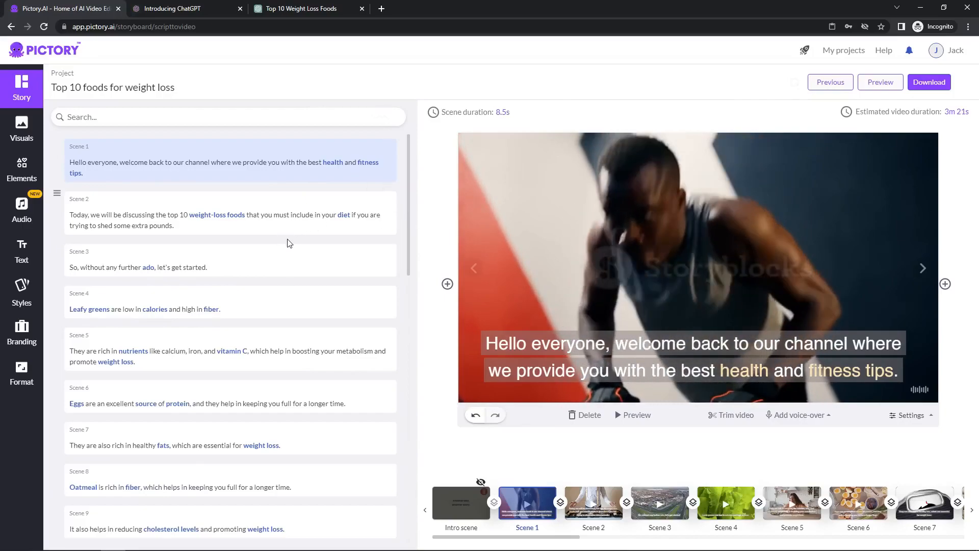
left_click(261, 213)
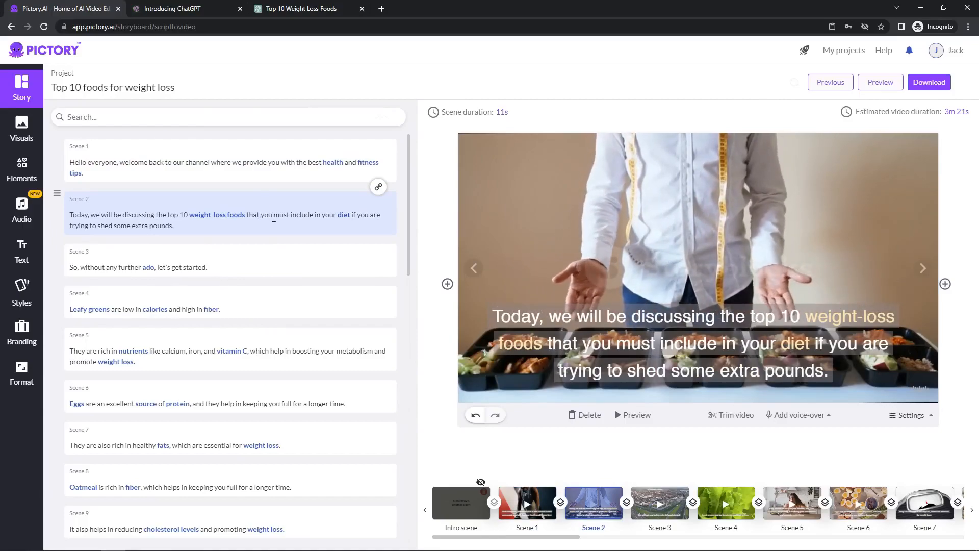
left_click(253, 264)
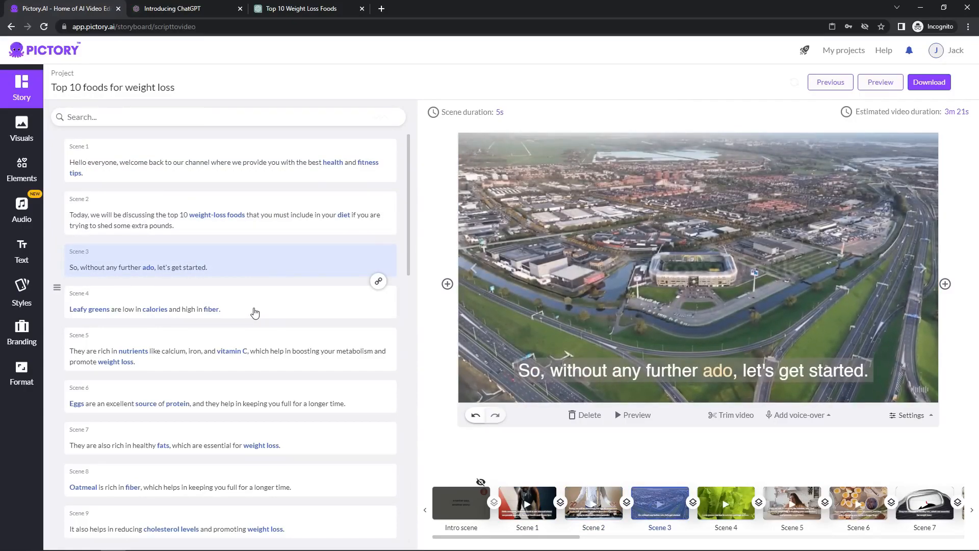
scroll(280, 315, "down", 2)
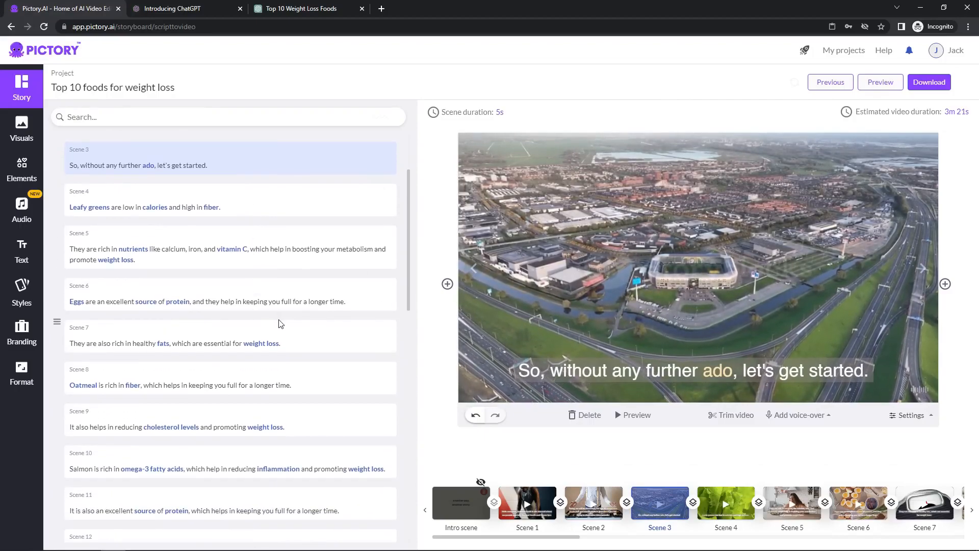
scroll(278, 311, "up", 2)
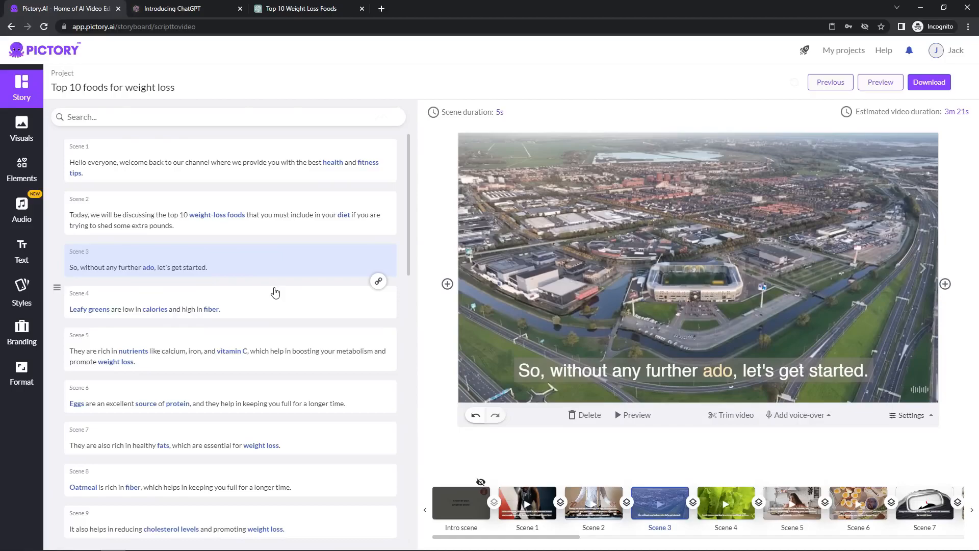
Replace scene 1's visual with the library clip of vegetables being chopped on a wooden board, found by searching for "healthy foods".
left_click(204, 170)
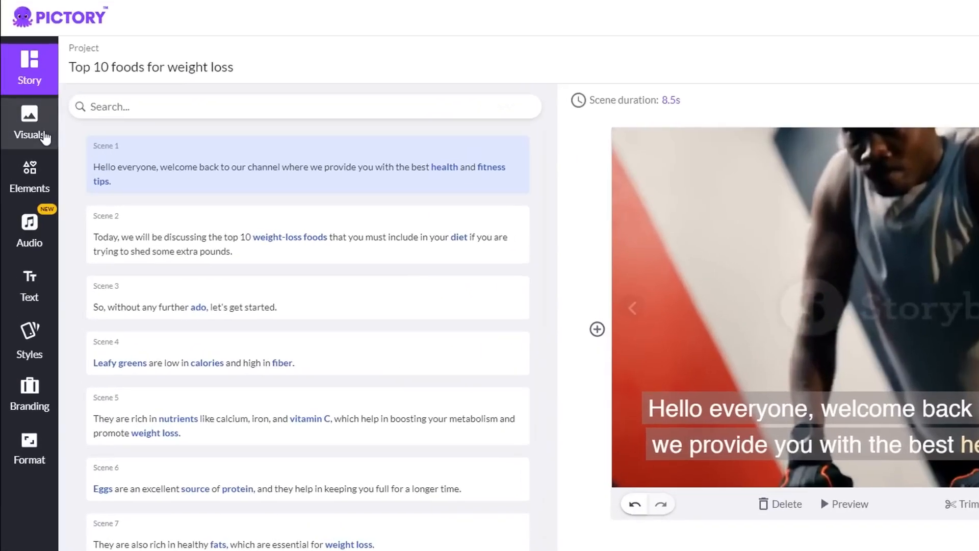
left_click(32, 134)
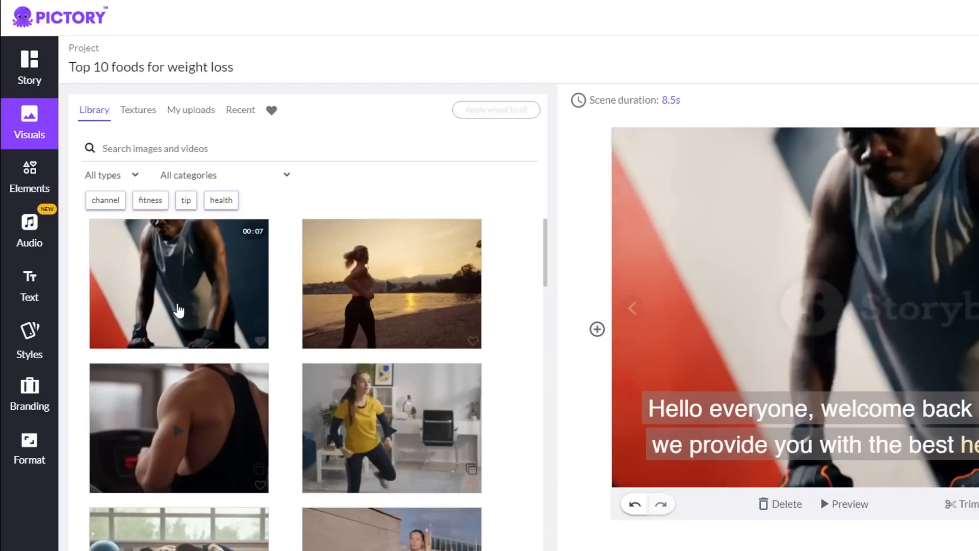
type("healthy foods")
key("Return")
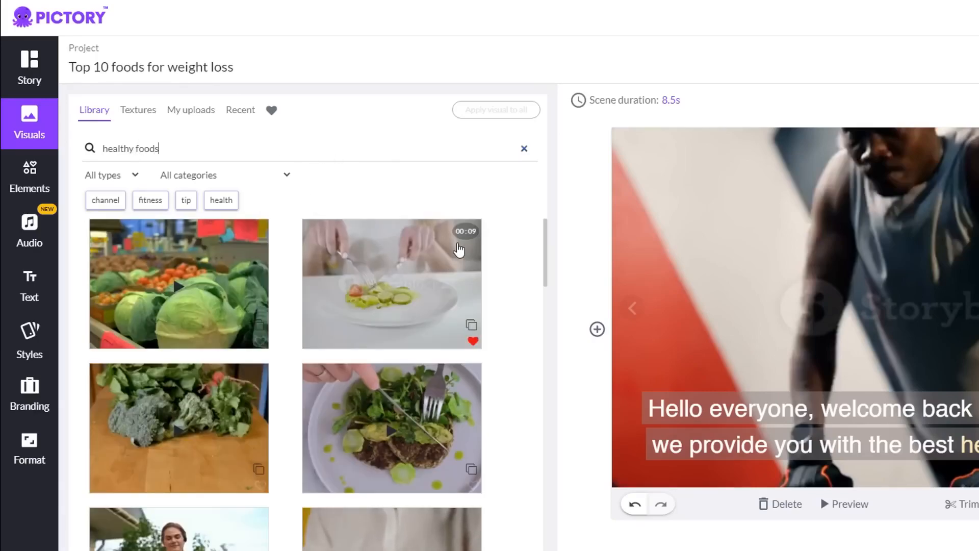
scroll(383, 332, "down", 3)
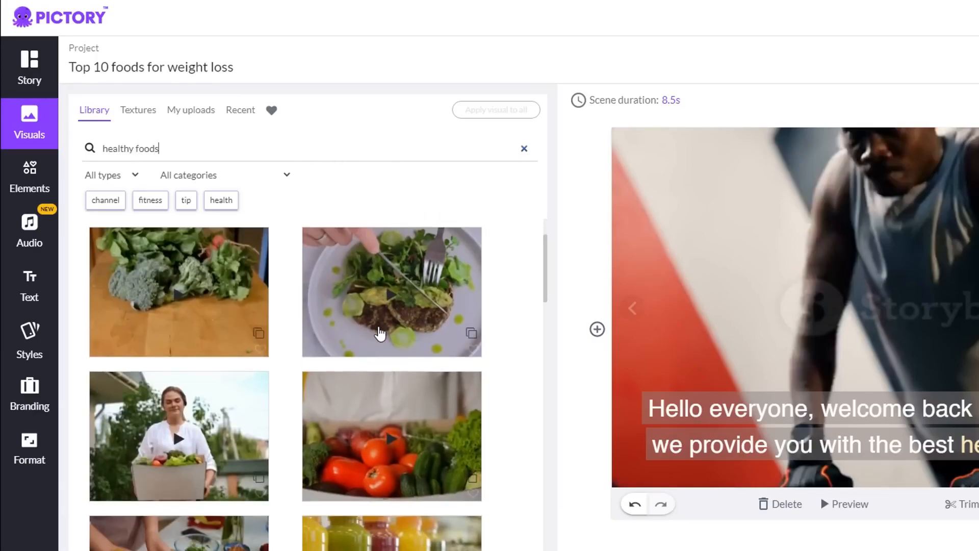
scroll(310, 356, "down", 3)
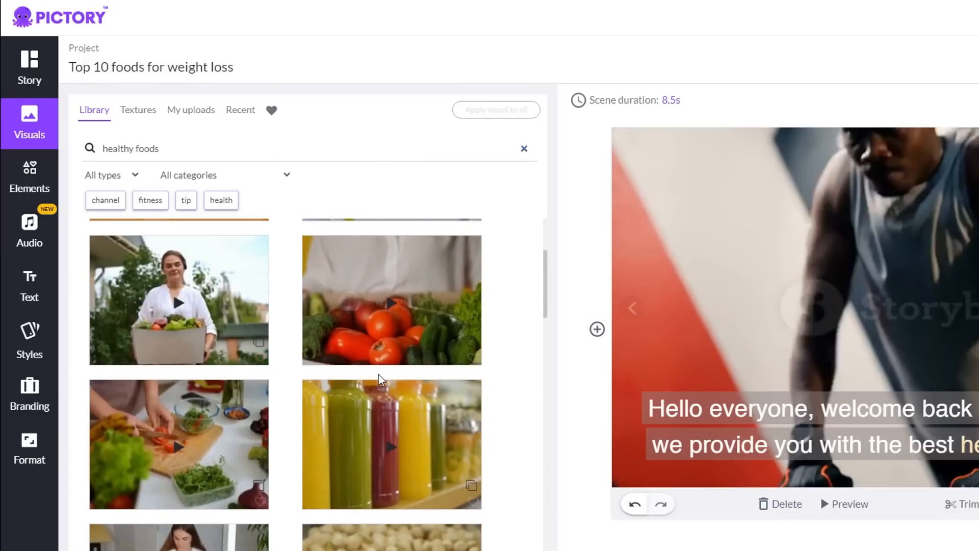
scroll(390, 388, "down", 9)
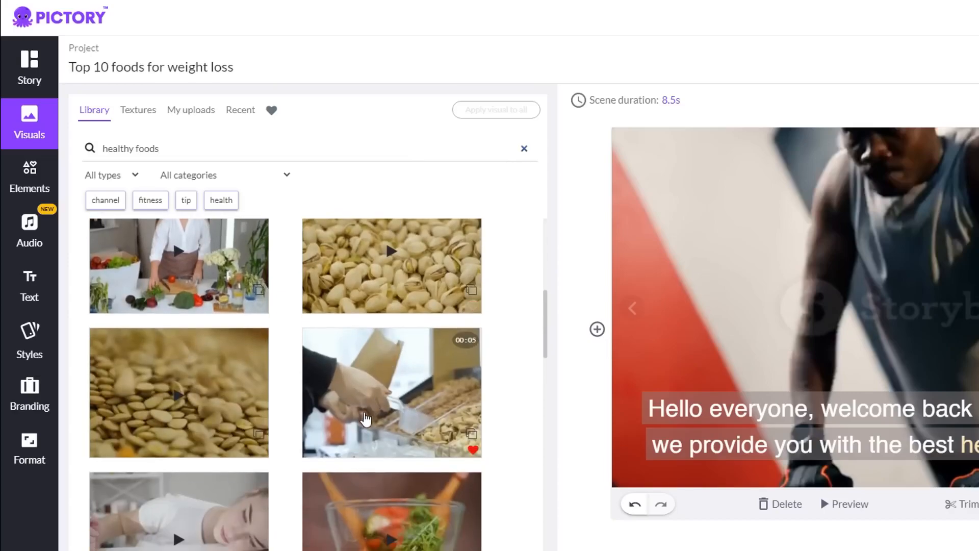
scroll(348, 428, "down", 10)
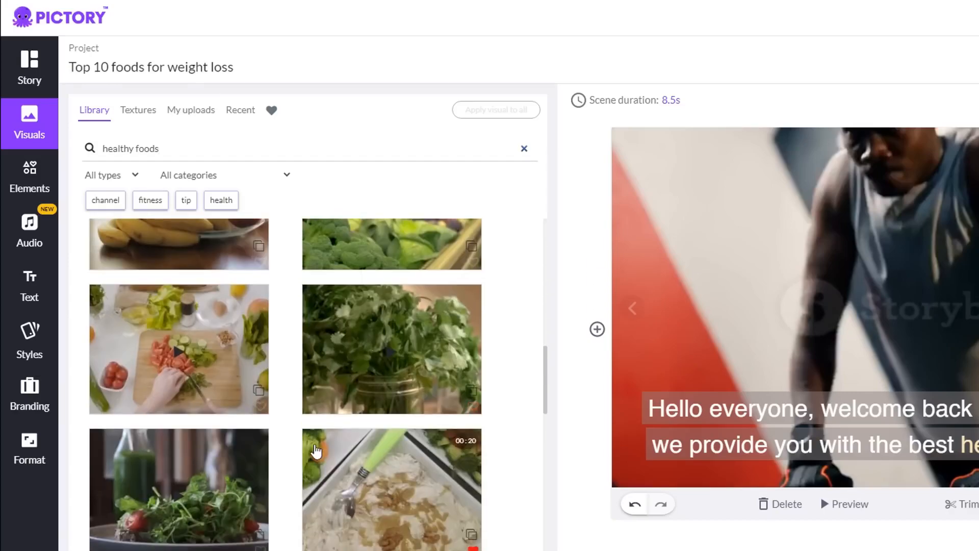
scroll(247, 456, "down", 10)
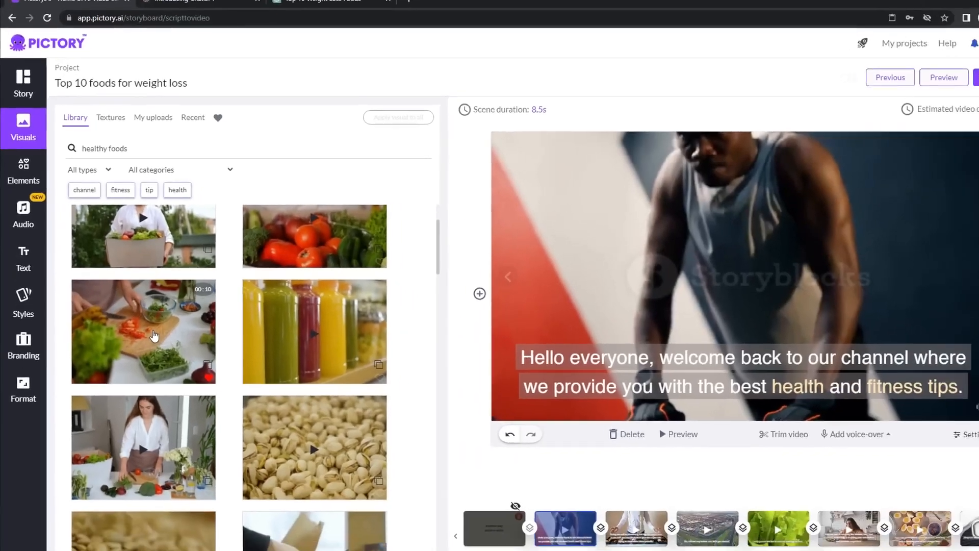
left_click(192, 381)
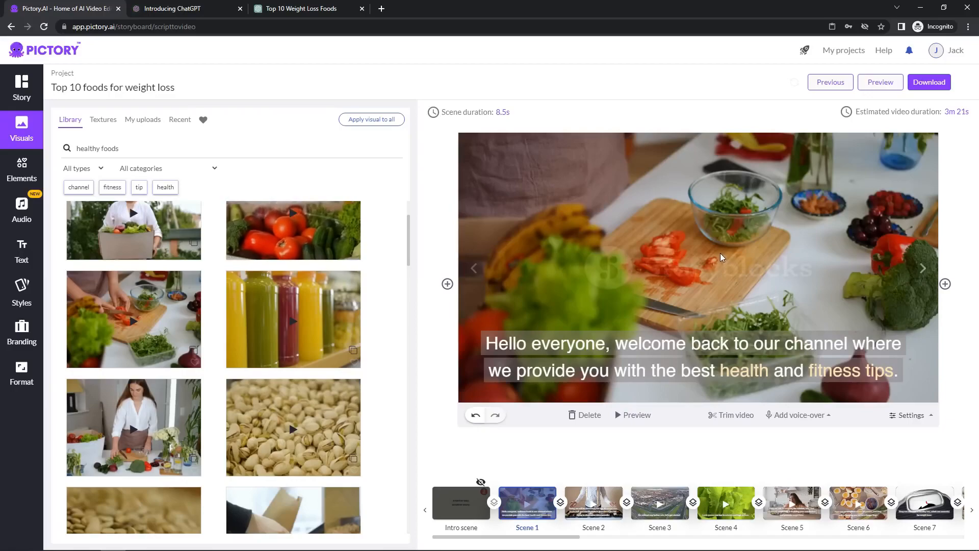
Look through more of the "healthy foods" clips in the visuals library.
scroll(241, 267, "up", 5)
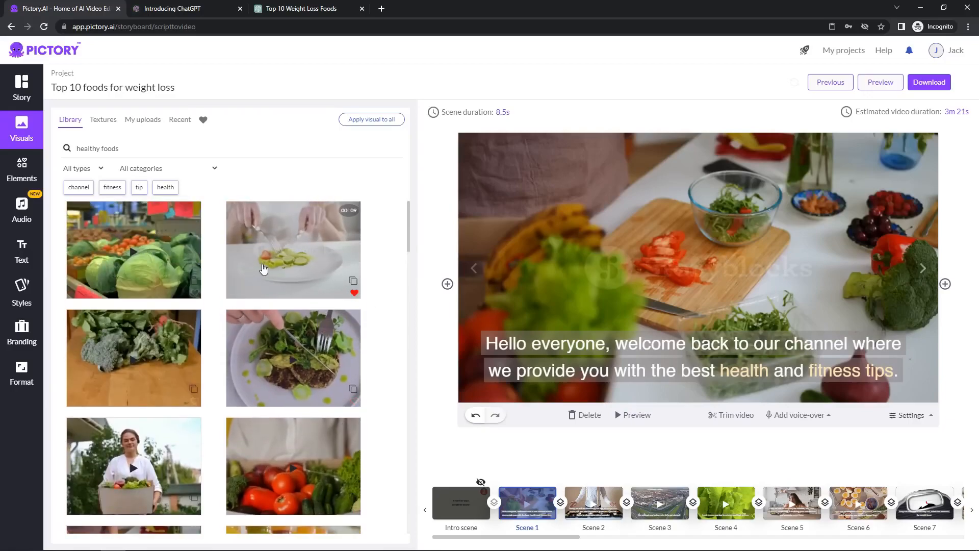
scroll(288, 276, "down", 8)
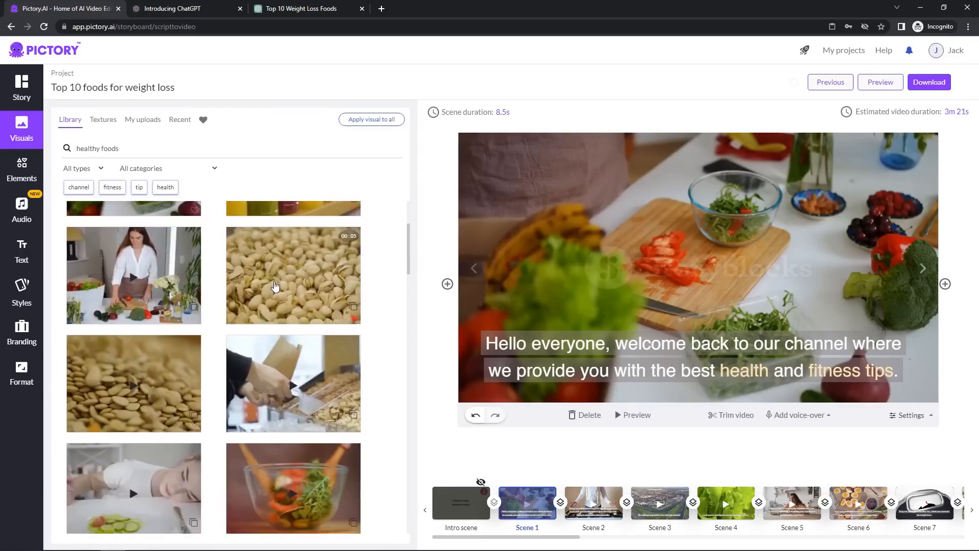
scroll(180, 302, "down", 5)
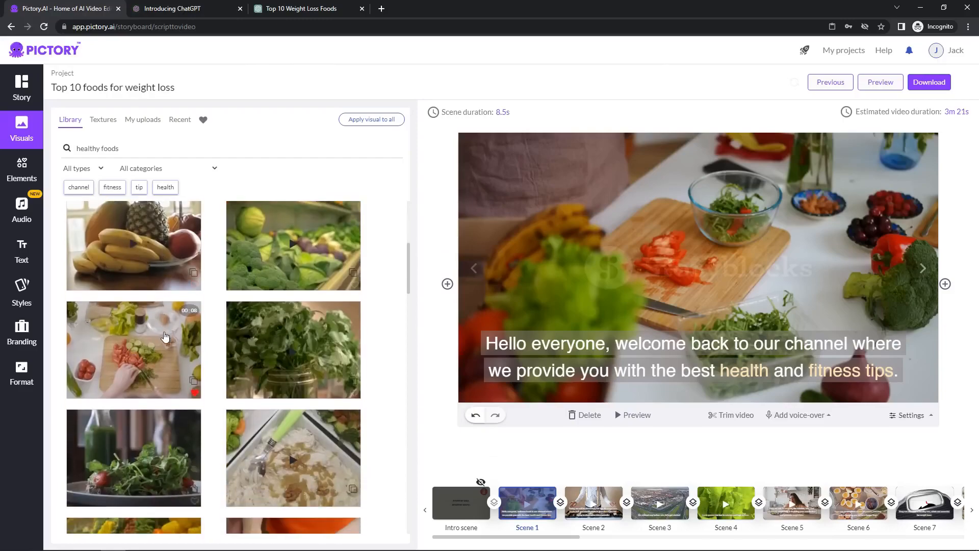
scroll(164, 340, "down", 2)
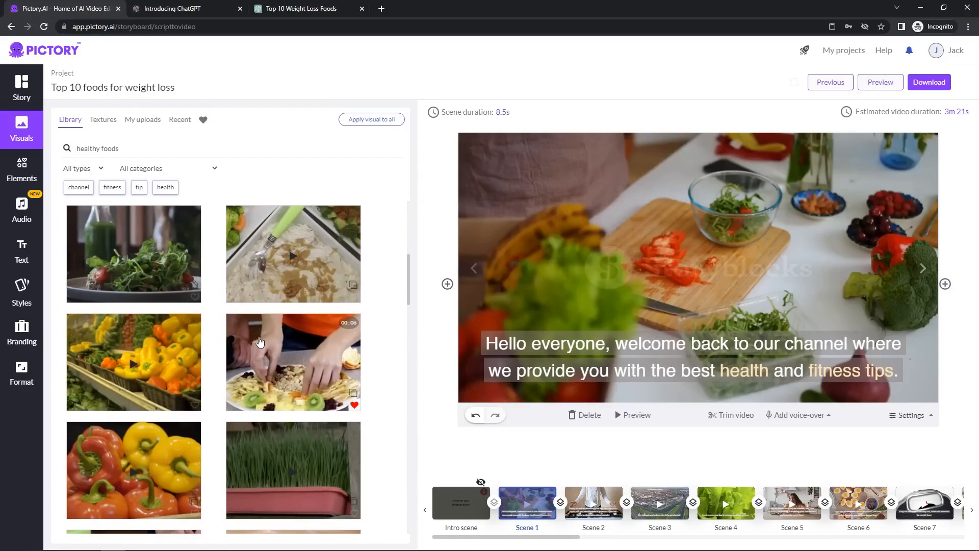
scroll(257, 343, "up", 1)
scroll(255, 341, "up", 3)
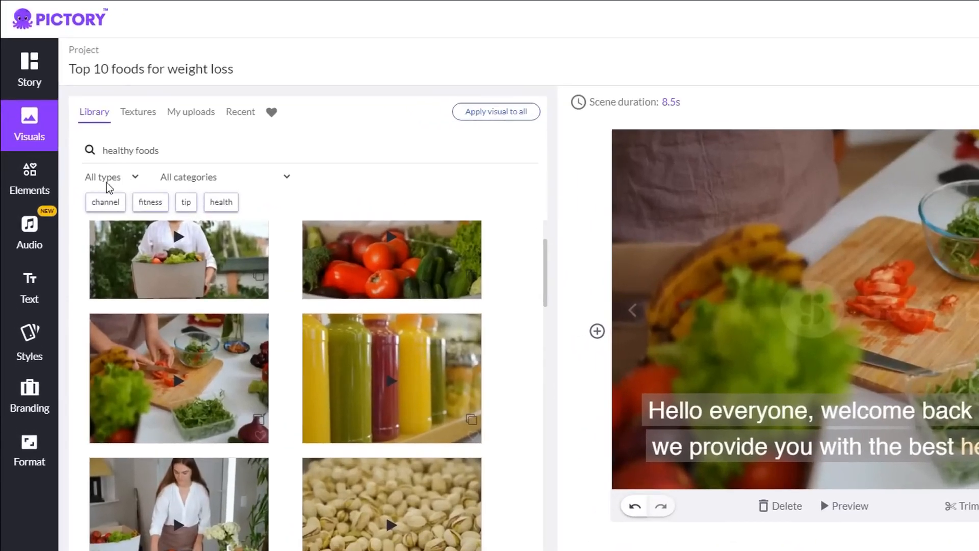
Filter the "healthy foods" visuals to Images and browse the pictures offered.
left_click(132, 178)
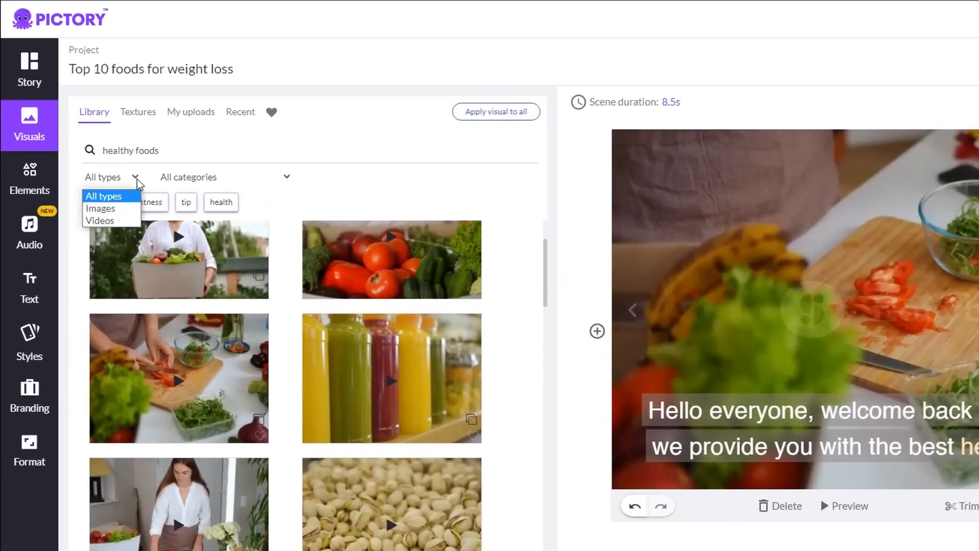
left_click(121, 211)
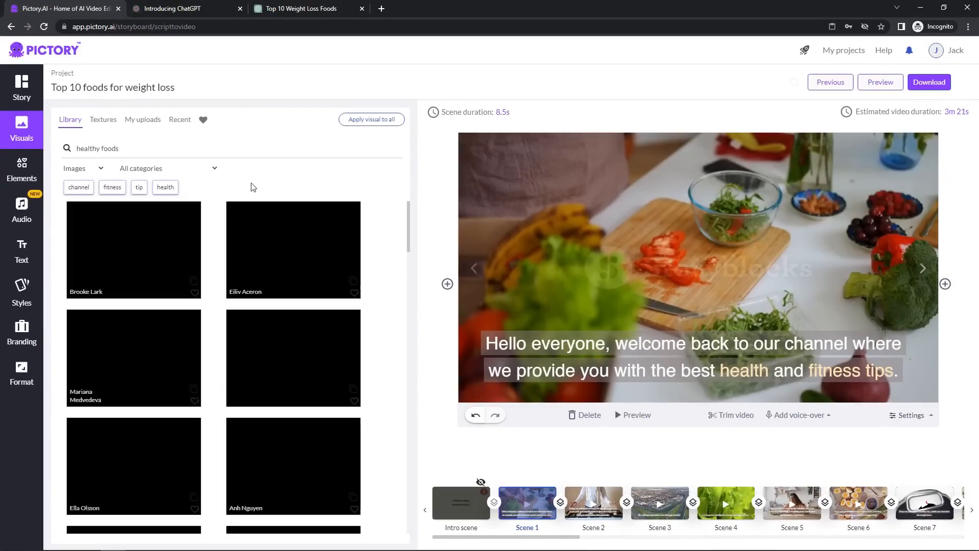
scroll(306, 306, "down", 5)
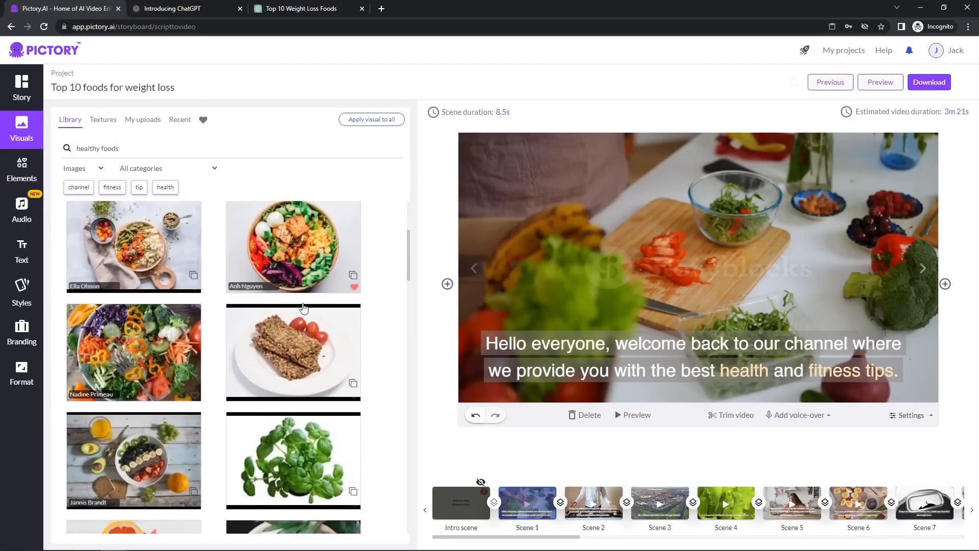
scroll(266, 323, "down", 3)
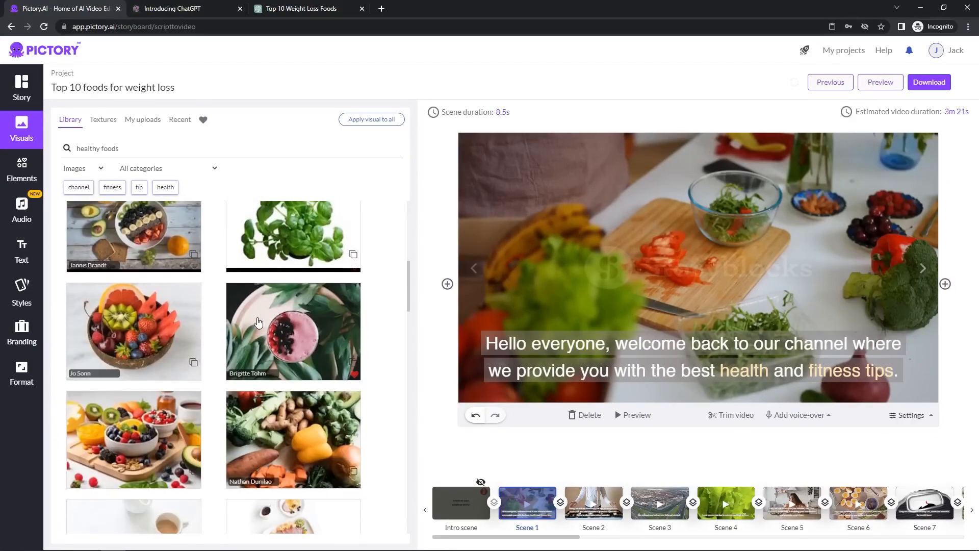
scroll(266, 321, "down", 4)
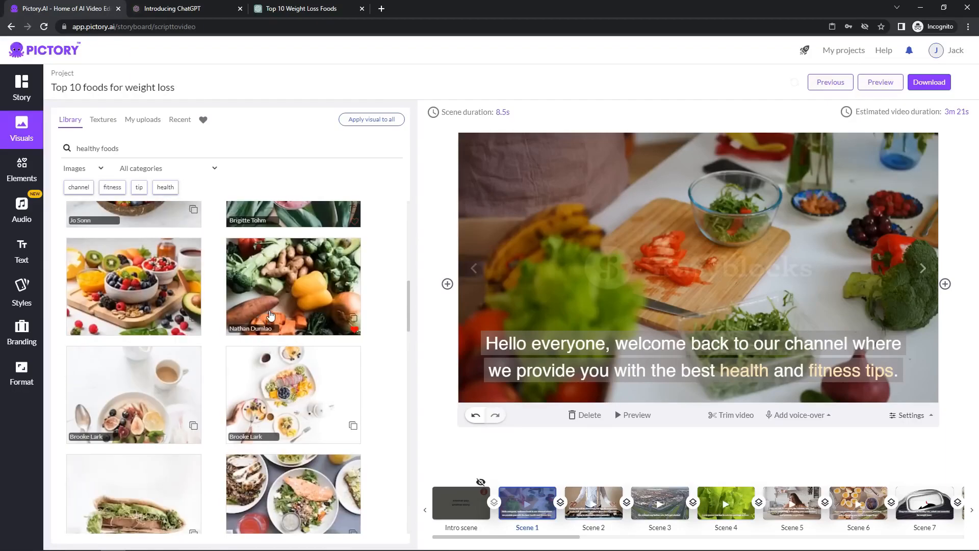
scroll(271, 316, "up", 5)
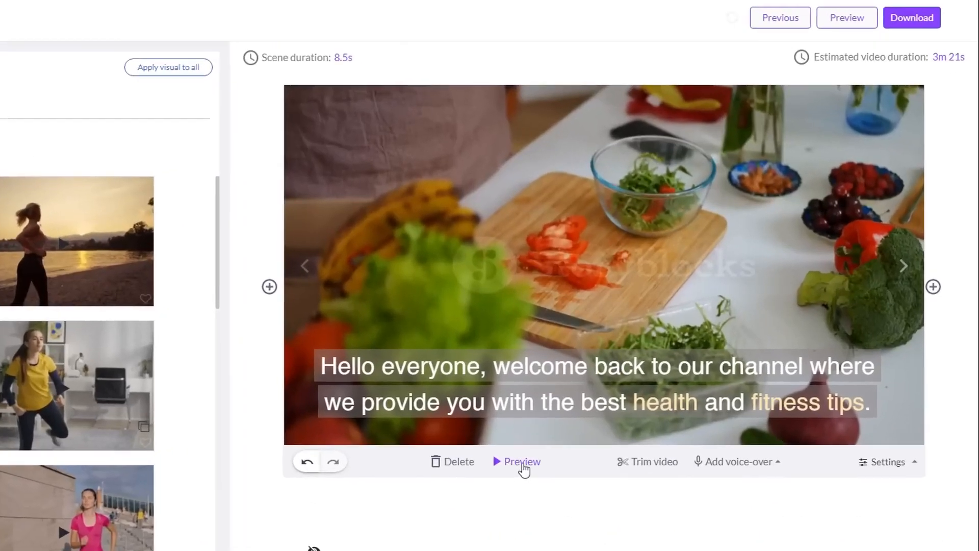
Preview scene 1 with its new footage, and return to the storyboard's scene texts.
left_click(632, 418)
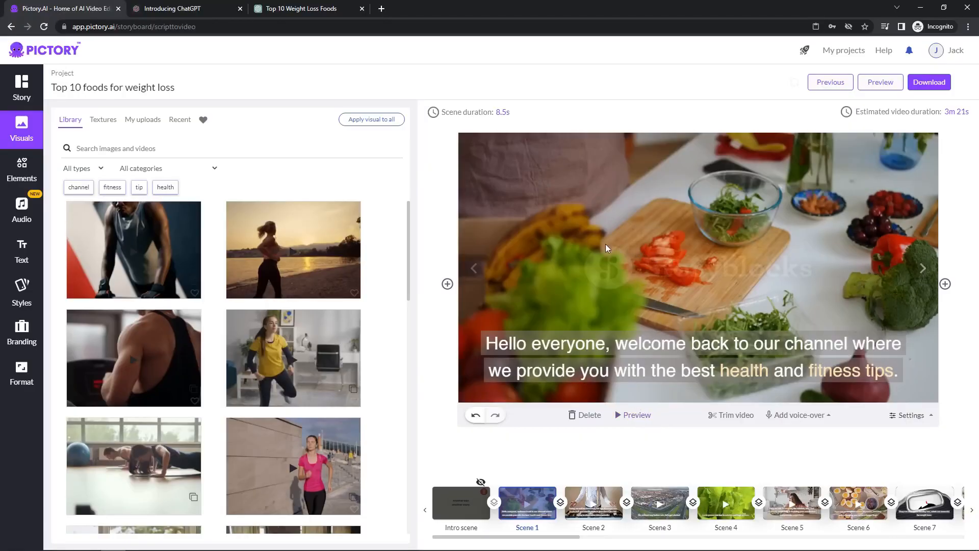
left_click(22, 87)
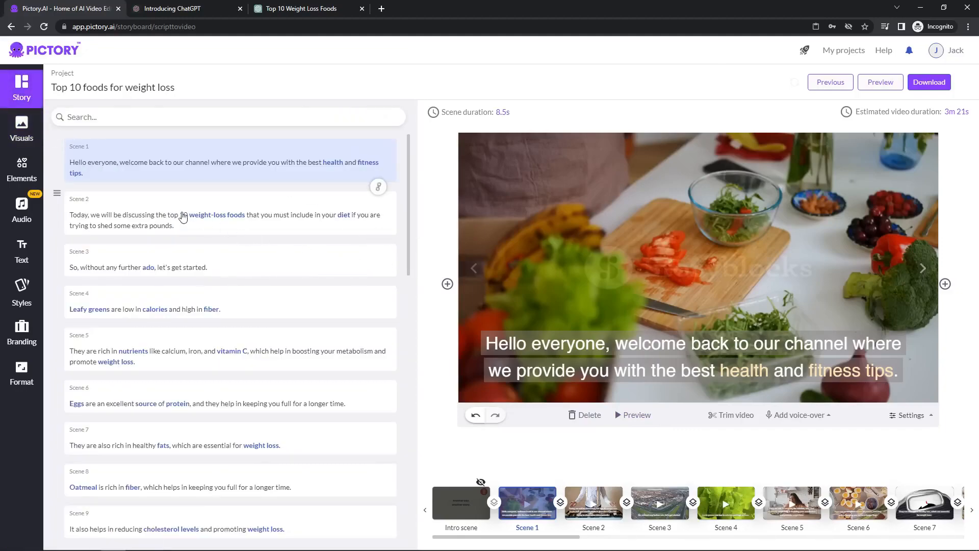
scroll(170, 250, "down", 3)
scroll(183, 253, "up", 3)
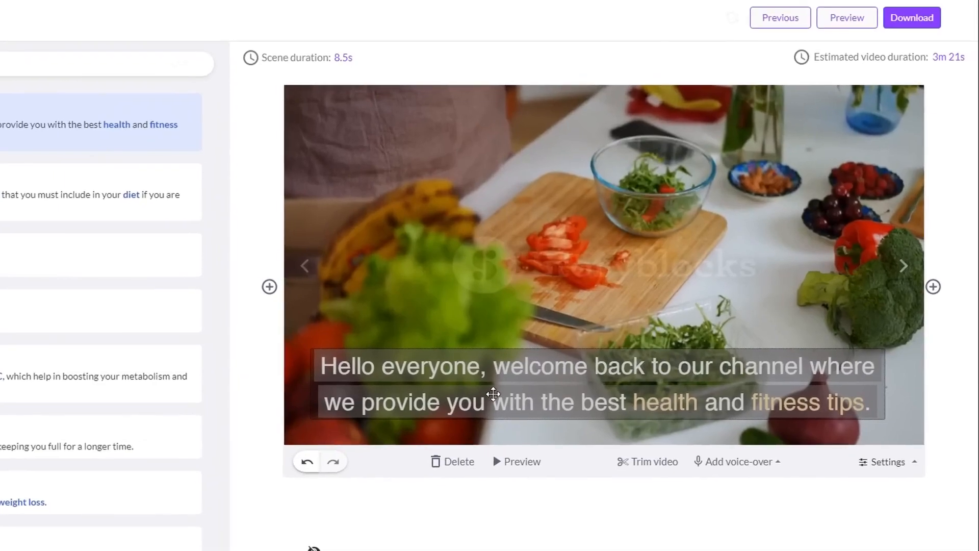
Select scene 1's caption on the video frame and set its font to Rowdies.
left_click(599, 368)
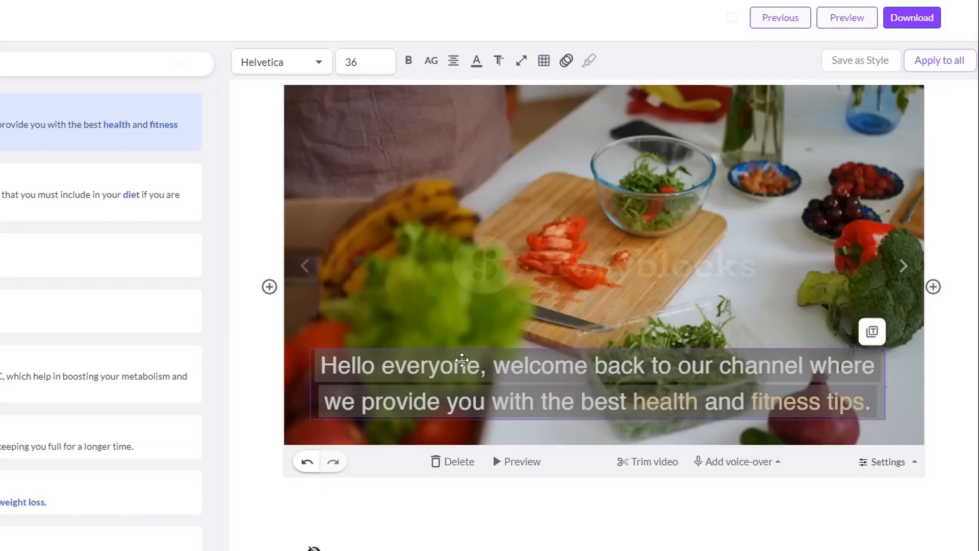
left_click(321, 61)
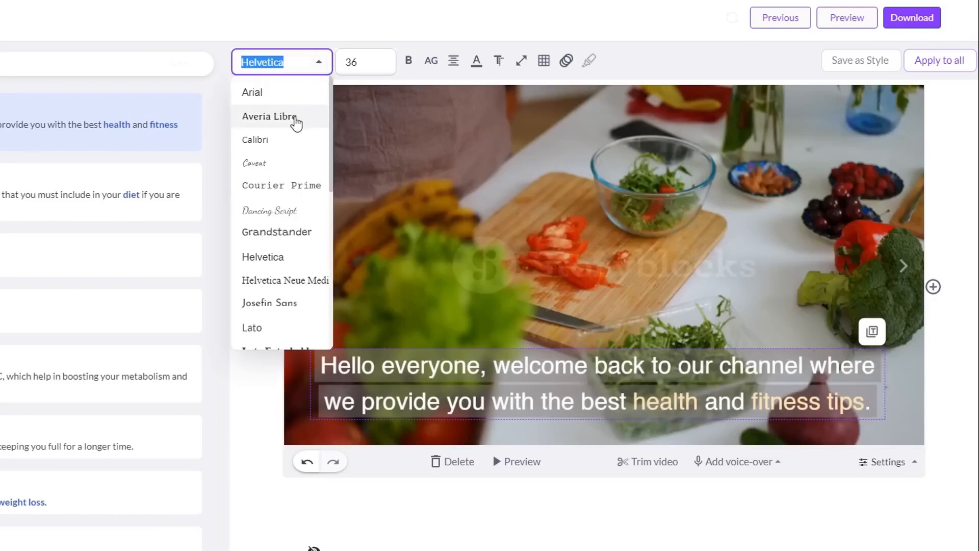
scroll(284, 119, "down", 7)
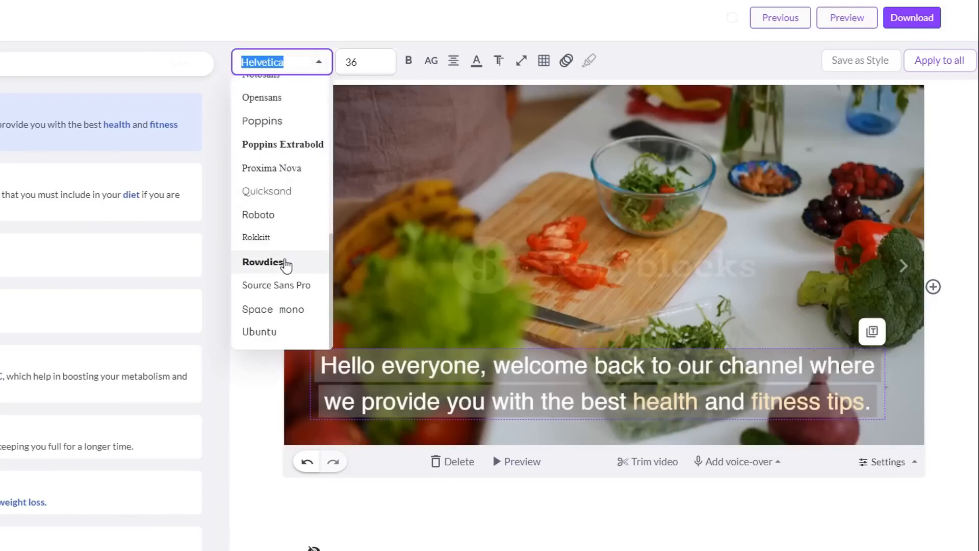
left_click(330, 267)
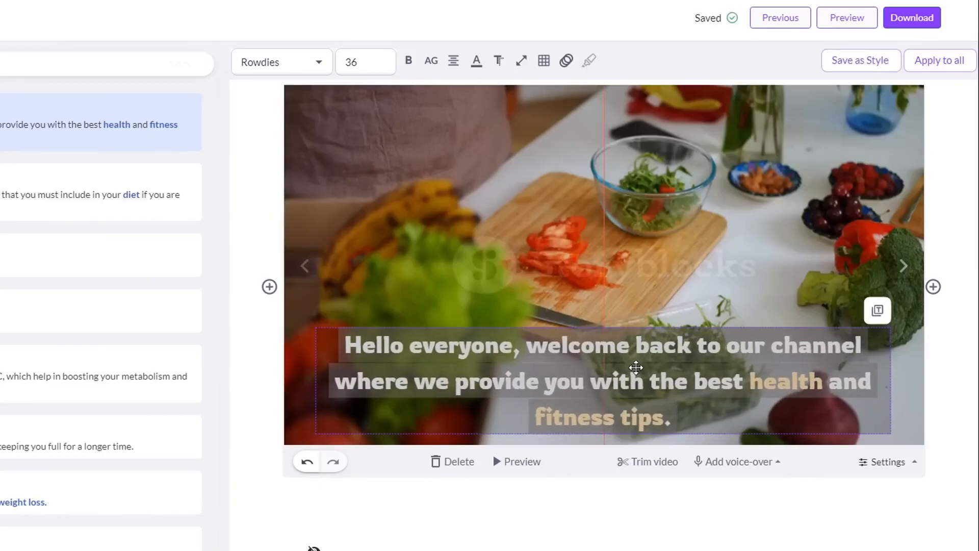
Set scene 1's caption font to Arial and move the caption down, centred near the lower edge of the frame.
left_click(319, 66)
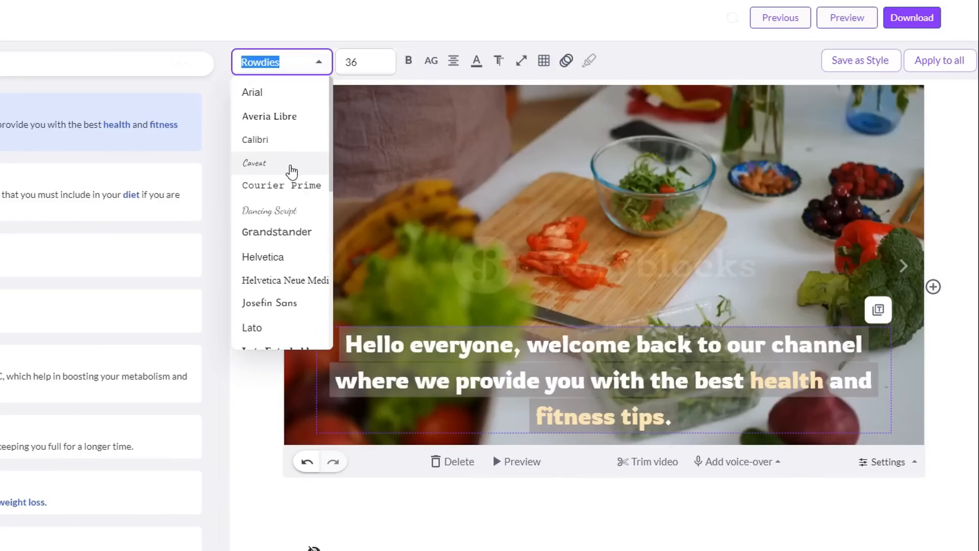
left_click(280, 102)
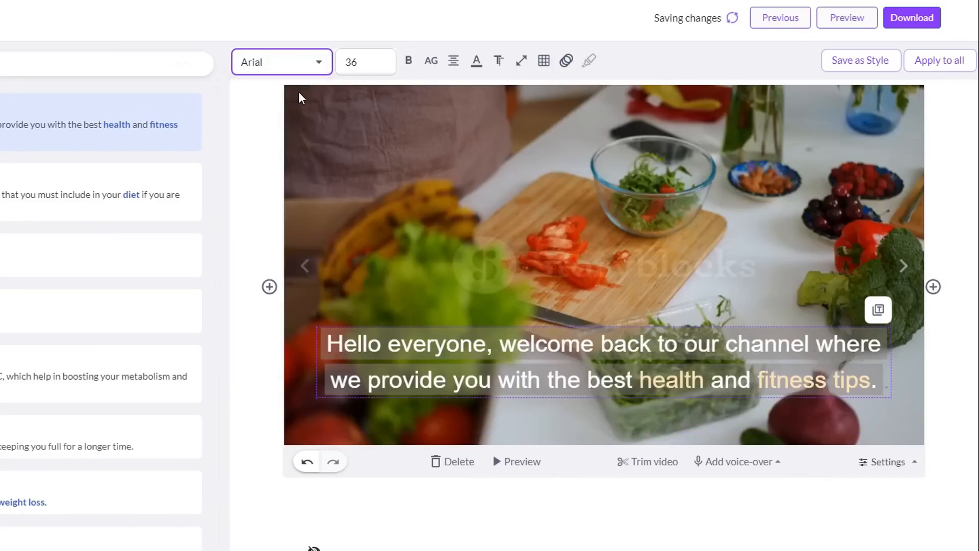
left_click_drag(612, 369, 610, 399)
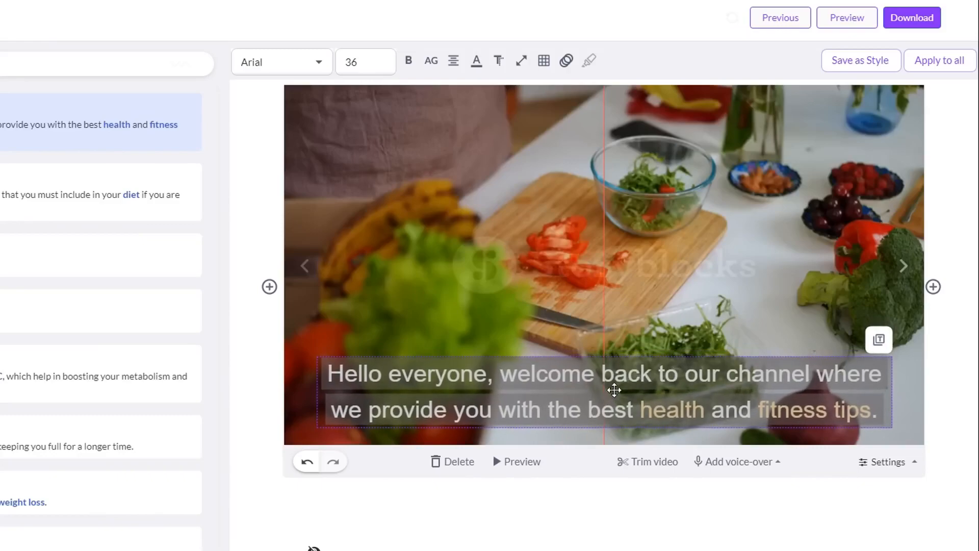
Try font size 20 on scene 1's caption, and settle on a size of 32.
left_click(374, 62)
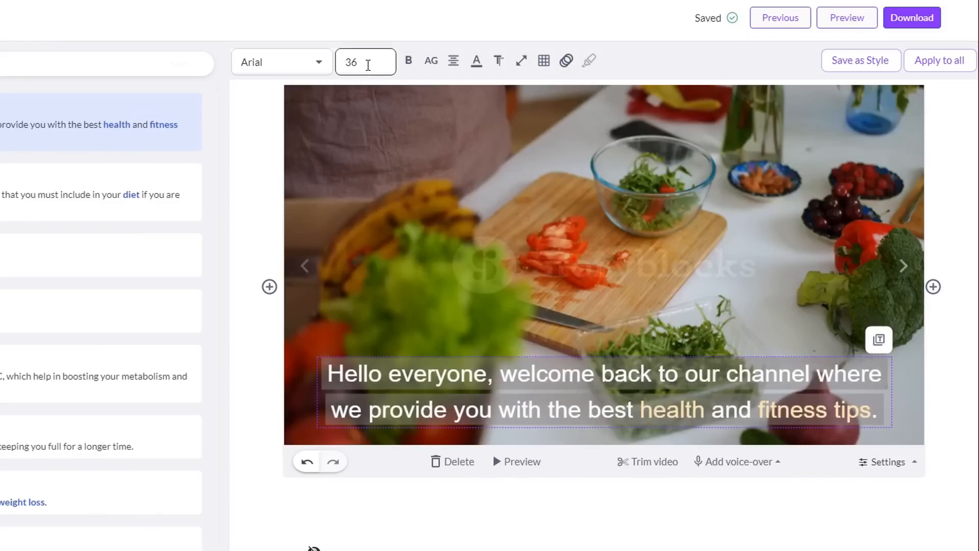
scroll(372, 153, "up", 3)
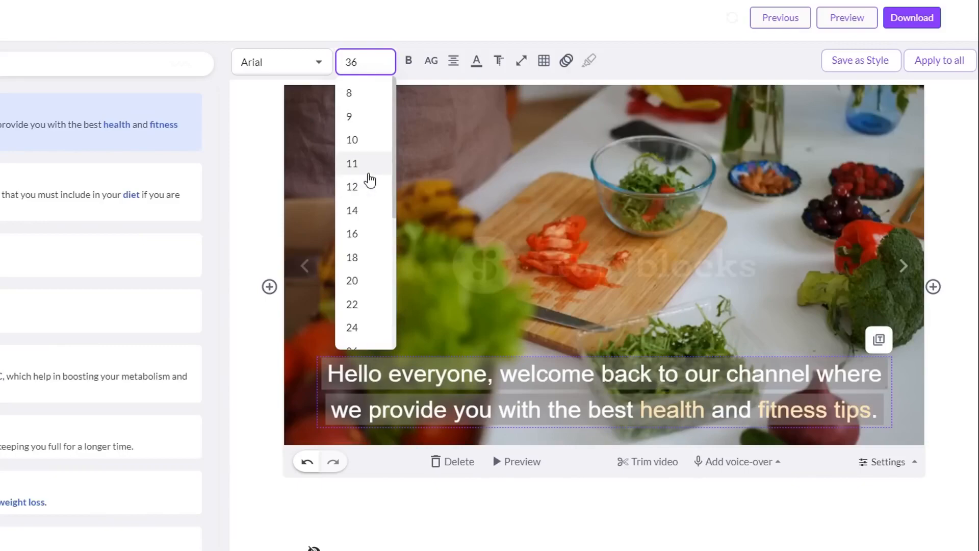
left_click(368, 286)
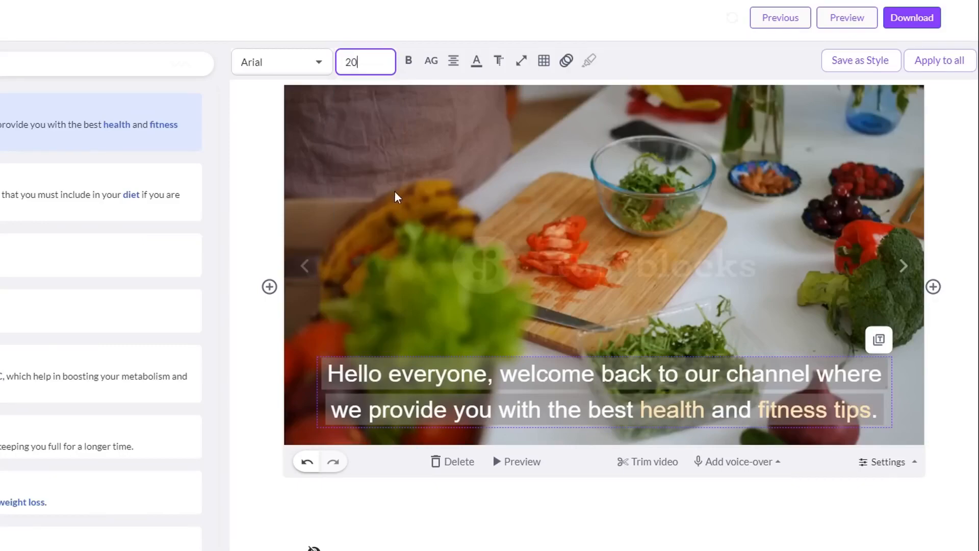
left_click(365, 61)
scroll(367, 262, "down", 5)
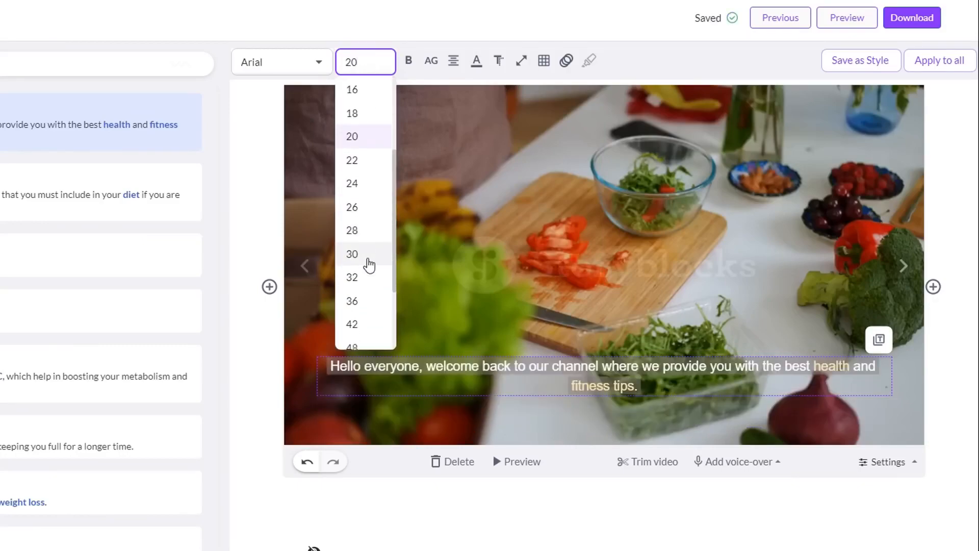
left_click(363, 167)
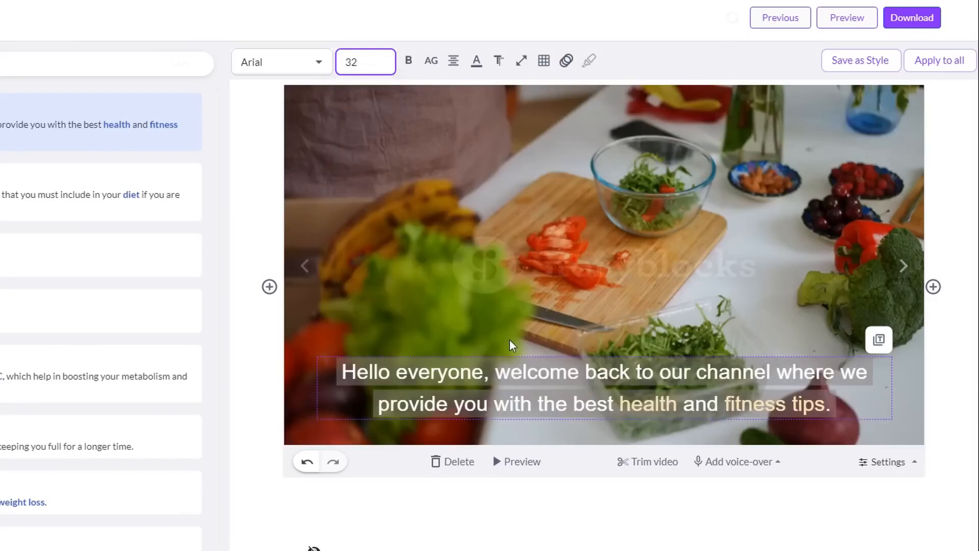
Select scene 1's caption text and make it bold.
left_click(531, 367)
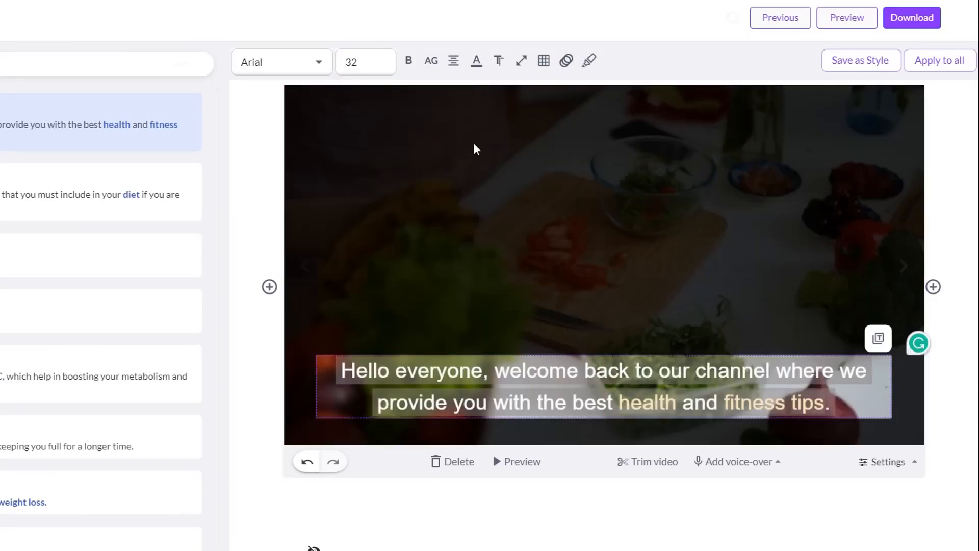
left_click(409, 60)
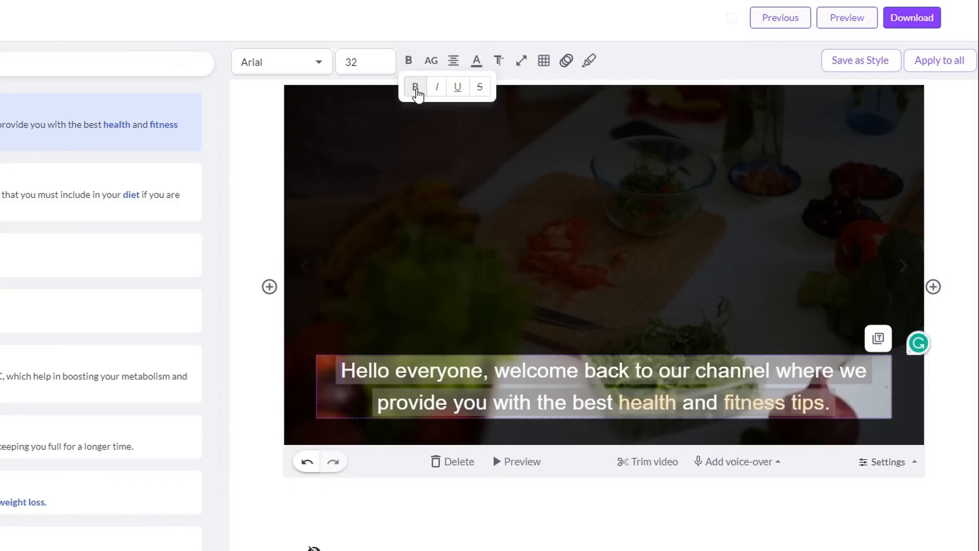
left_click(415, 88)
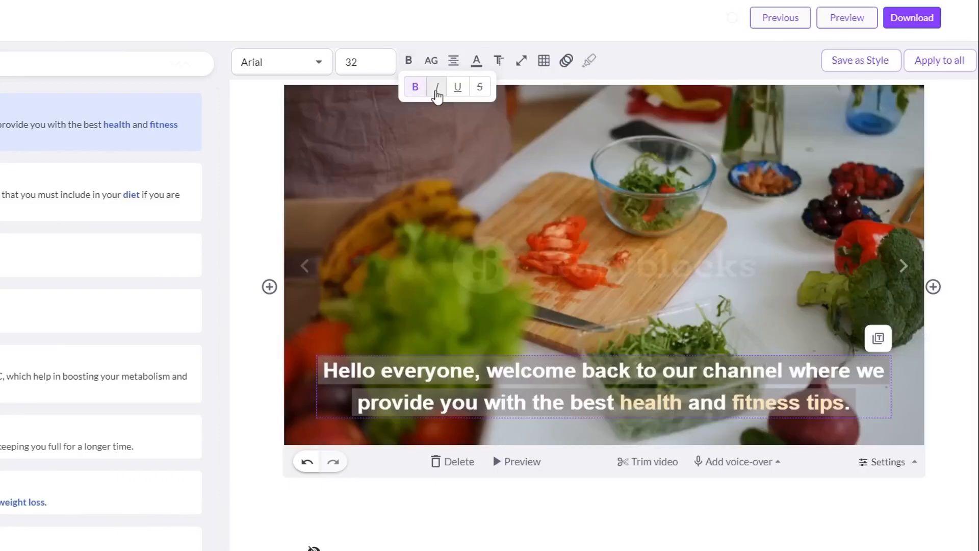
Try italic, underline and strikethrough on scene 1's caption, turning each one off again.
left_click(437, 87)
left_click(437, 88)
left_click(458, 88)
left_click(458, 87)
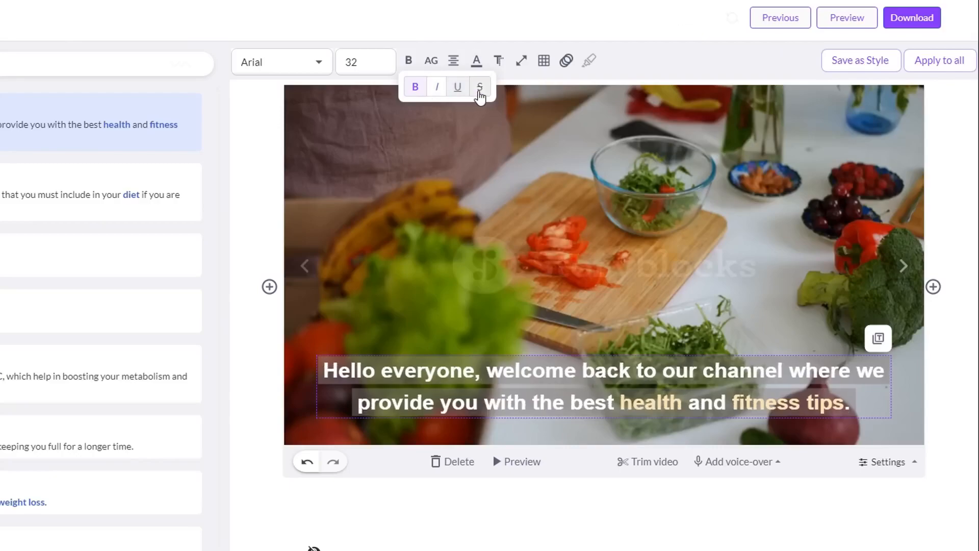
left_click(479, 88)
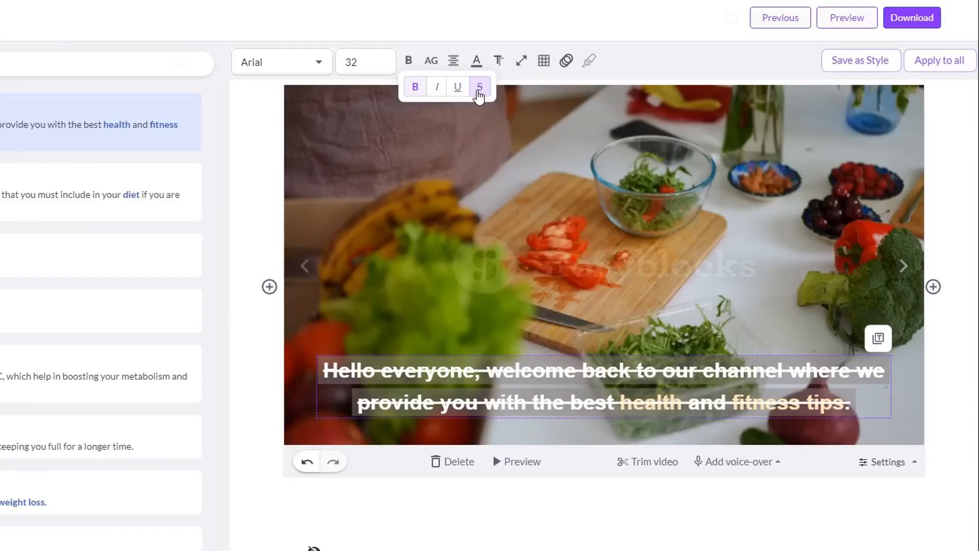
left_click(479, 88)
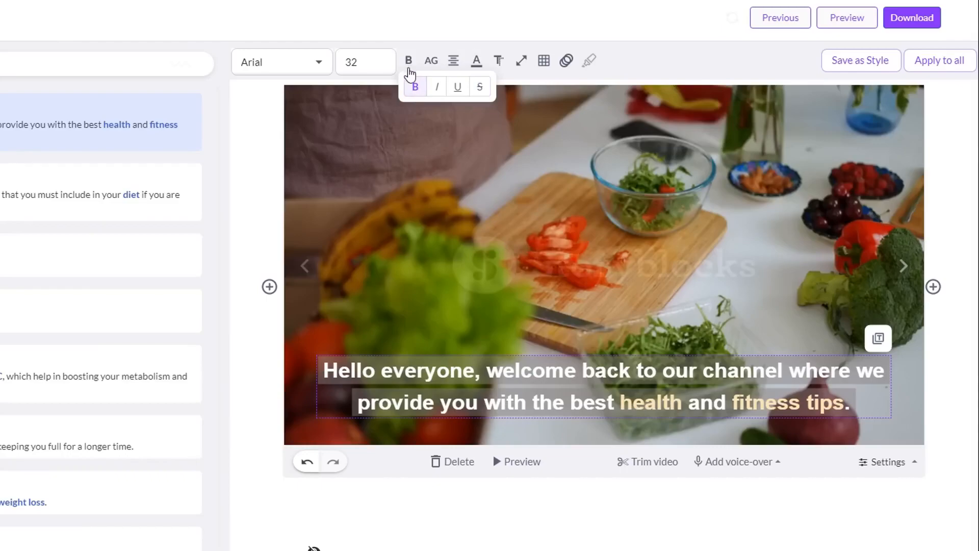
Try the uppercase, lowercase, title-case and small-caps options on scene 1's caption.
mouse_move(434, 69)
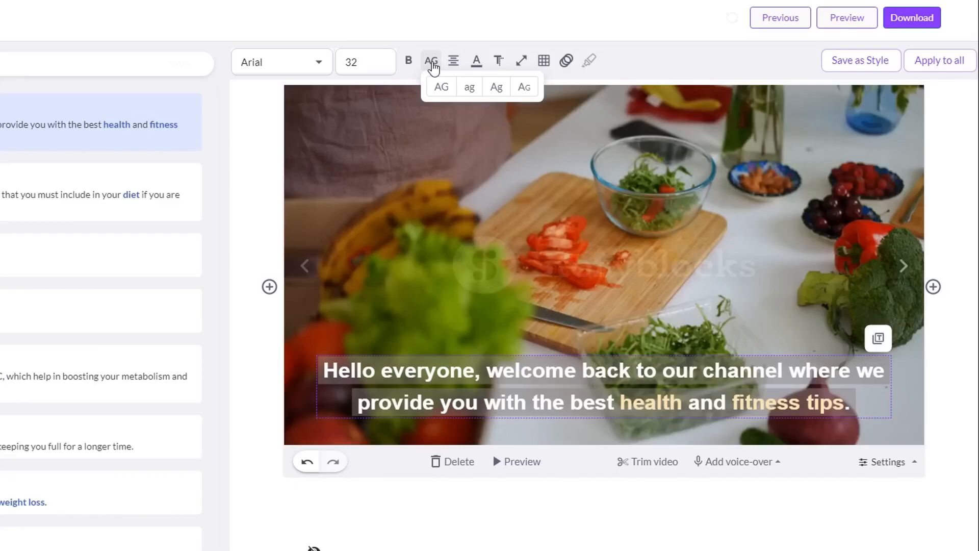
left_click(442, 88)
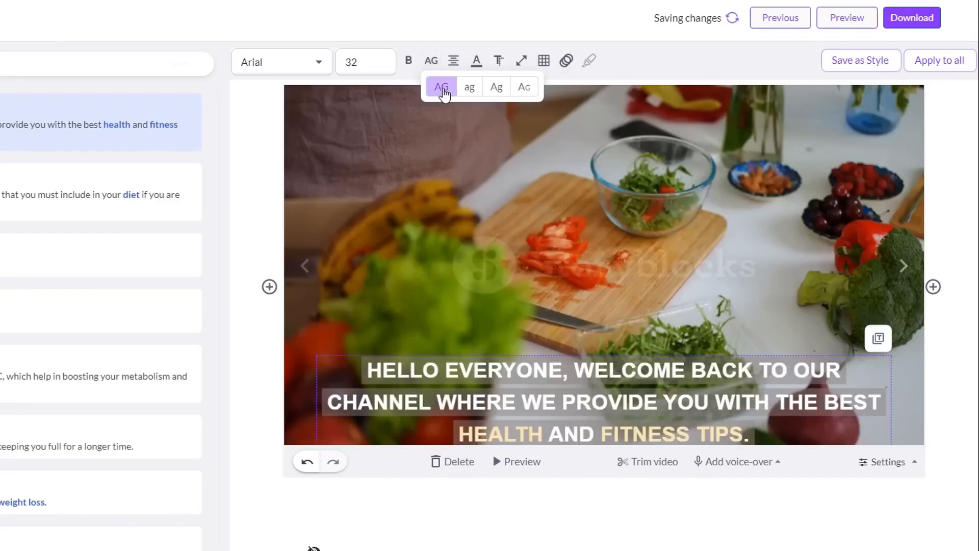
left_click(469, 89)
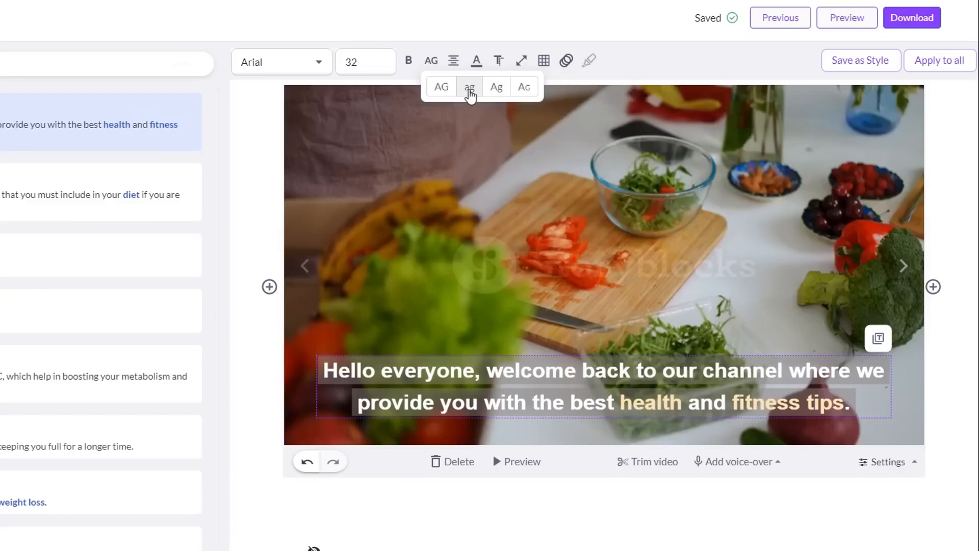
left_click(498, 90)
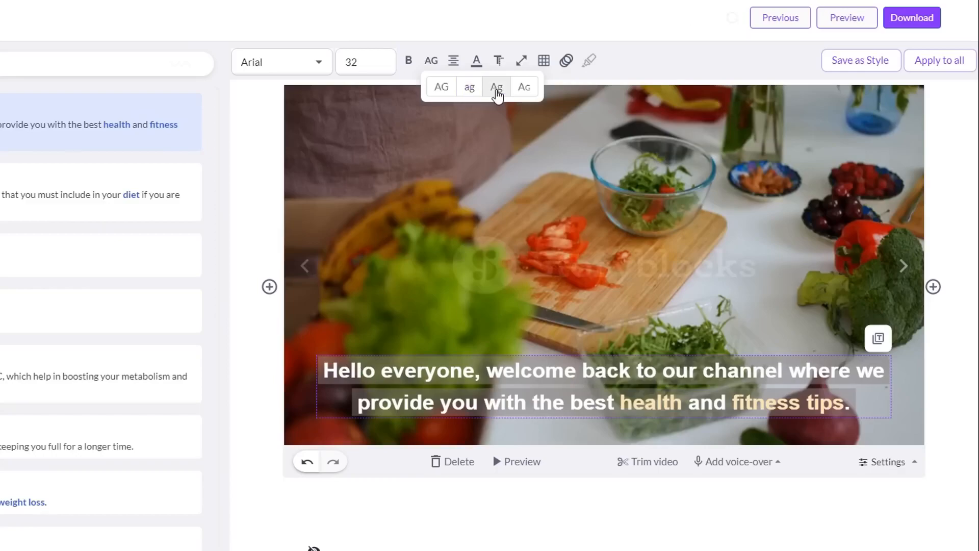
left_click(498, 94)
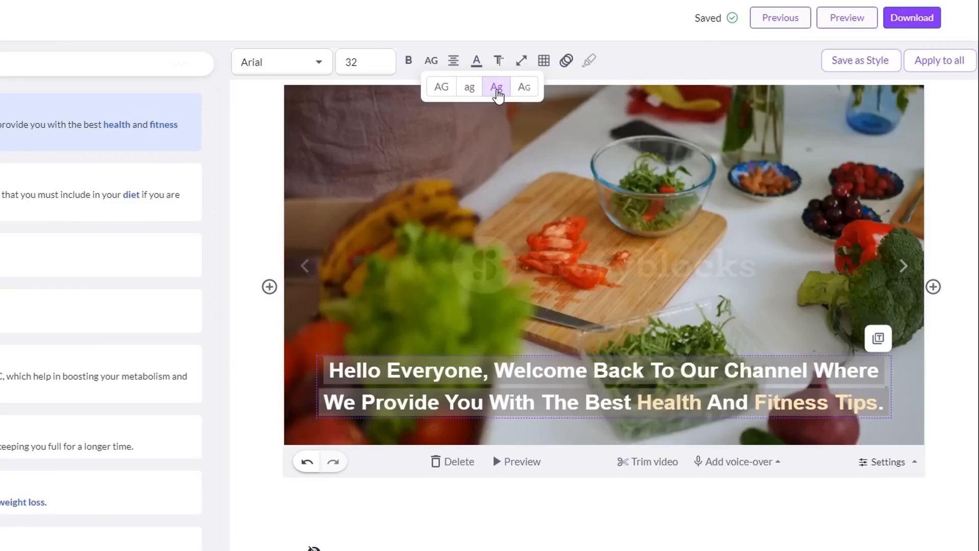
left_click(526, 93)
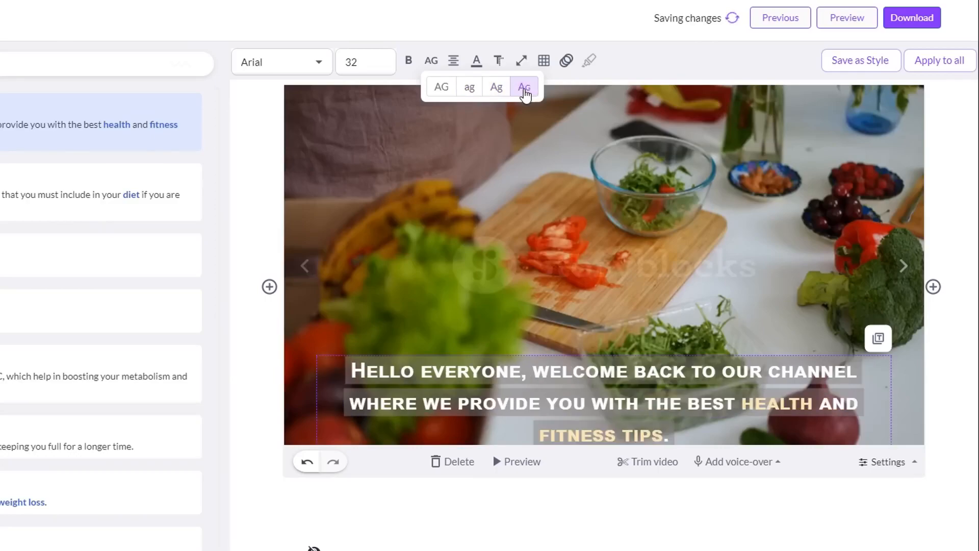
Move scene 1's caption slightly up so it fits inside the frame, and capitalize the first letter of every word.
left_click_drag(628, 397, 626, 379)
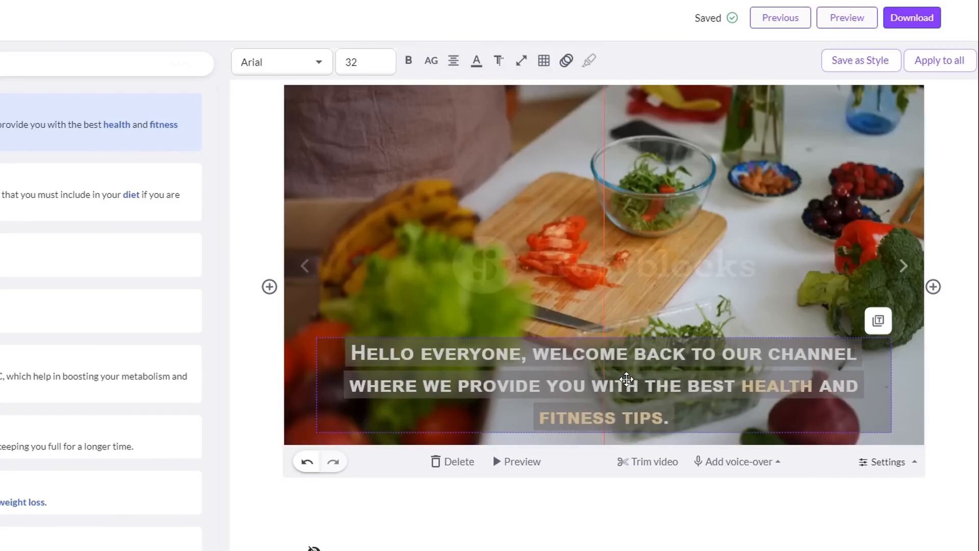
left_click(431, 61)
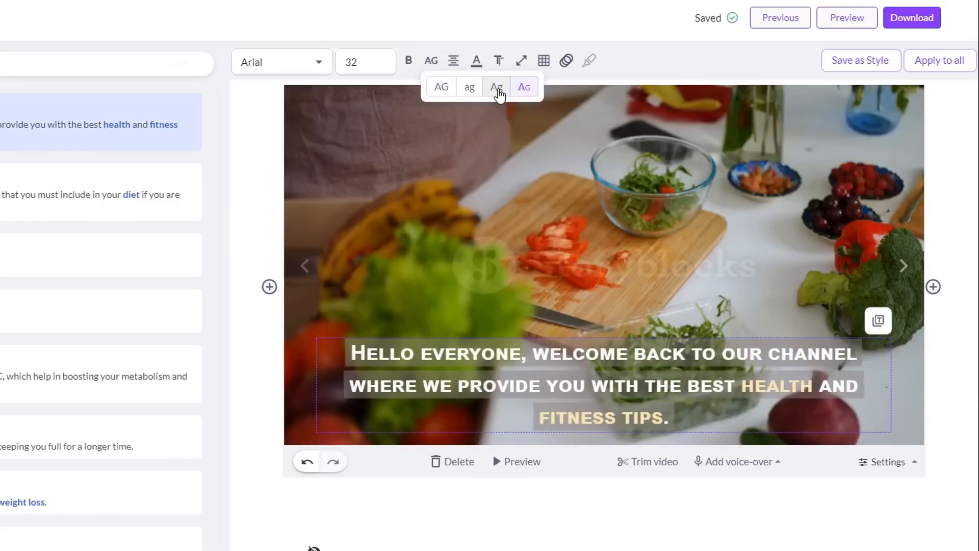
left_click(497, 93)
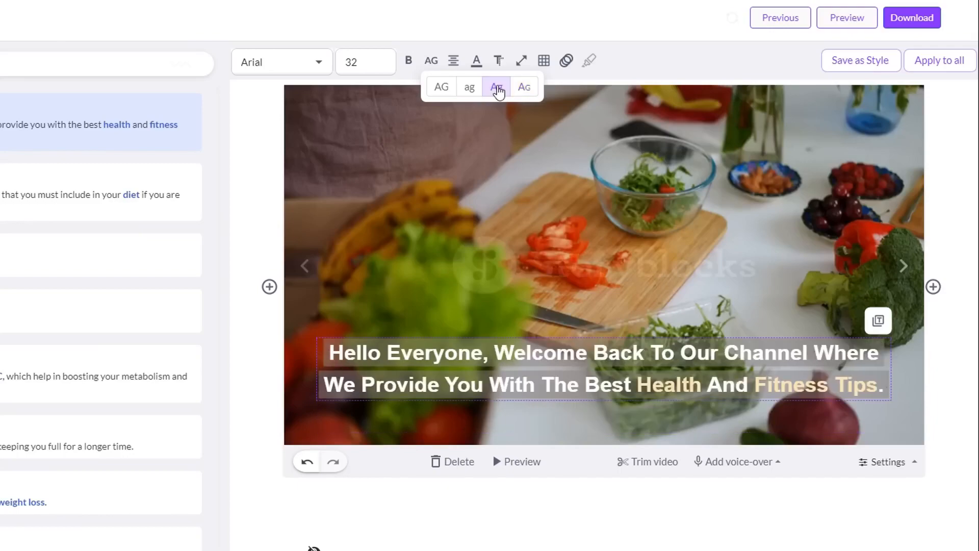
Try left alignment on scene 1's caption, align it right instead, and move it into the frame's lower-right corner.
left_click(453, 61)
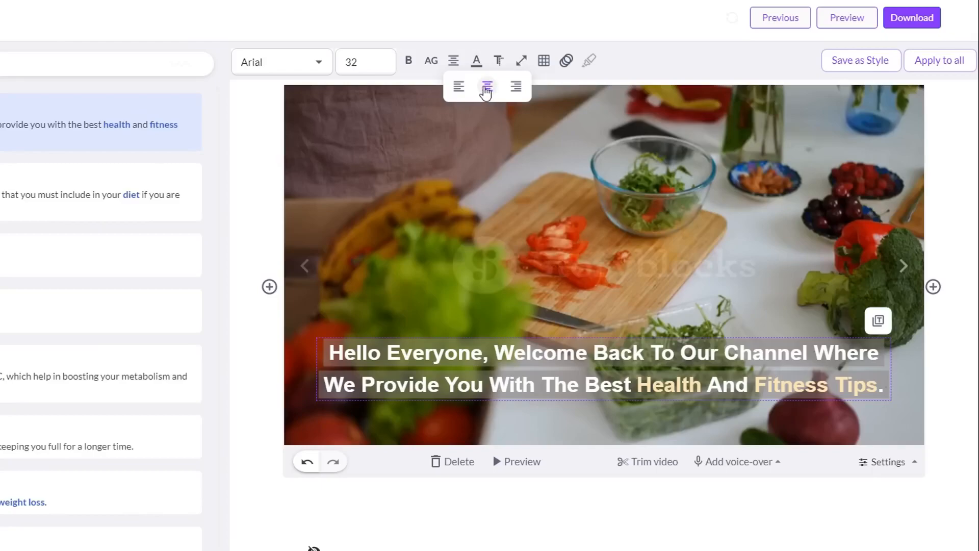
left_click(458, 88)
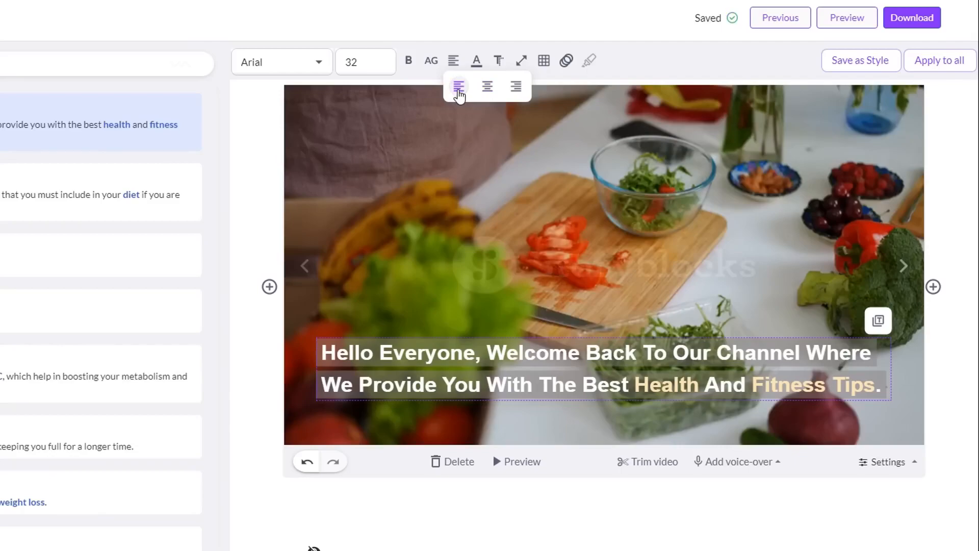
left_click(516, 90)
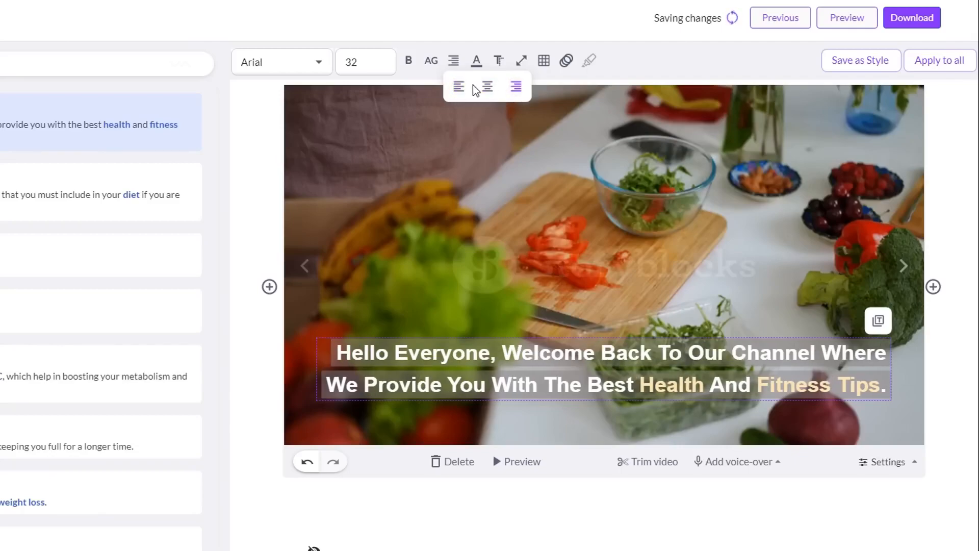
left_click_drag(640, 344, 676, 426)
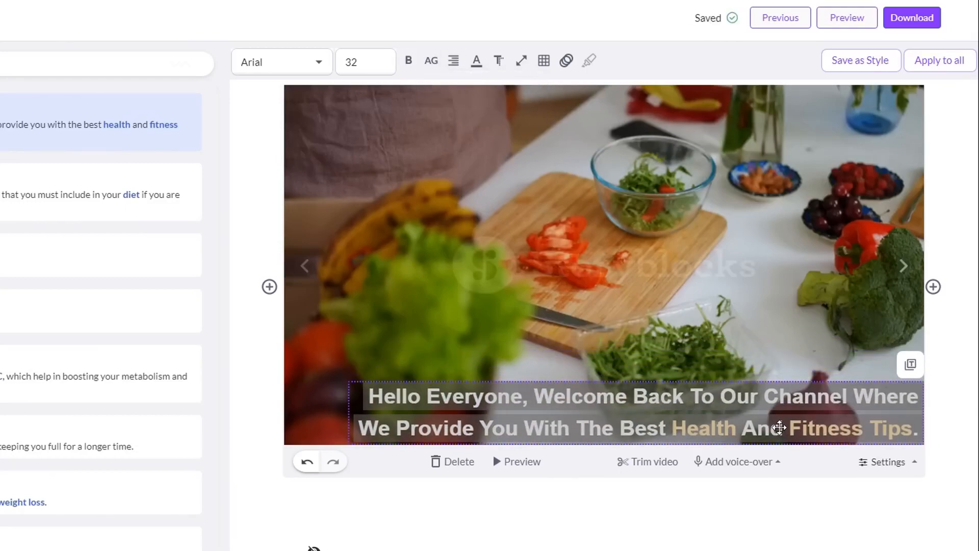
Left-align scene 1's caption and move it into the lower-left corner of the video frame.
left_click(461, 66)
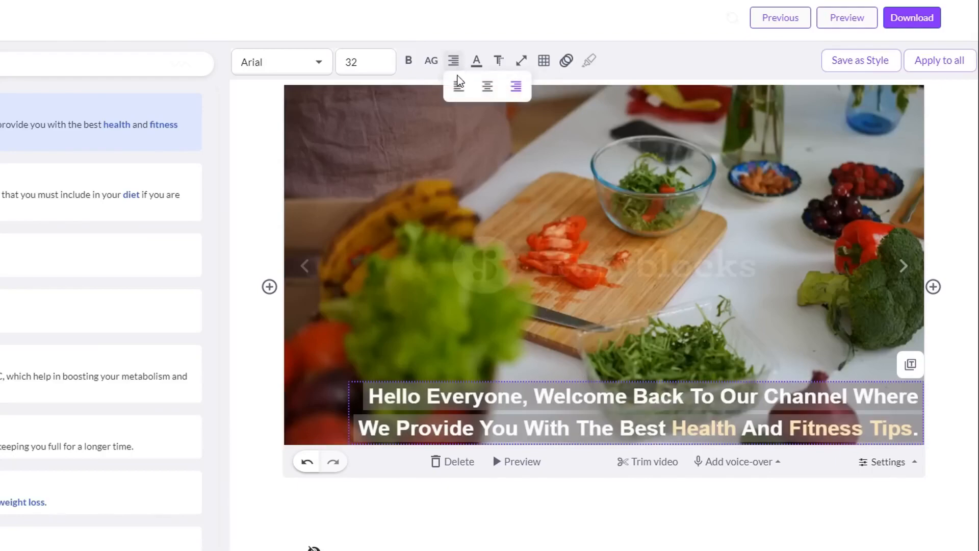
left_click(459, 90)
left_click_drag(576, 410, 512, 409)
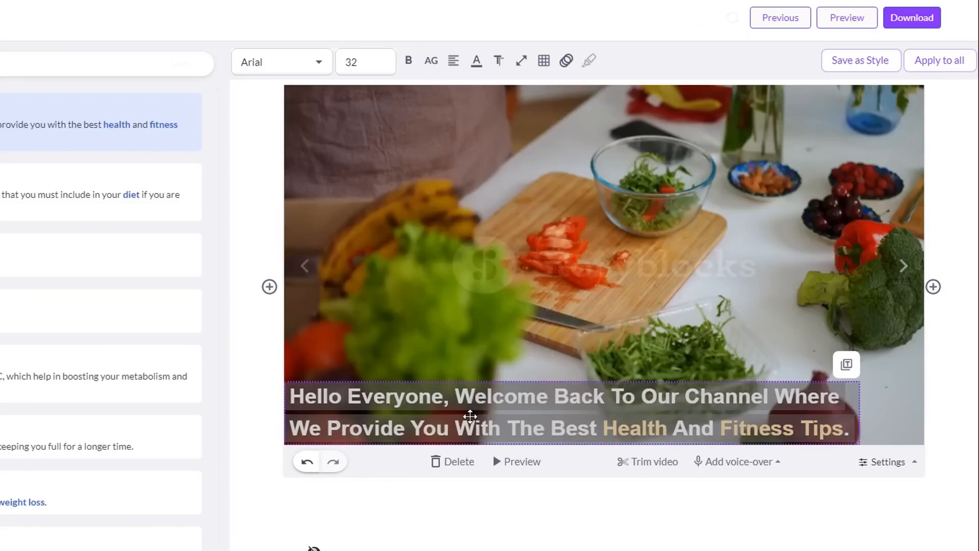
Try red (FA0505) as scene 1's caption text color, and set it to near-white (FDFCFC).
left_click(477, 64)
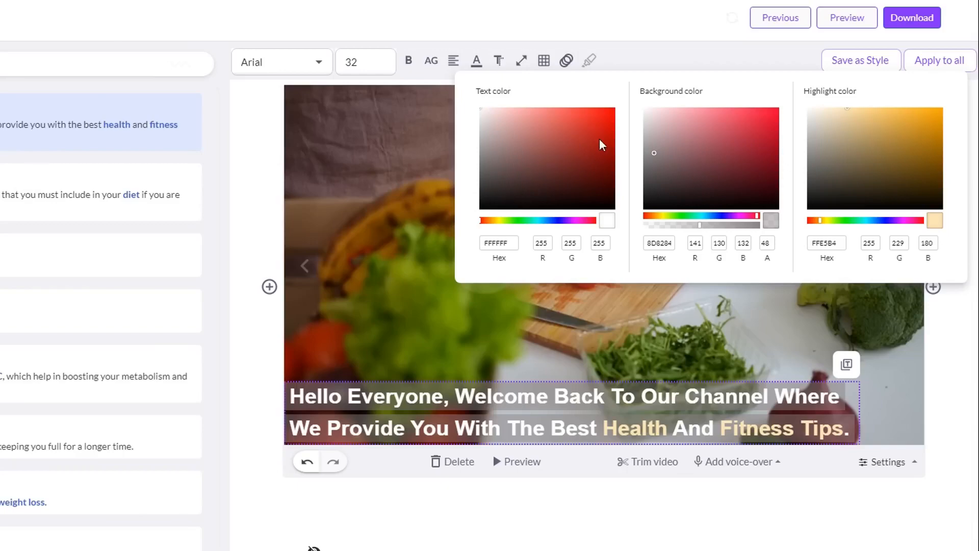
left_click(612, 110)
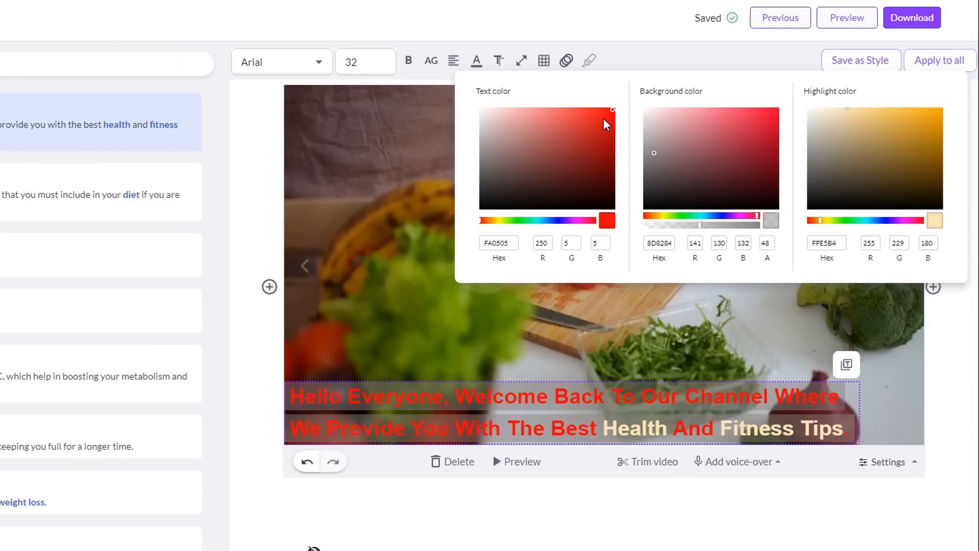
left_click(480, 111)
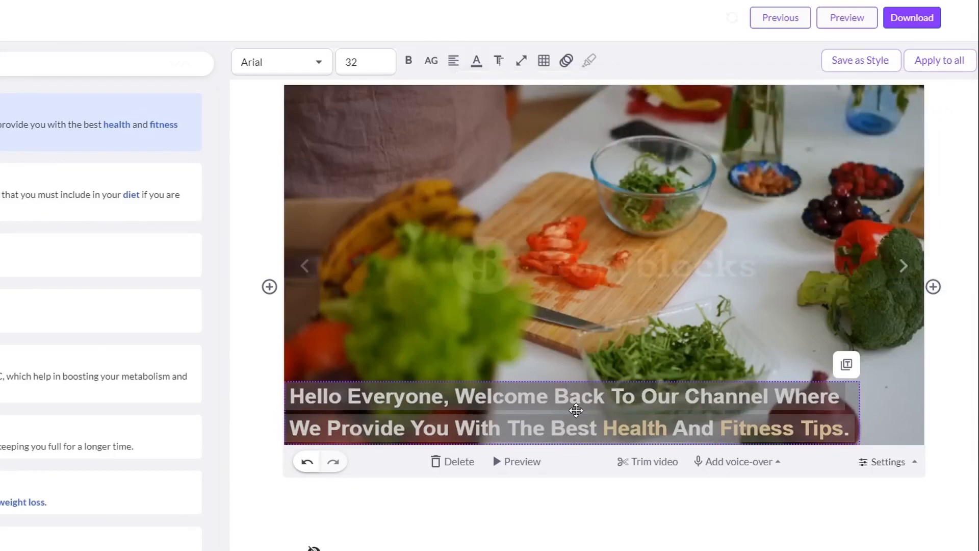
Try a red background color on scene 1's caption, reduce the background opacity to 13, and set the color to grey (686464).
mouse_move(482, 64)
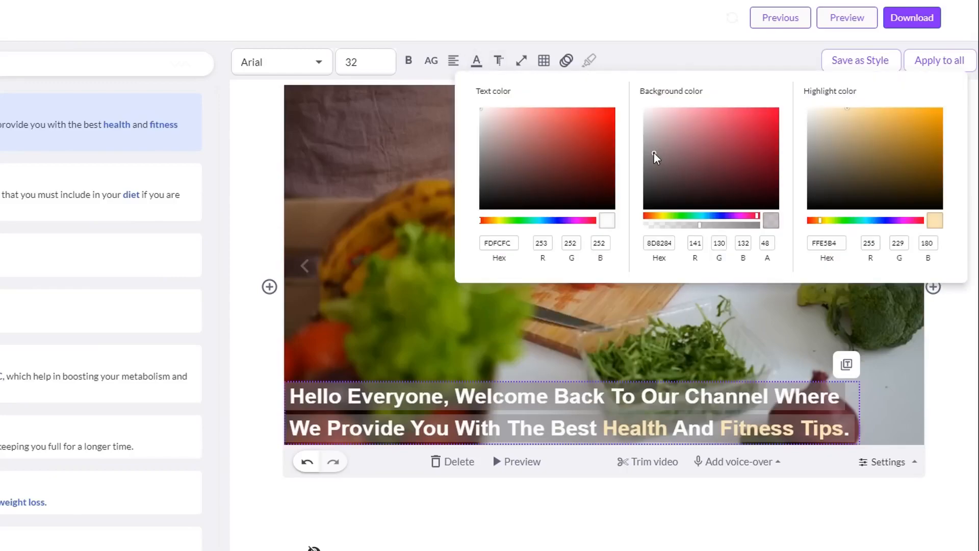
left_click(770, 121)
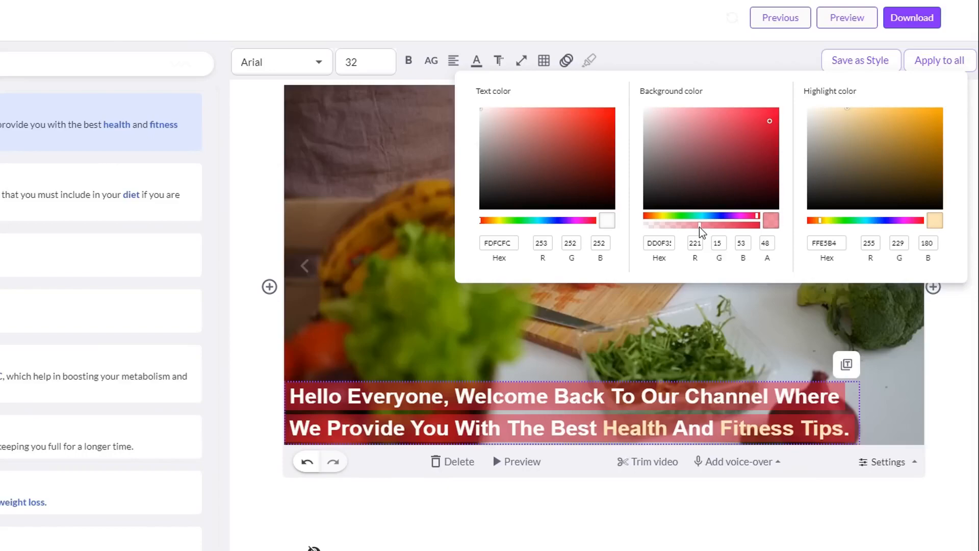
left_click_drag(684, 226, 668, 225)
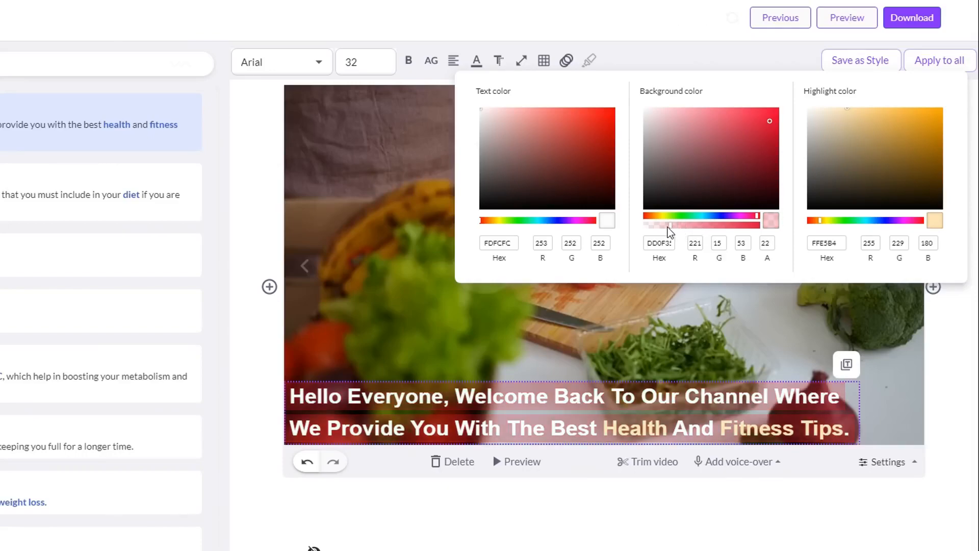
left_click(661, 225)
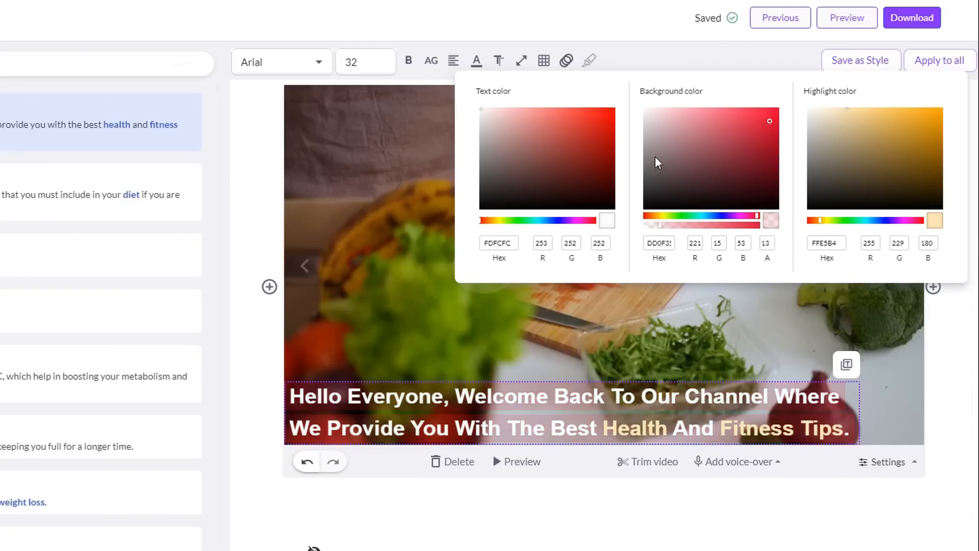
left_click(647, 193)
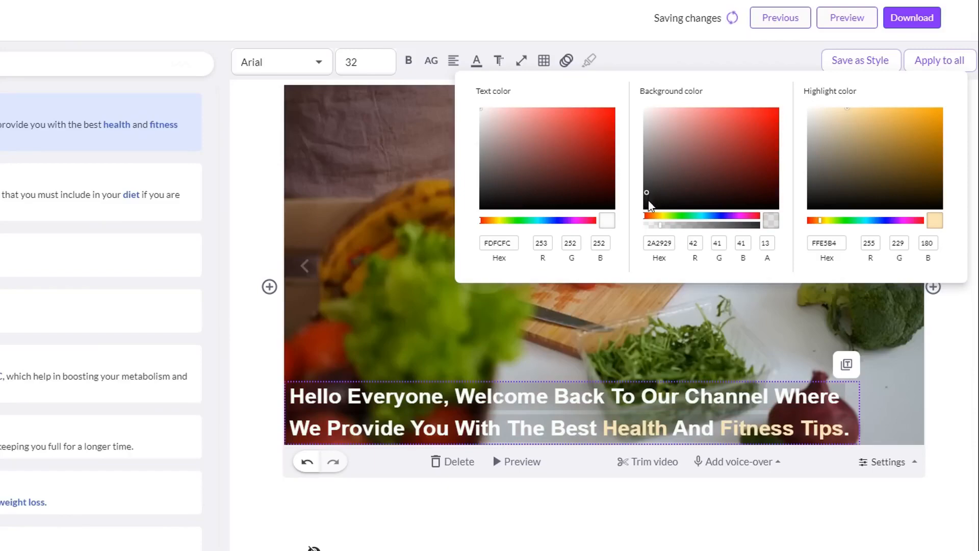
left_click(649, 168)
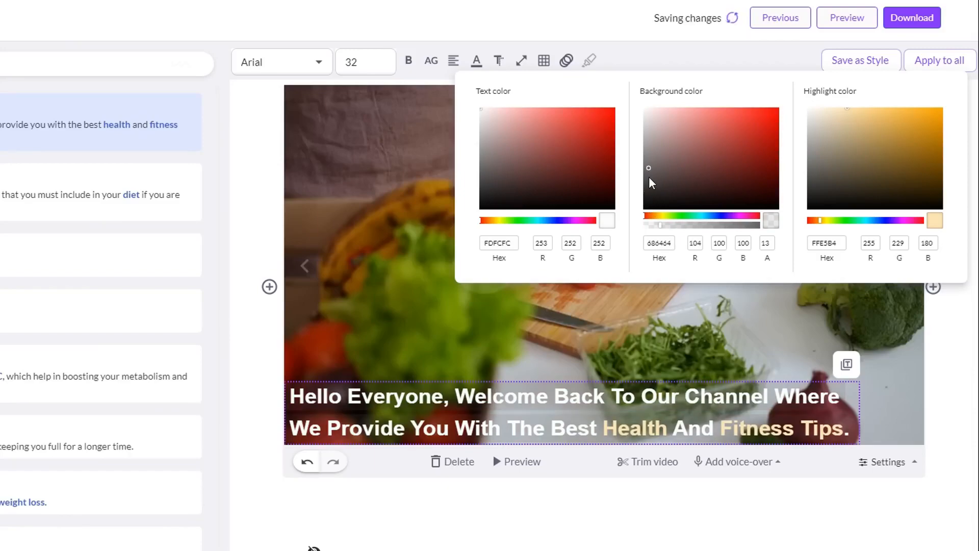
Set scene 1's caption background color to near-black (0A0A0A) with an opacity of 45.
left_click(644, 206)
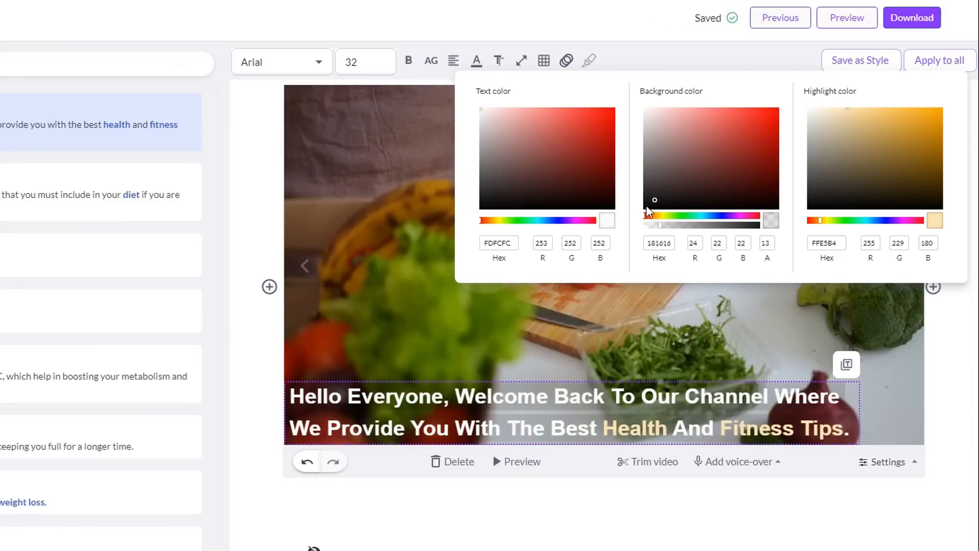
left_click(684, 225)
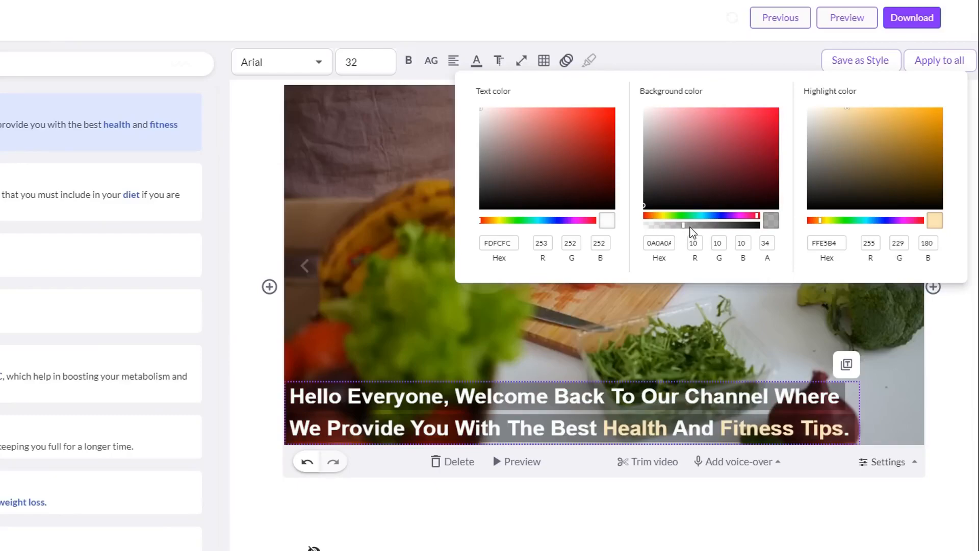
left_click(697, 226)
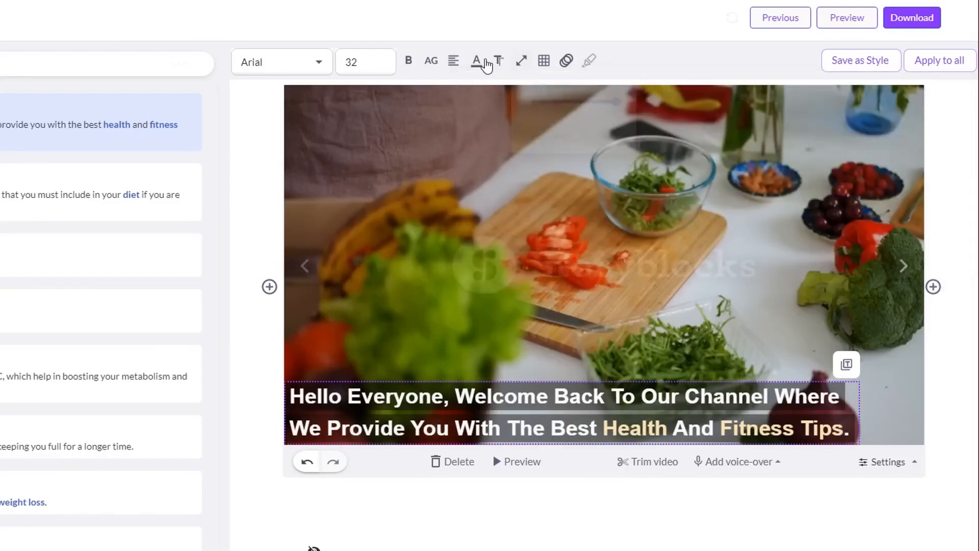
Set the highlight color of scene 1's caption keywords to green (5DD135).
mouse_move(487, 65)
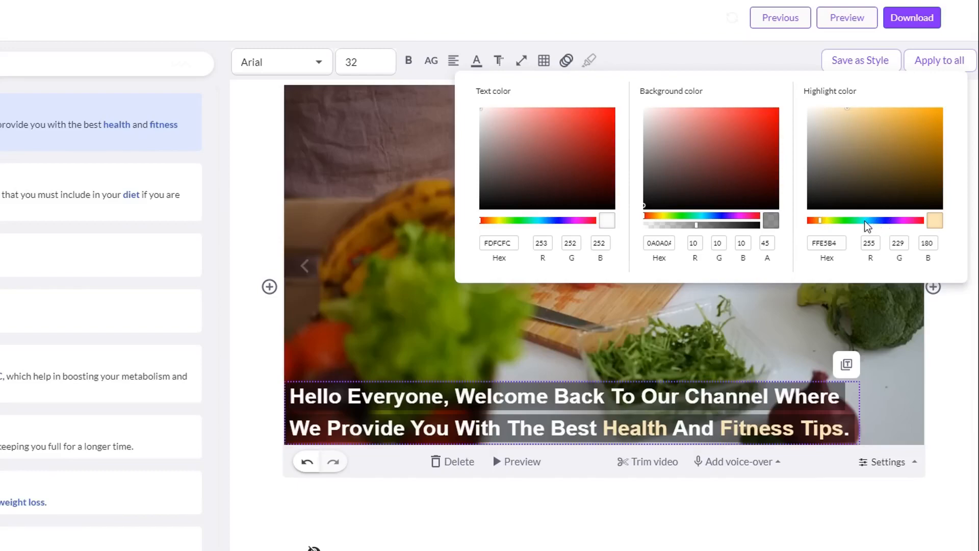
left_click(841, 220)
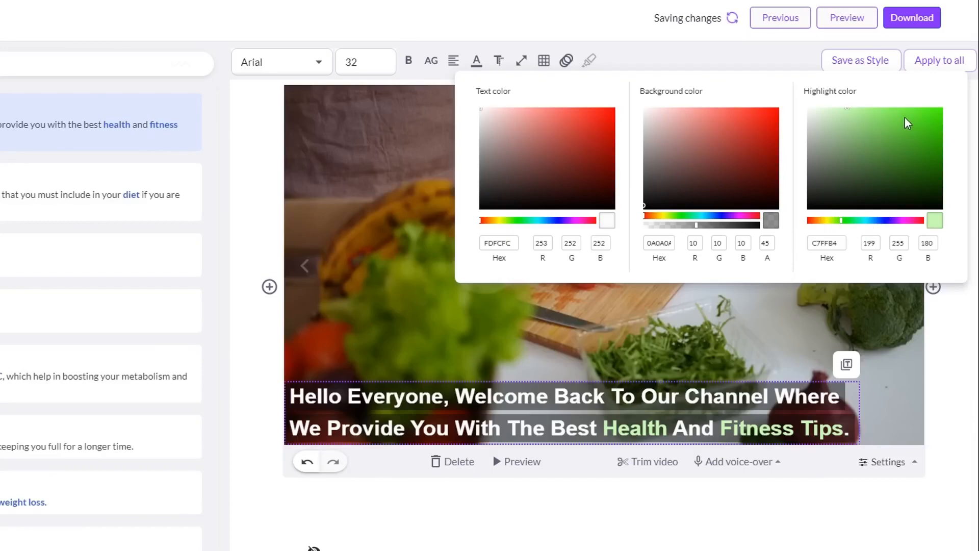
left_click(905, 117)
left_click(908, 126)
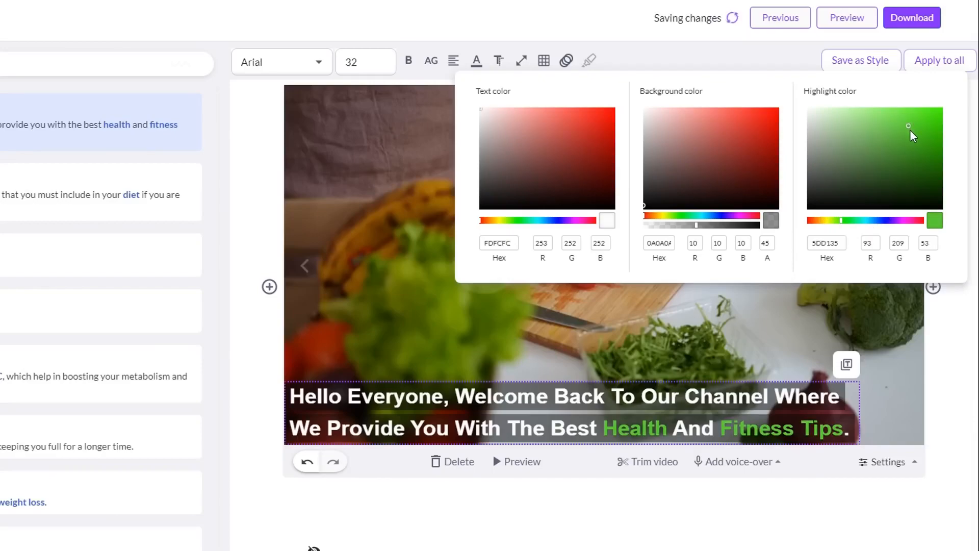
left_click(825, 298)
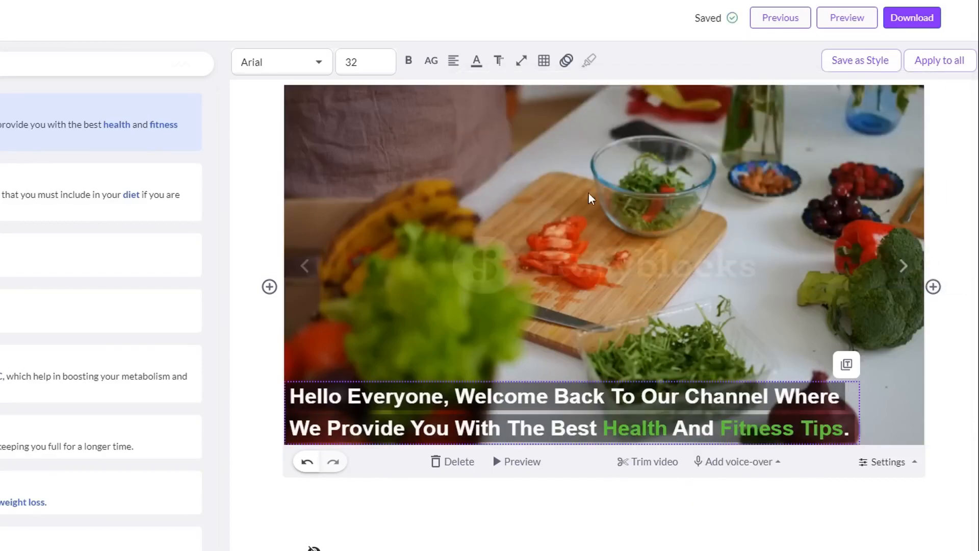
left_click(480, 65)
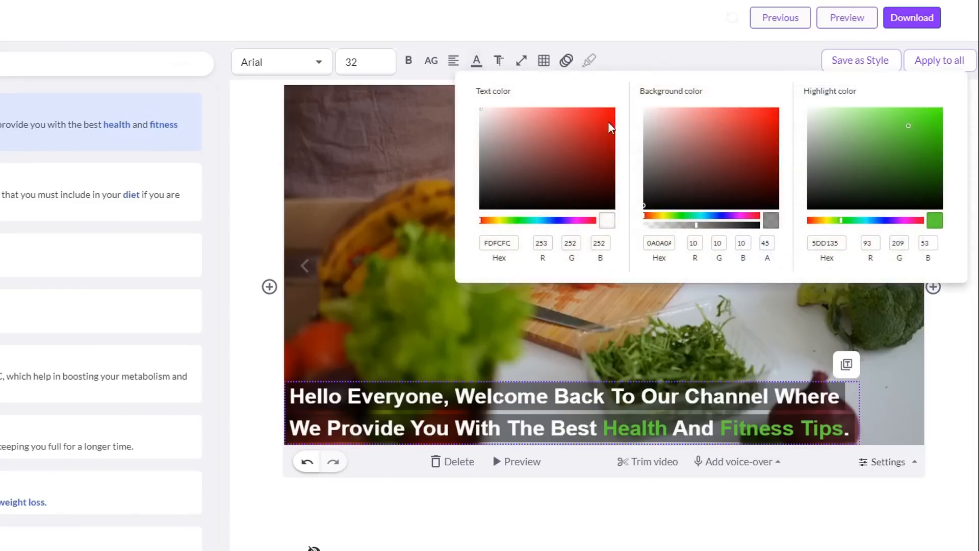
Try a narrower text width and a full-width band for scene 1's caption, fitting the band inside the frame's lower edge.
left_click(499, 61)
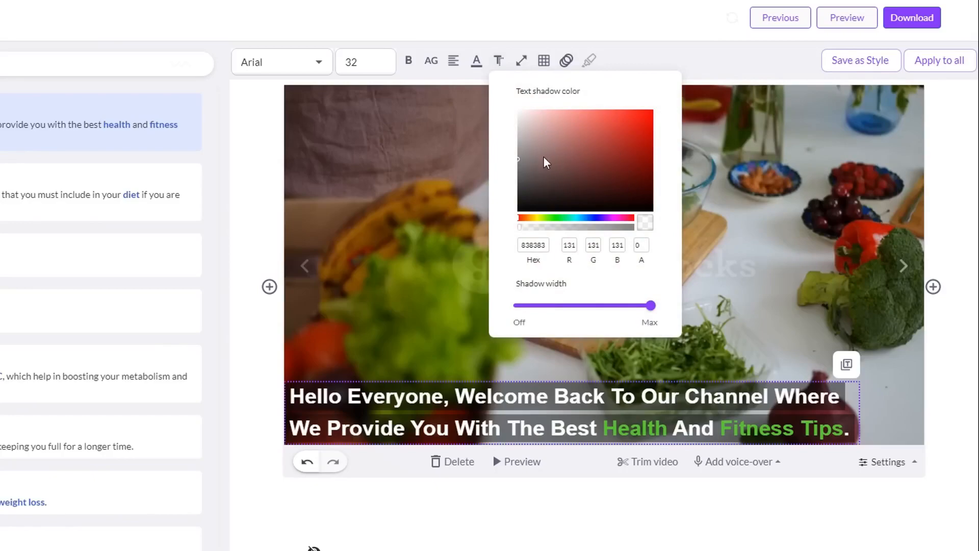
left_click(521, 61)
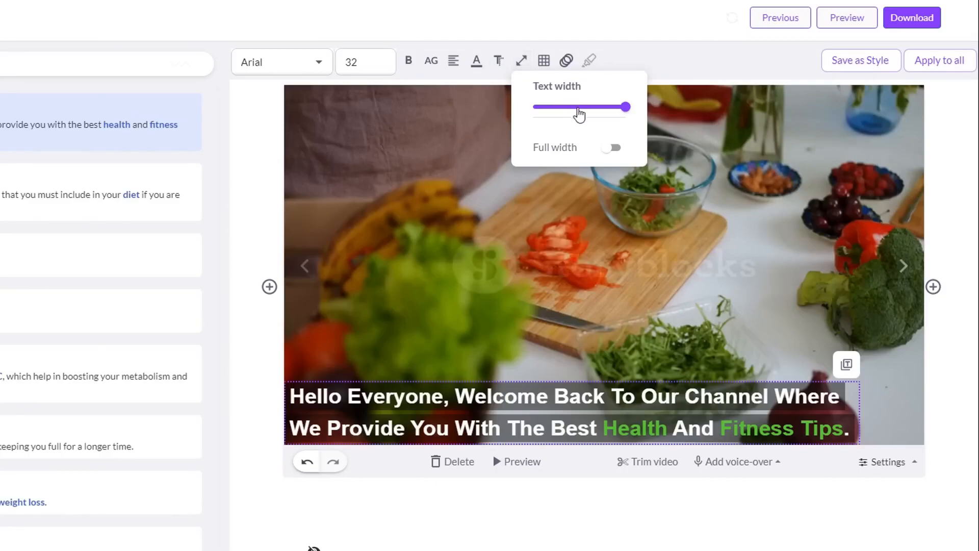
mouse_move(623, 106)
left_click_drag(625, 108, 561, 113)
left_click_drag(437, 398, 586, 239)
left_click_drag(587, 239, 587, 239)
left_click(609, 148)
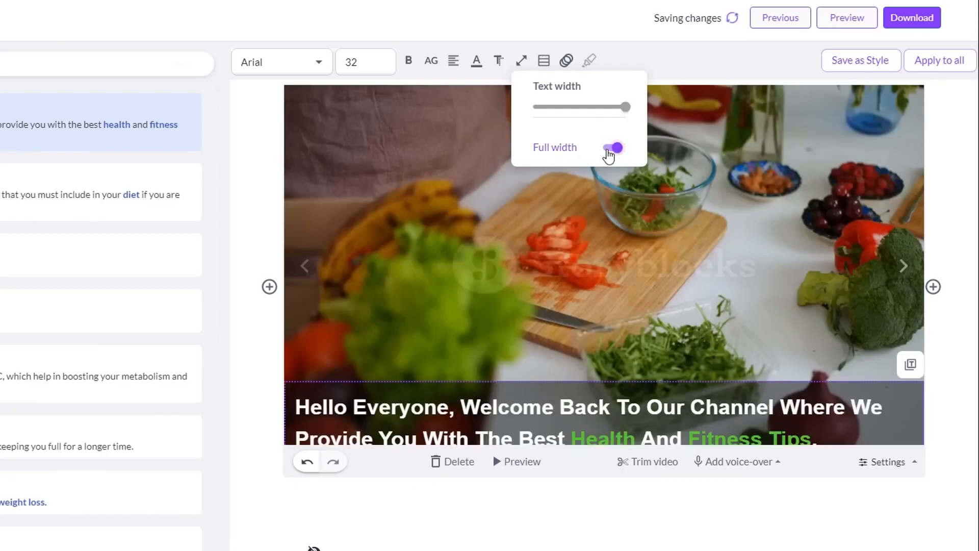
left_click_drag(627, 393, 618, 392)
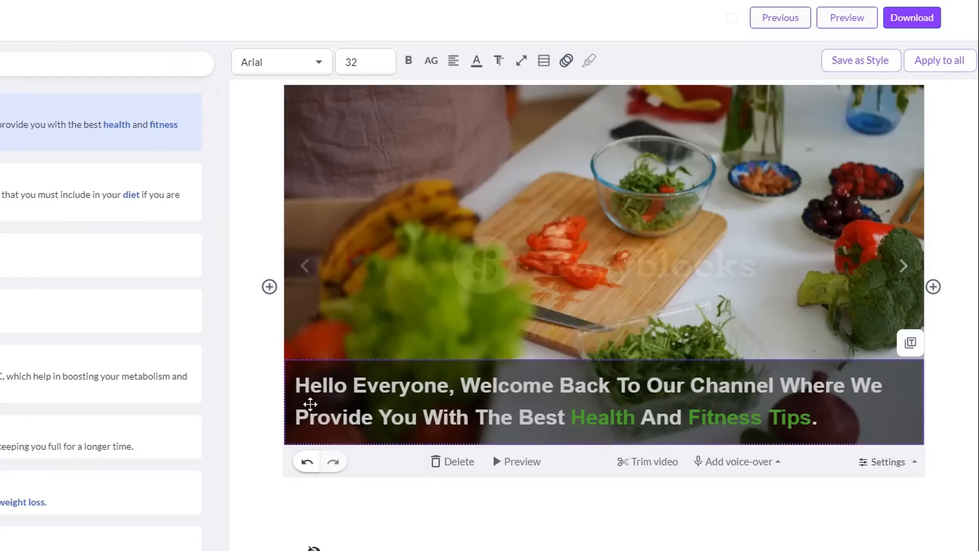
Try the lower-left, upper-right and upper-left preset positions for scene 1's caption, and place it in the center of the frame.
left_click(543, 61)
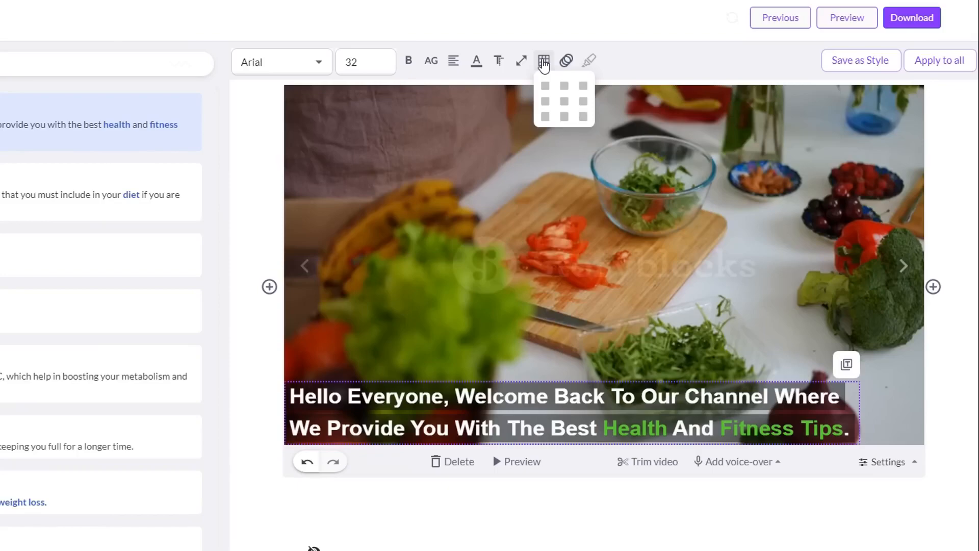
left_click(545, 117)
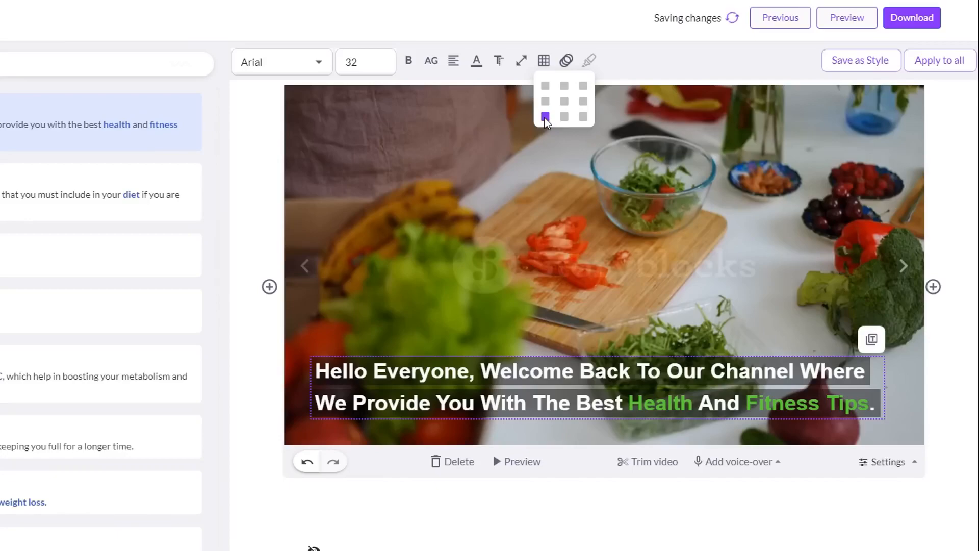
left_click(565, 102)
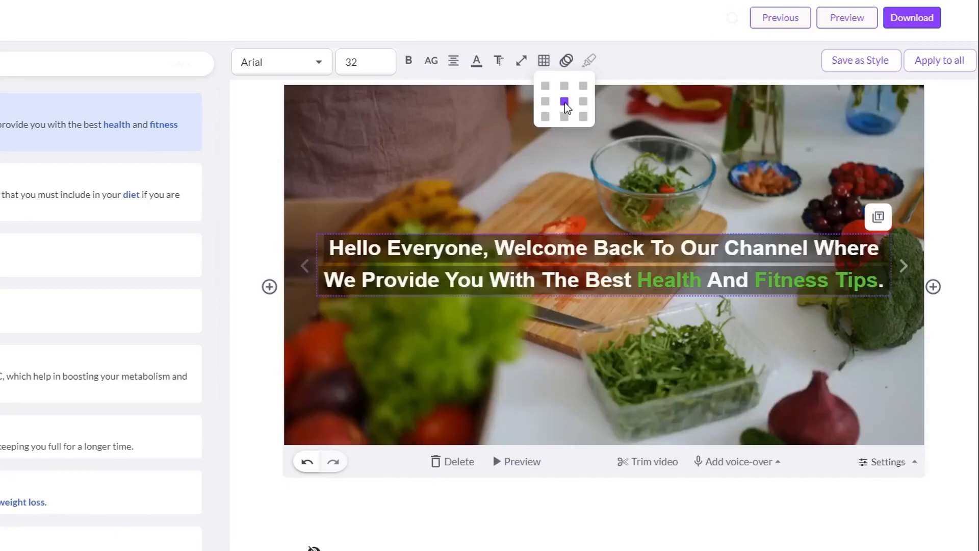
left_click(583, 87)
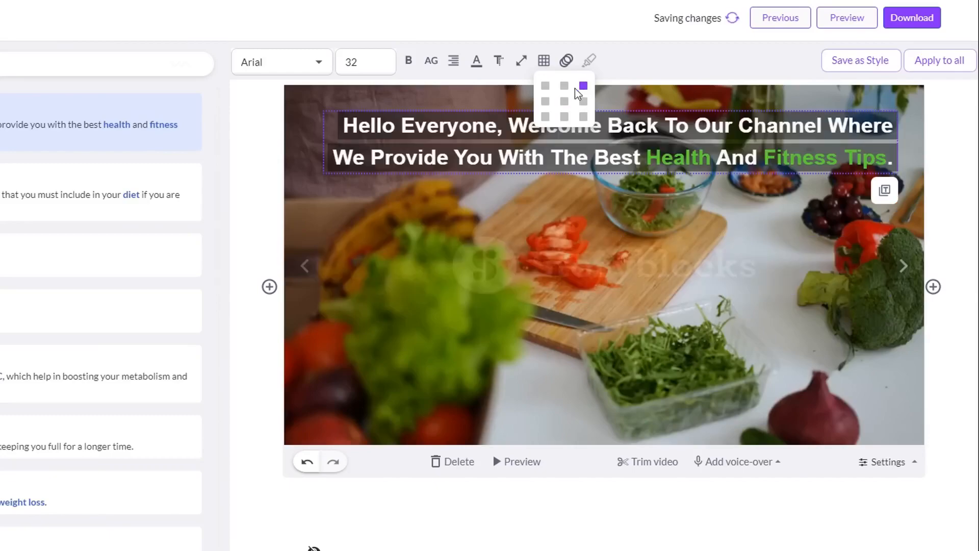
left_click(545, 86)
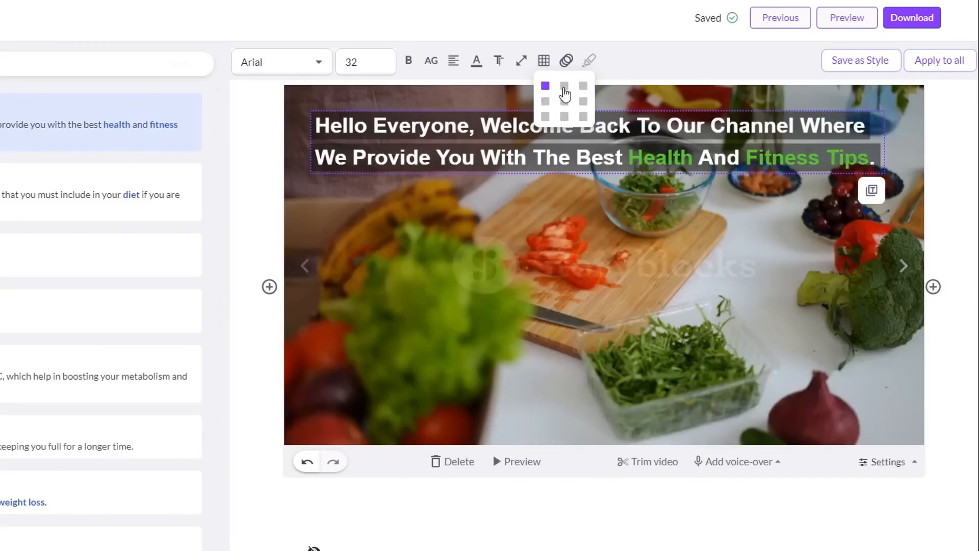
left_click(564, 102)
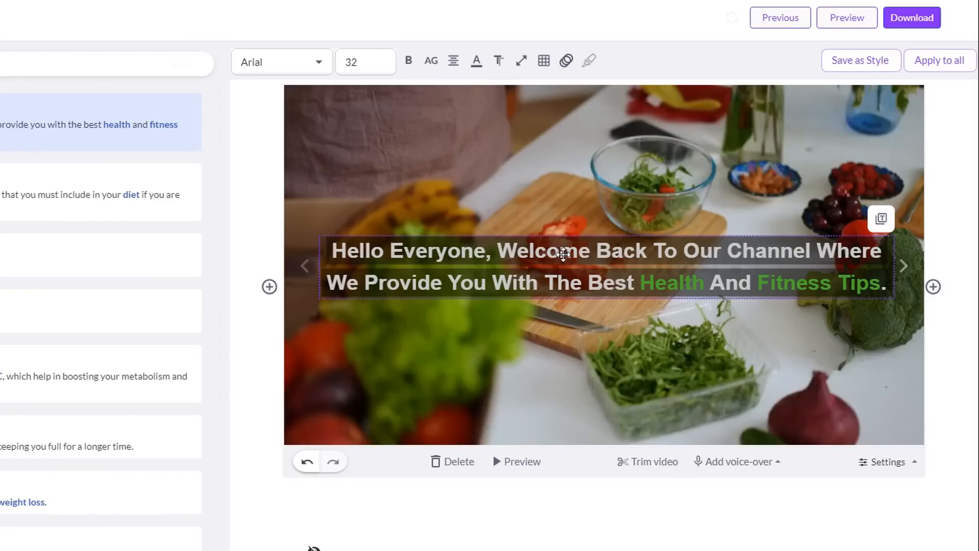
Compare the entry and exit animation settings of scene 1's caption and try Typewriter as its entry animation.
left_click(566, 61)
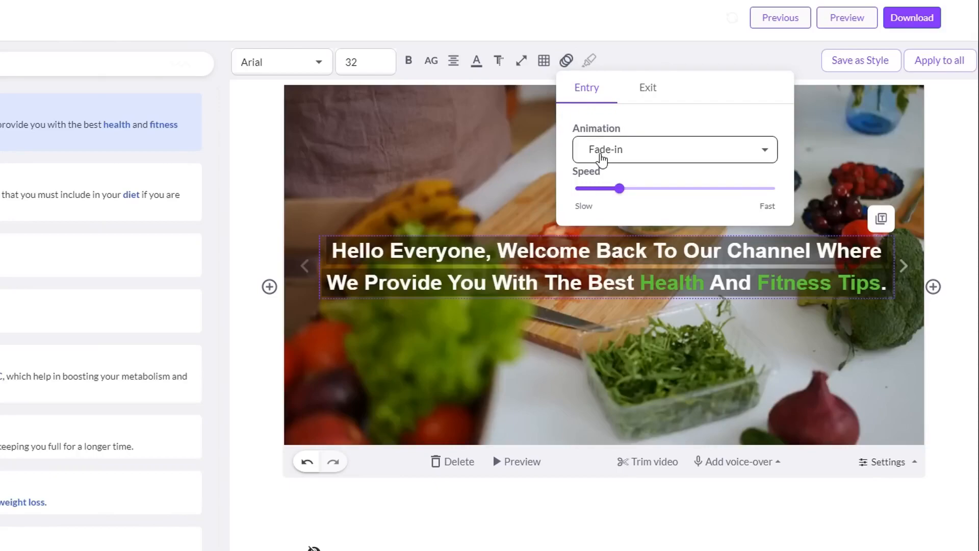
left_click(652, 98)
left_click(595, 97)
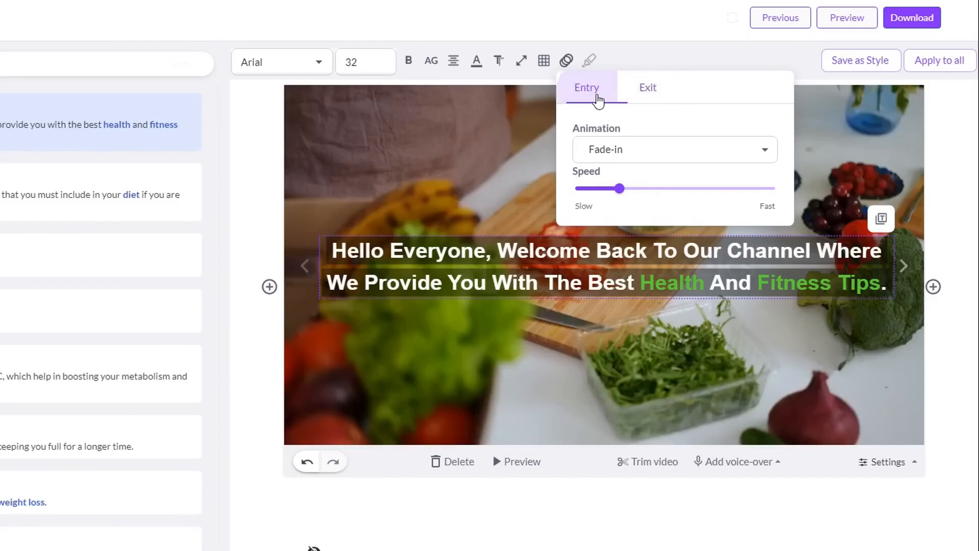
left_click(649, 97)
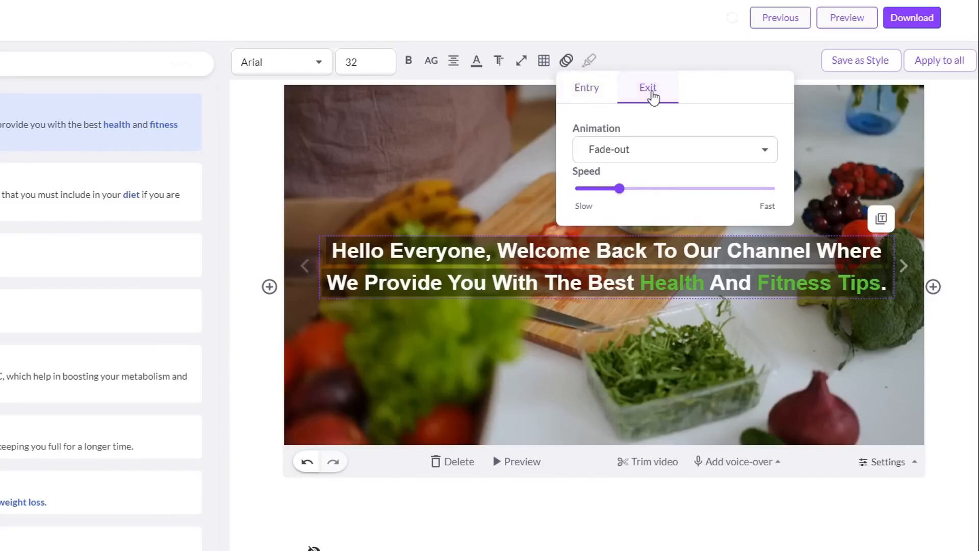
left_click(611, 98)
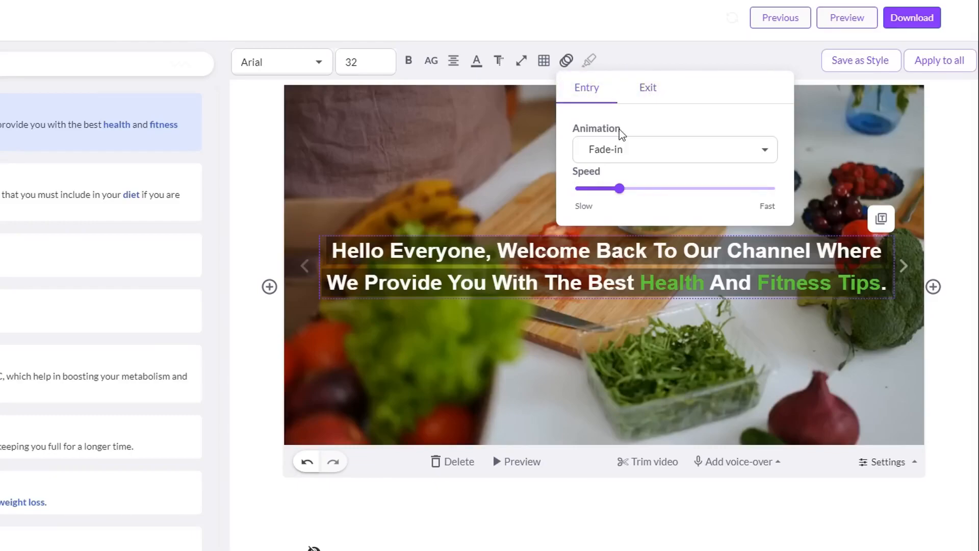
left_click(765, 151)
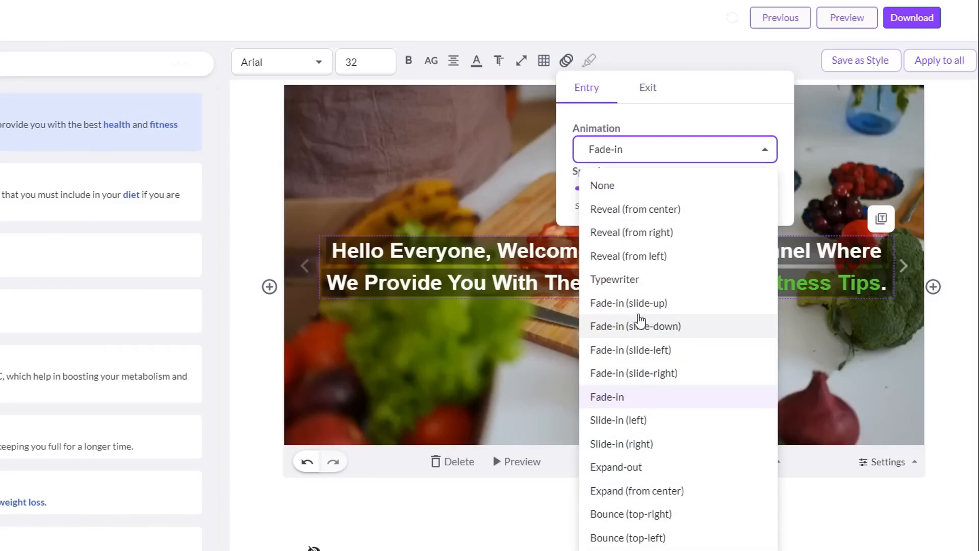
left_click(627, 281)
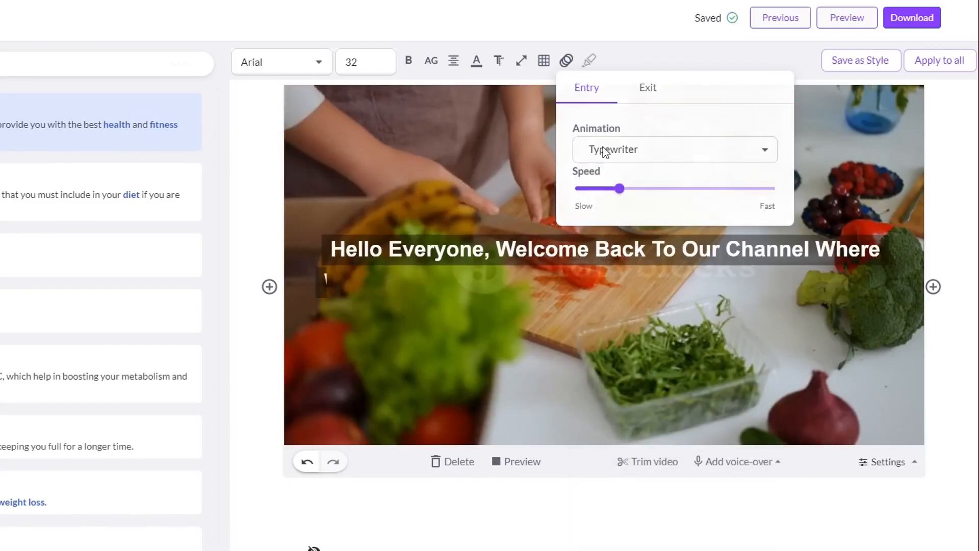
Try a faster speed for the Typewriter entry animation on scene 1's caption and preview the scene.
left_click(567, 62)
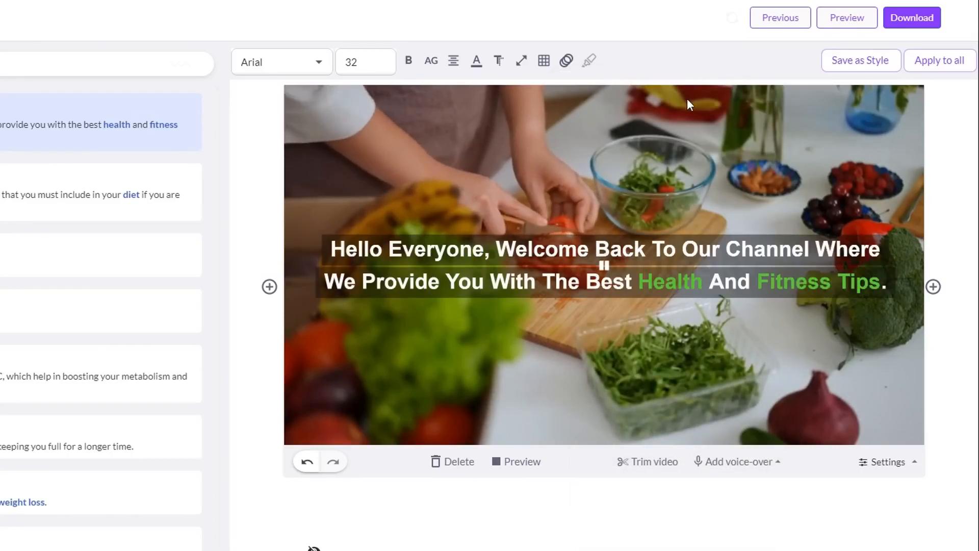
left_click(519, 464)
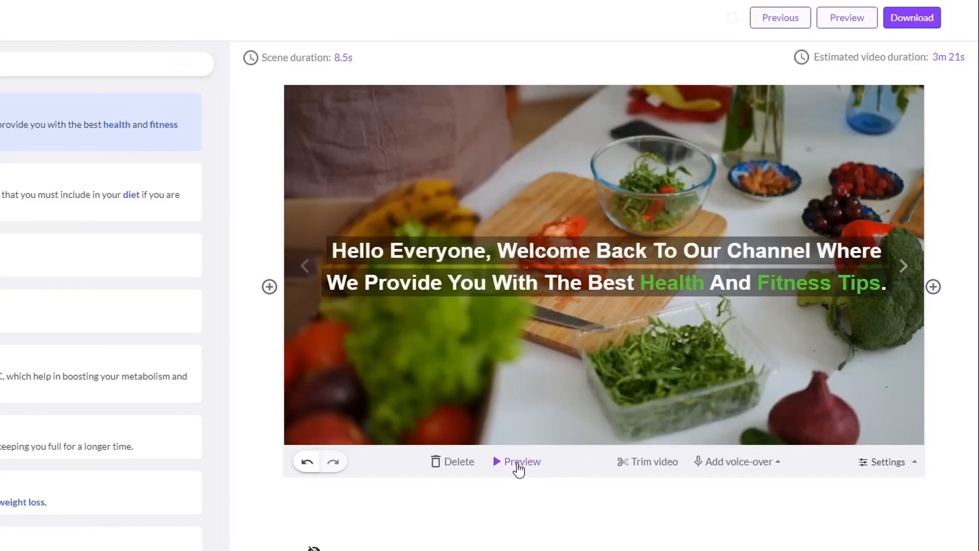
left_click(518, 465)
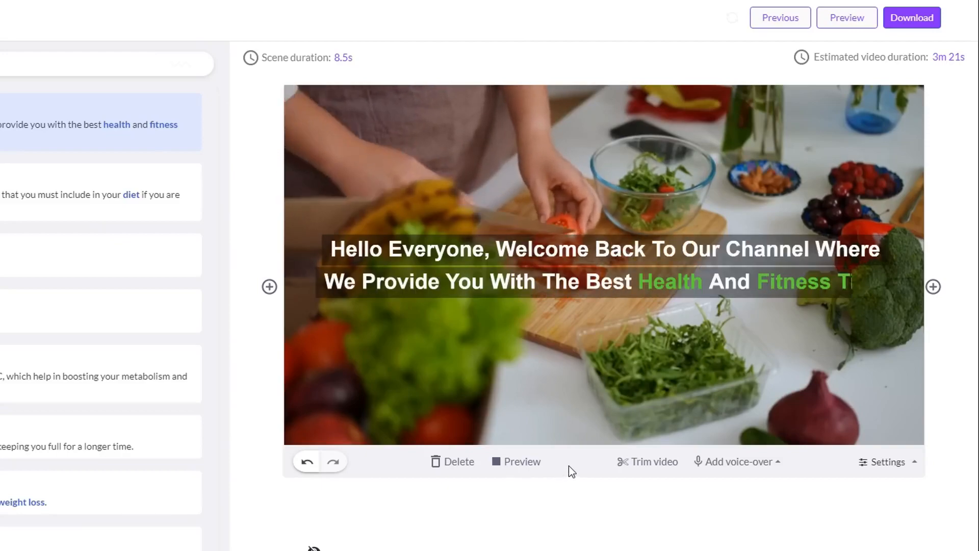
left_click(525, 465)
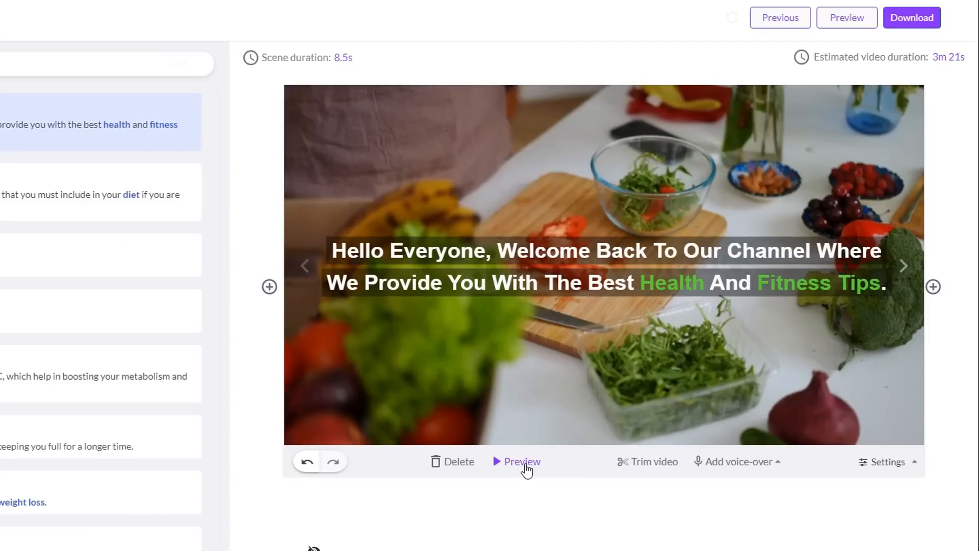
Change the entry animation of scene 1's caption to Slide-in (left).
left_click(582, 288)
left_click(565, 60)
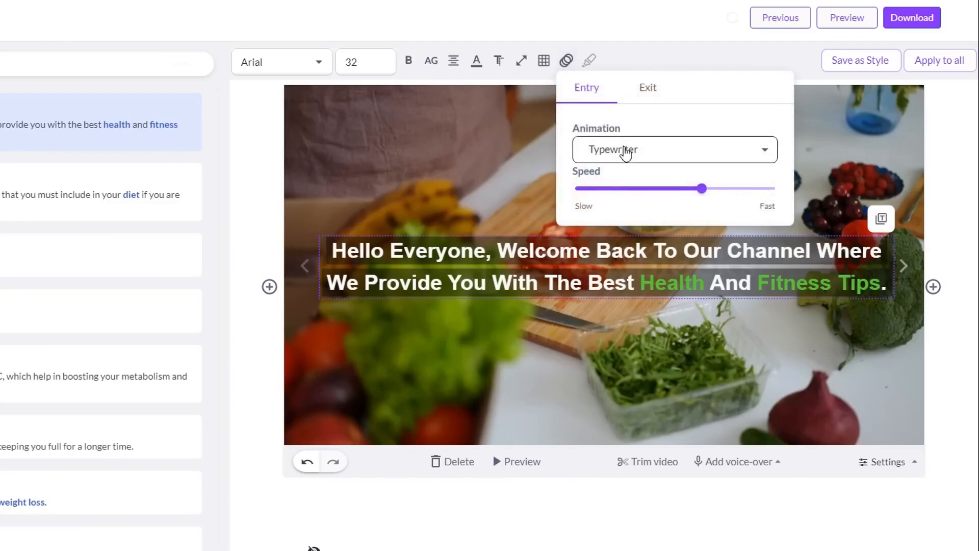
left_click(626, 153)
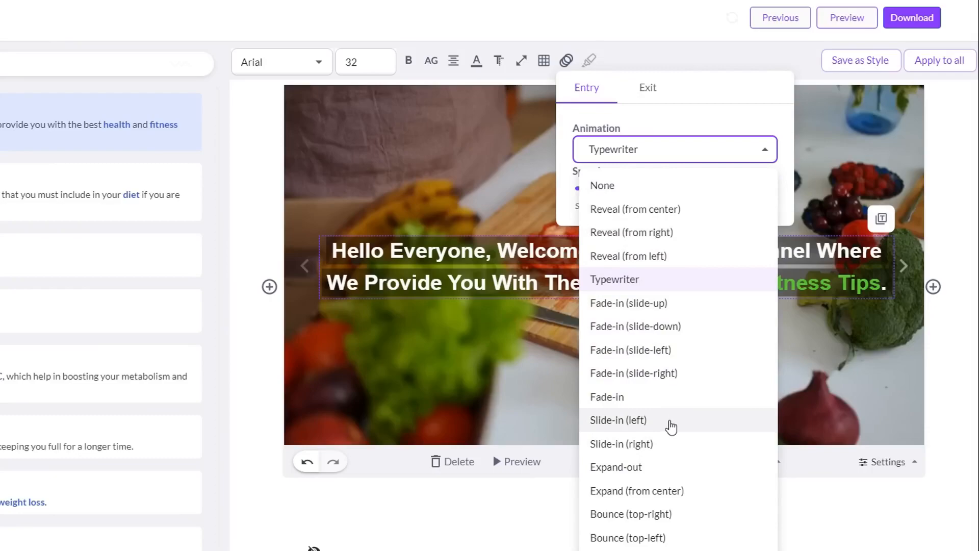
left_click(626, 427)
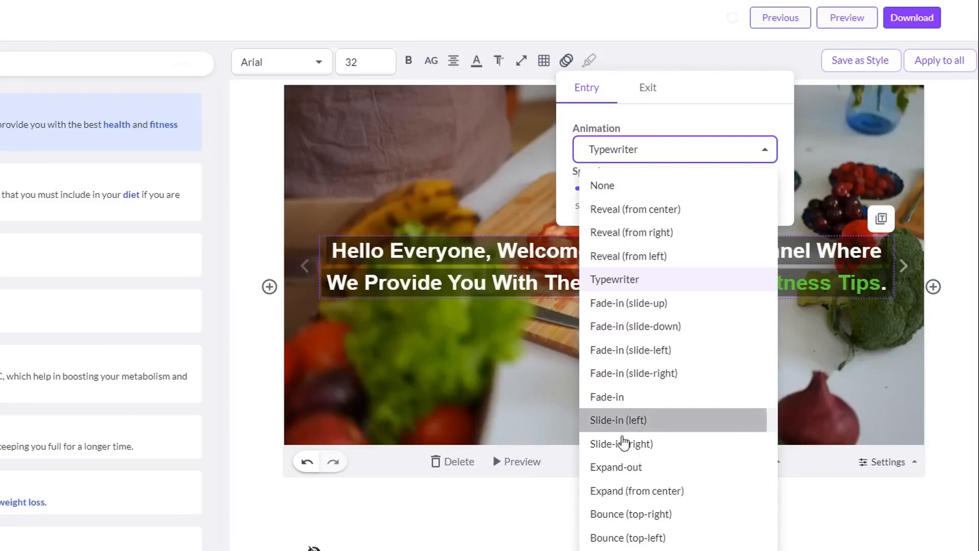
left_click(560, 515)
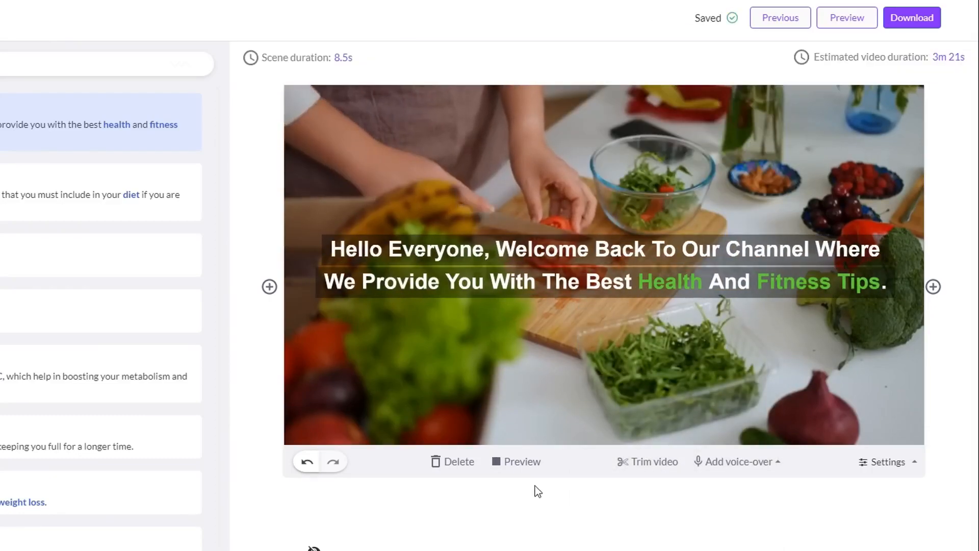
Try slower and faster speeds for the Slide-in (left) entry animation on scene 1's caption and preview the scene.
left_click(566, 254)
left_click(565, 61)
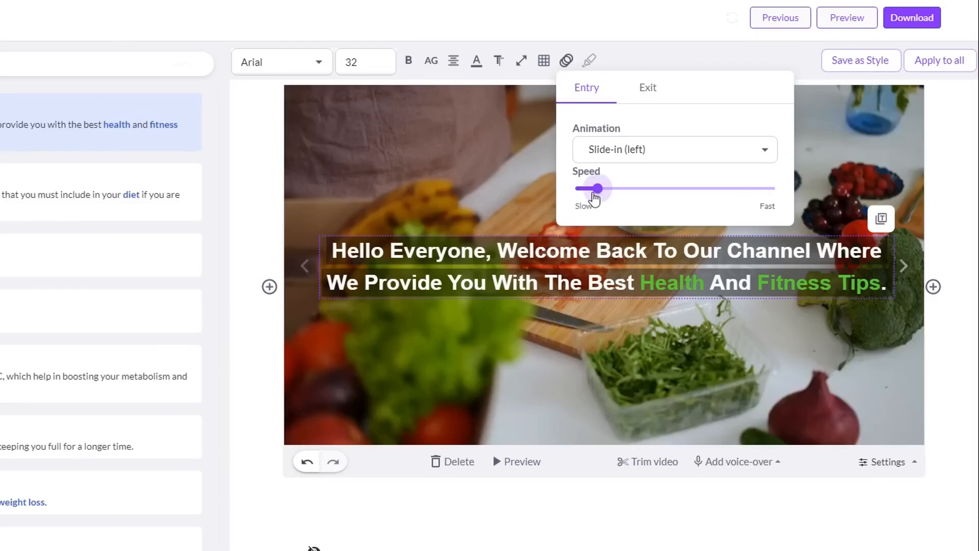
left_click(520, 461)
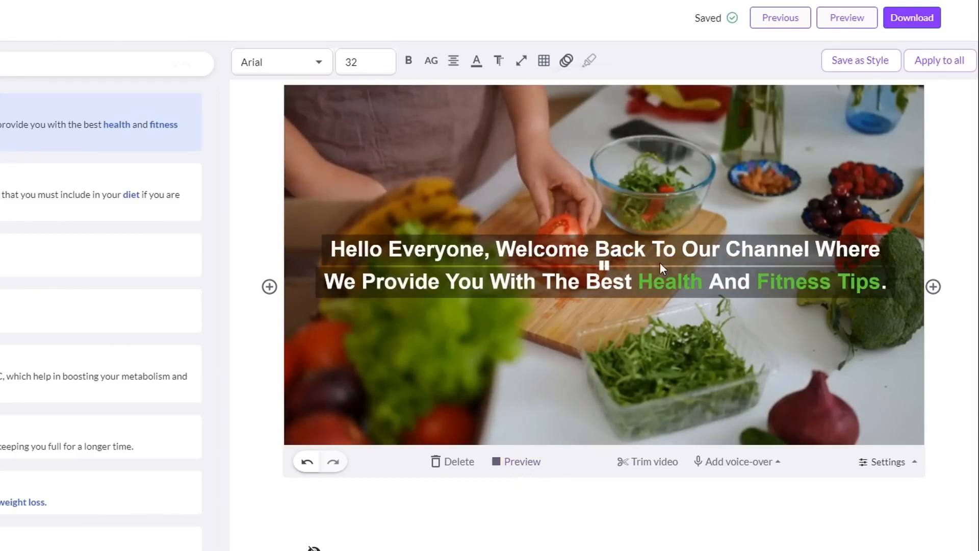
left_click(566, 61)
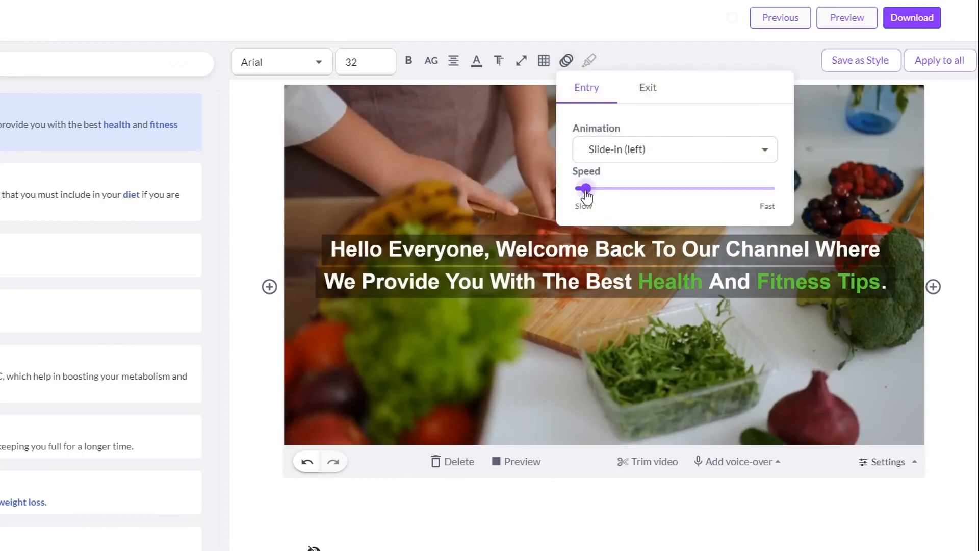
left_click_drag(586, 194, 765, 202)
left_click(573, 465)
left_click(577, 465)
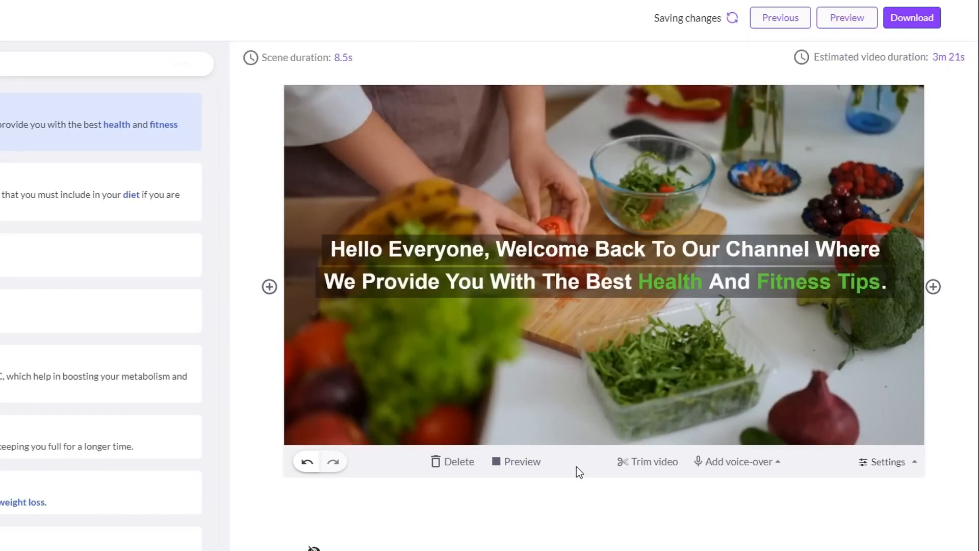
left_click(516, 463)
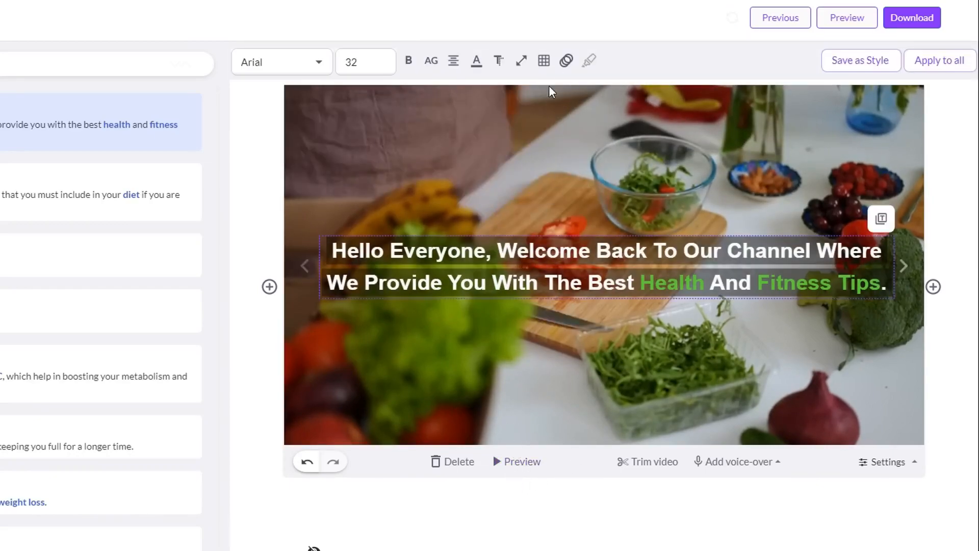
Set the entry animation of scene 1's caption to Typewriter and raise its speed toward Fast.
left_click(566, 61)
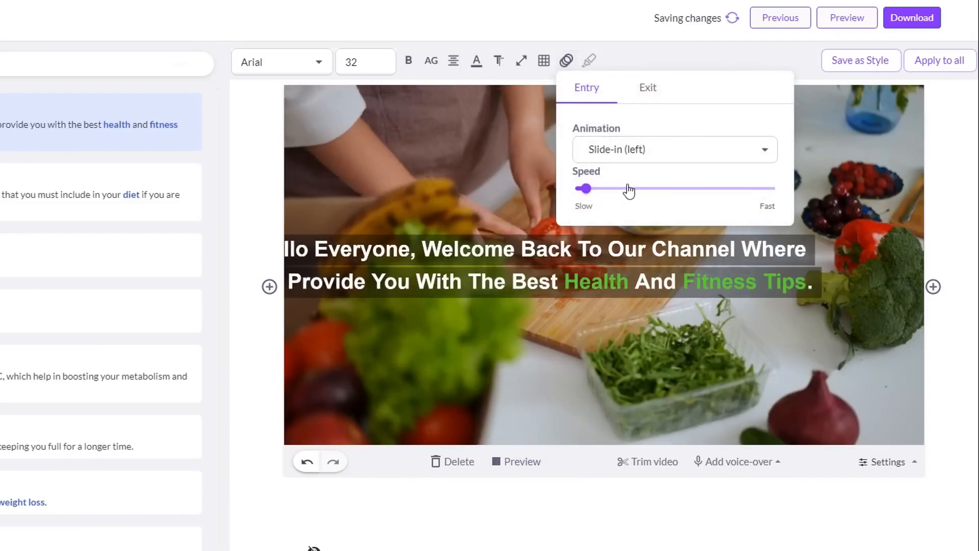
left_click(627, 156)
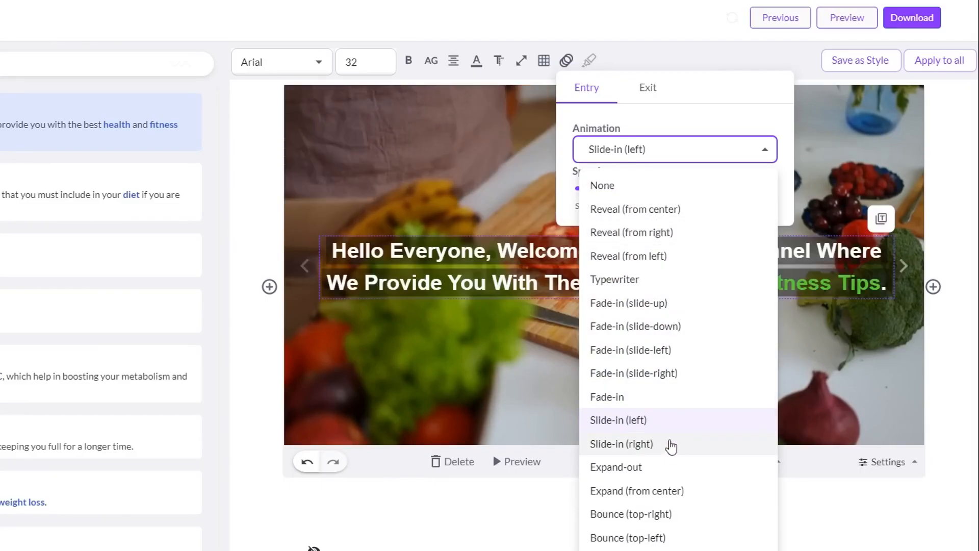
left_click(626, 280)
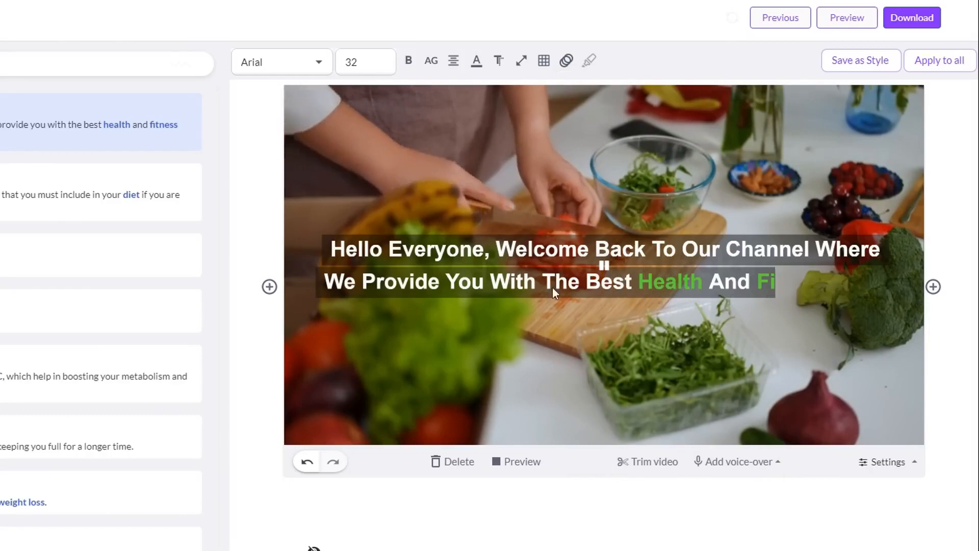
left_click(566, 60)
left_click(686, 188)
left_click_drag(686, 188, 734, 189)
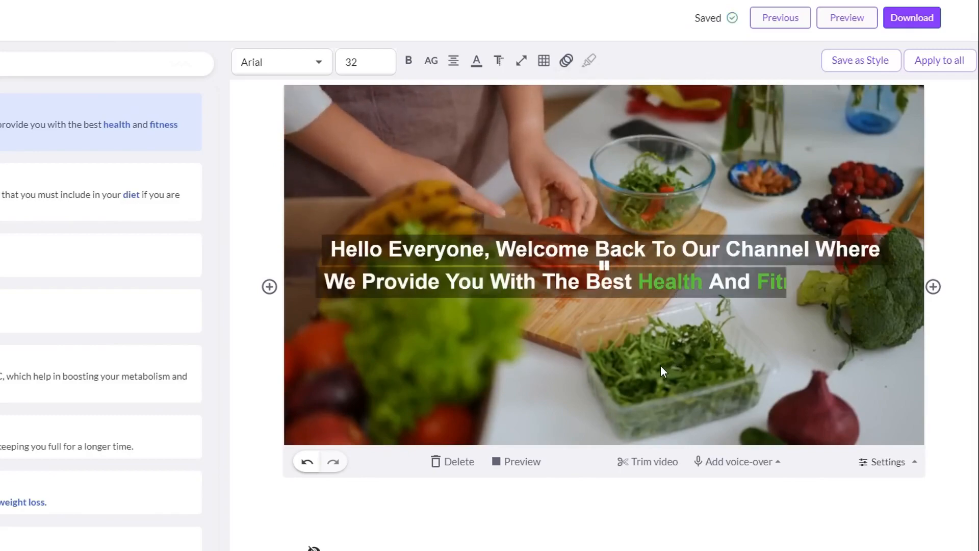
Choose Fade-out as the exit animation of scene 1's caption with a faster speed, and preview the scene.
left_click(566, 60)
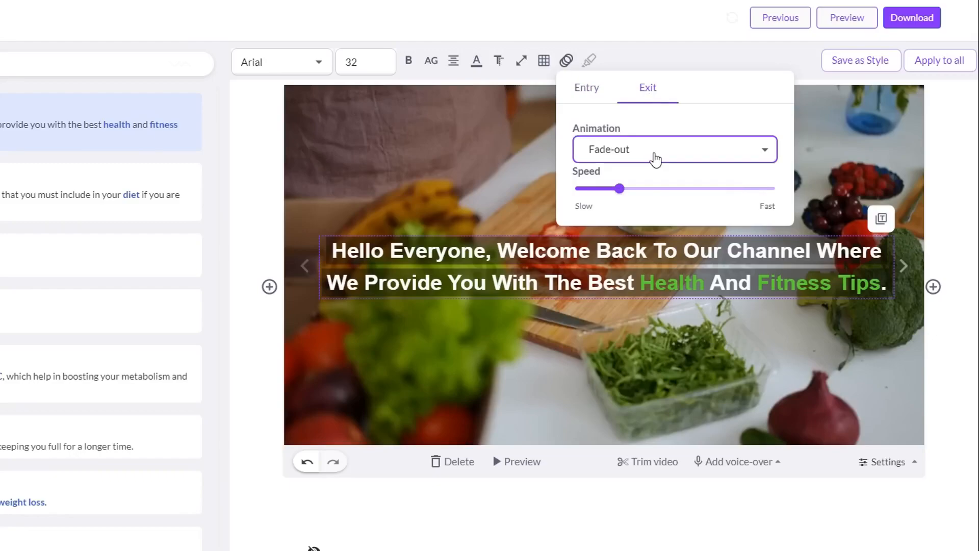
left_click(655, 159)
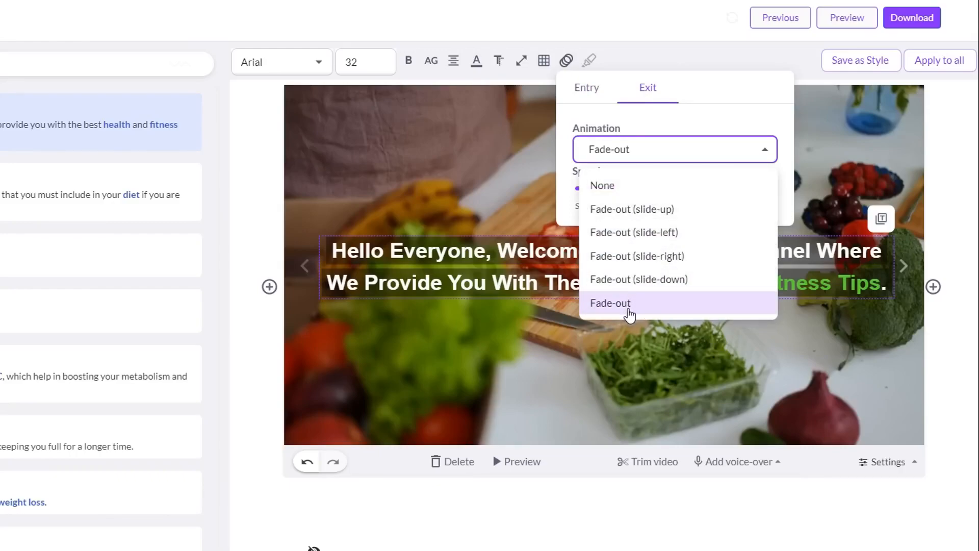
left_click(640, 305)
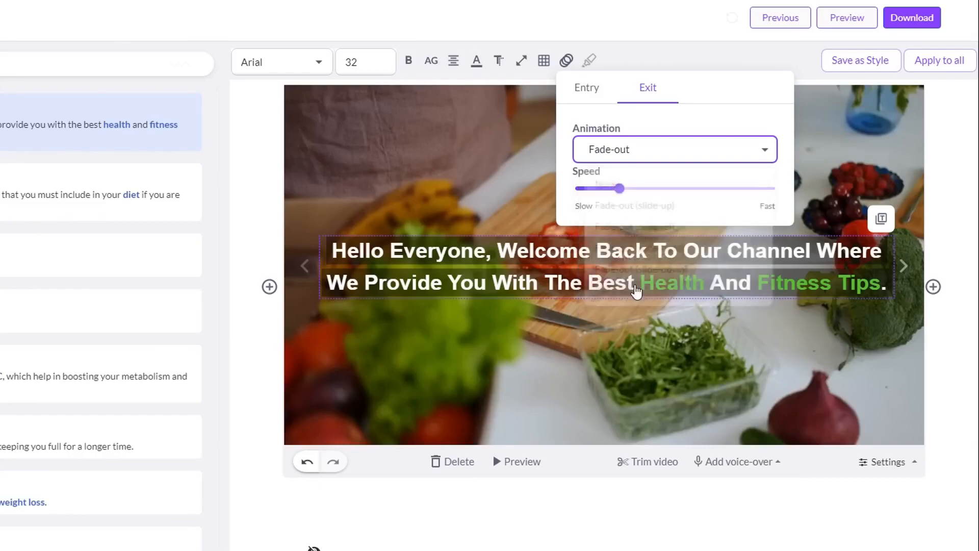
left_click(678, 53)
left_click(524, 473)
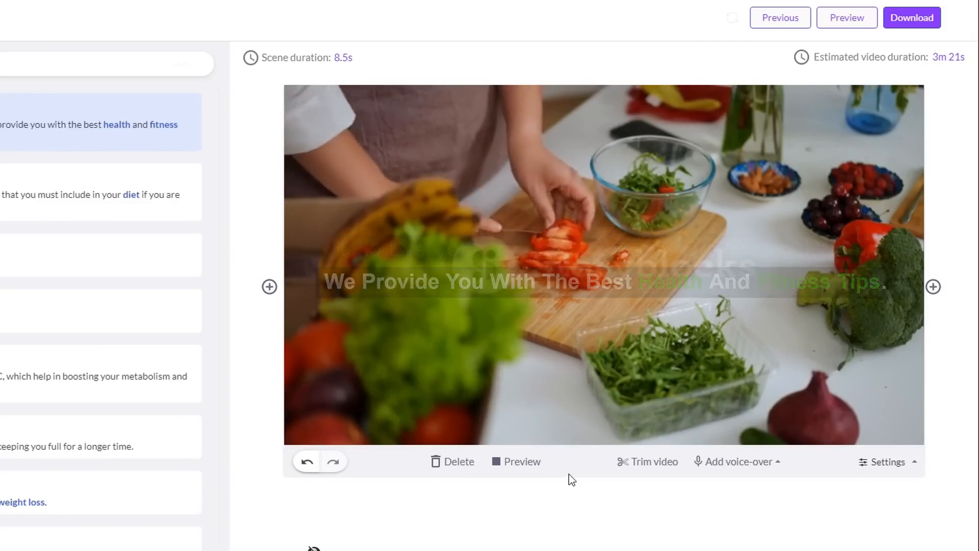
left_click(534, 468)
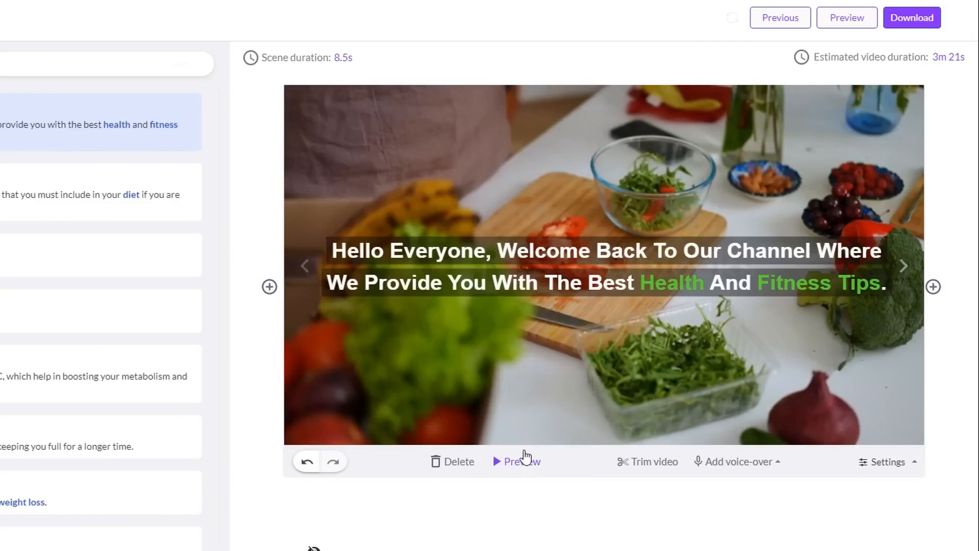
Review the exit and entry animation settings of scene 1's caption and close them.
left_click(568, 266)
left_click(566, 62)
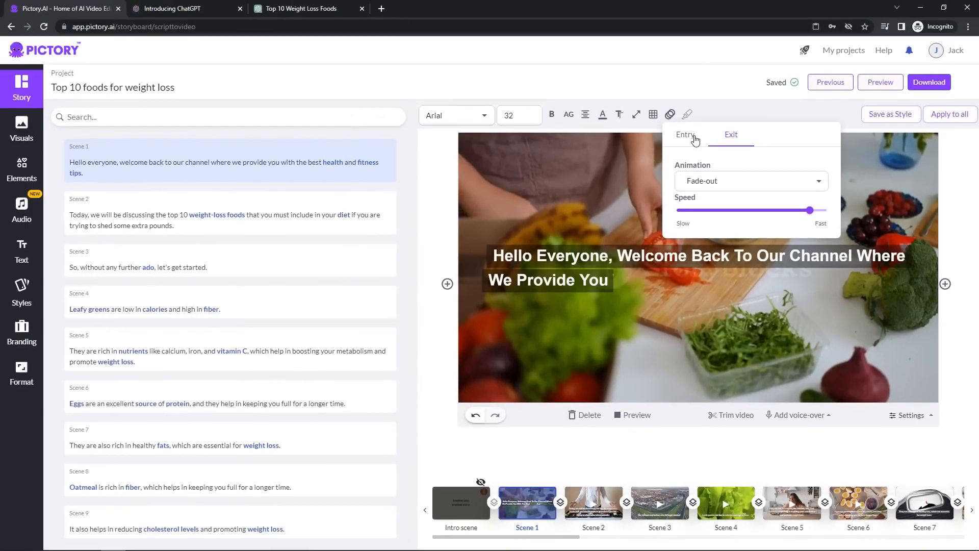
left_click(685, 135)
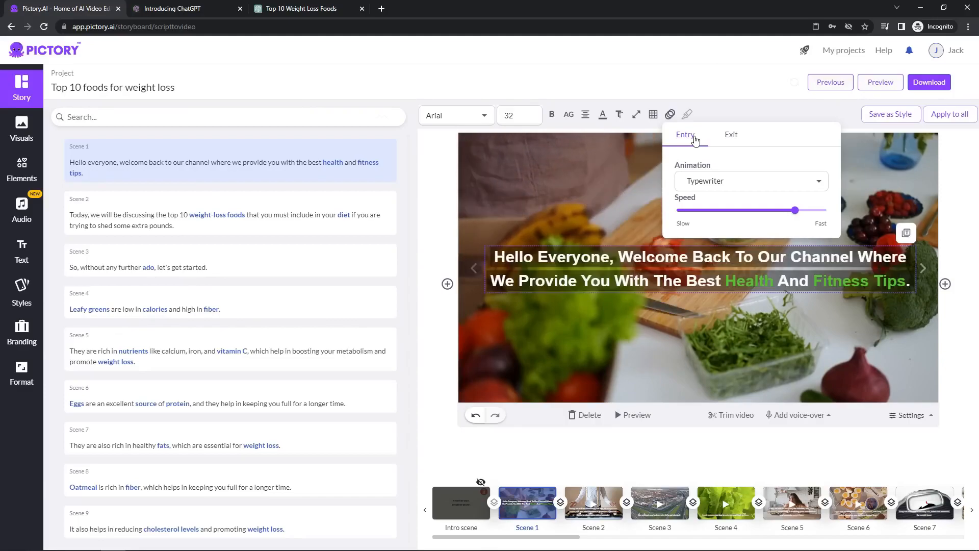
left_click(748, 119)
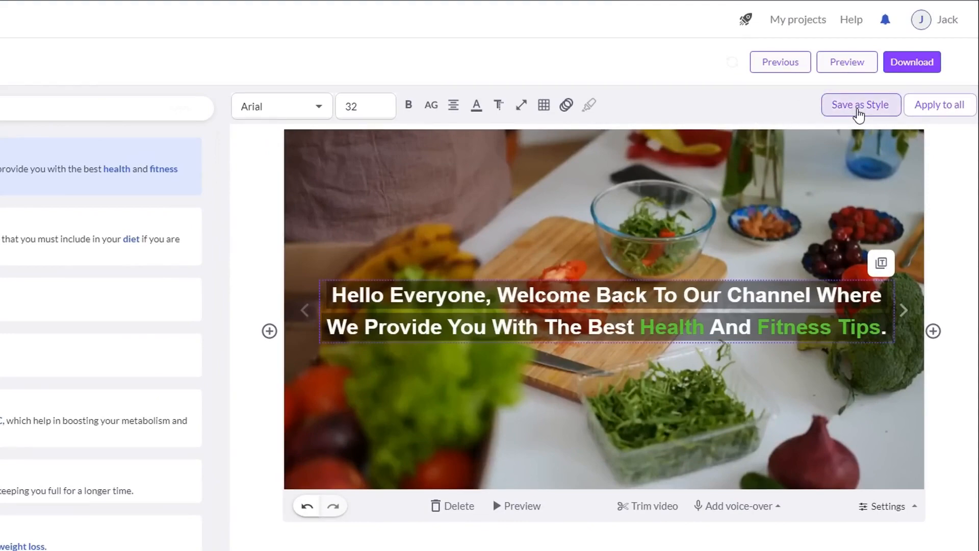
Save the formatting of scene 1's caption as a new style named Style 1 and reselect the caption.
left_click(860, 115)
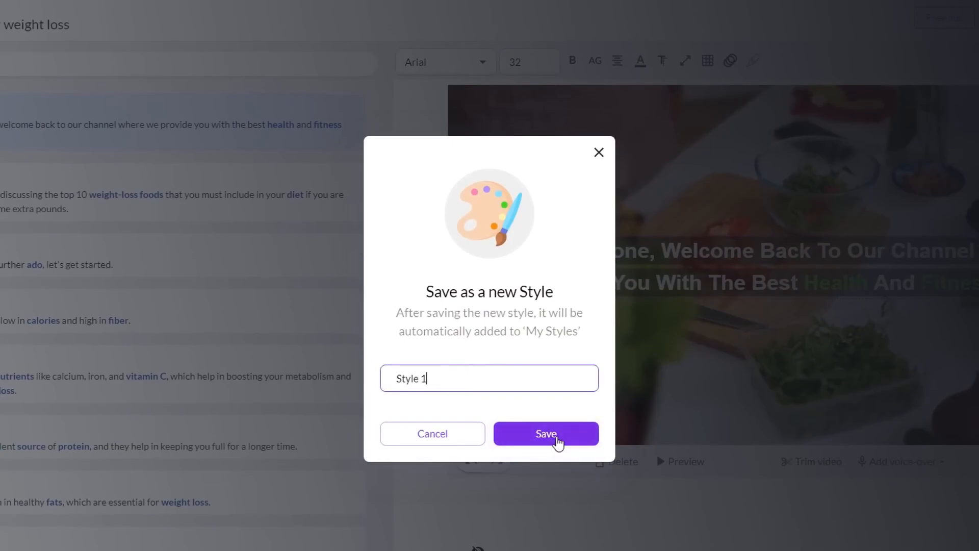
left_click(558, 437)
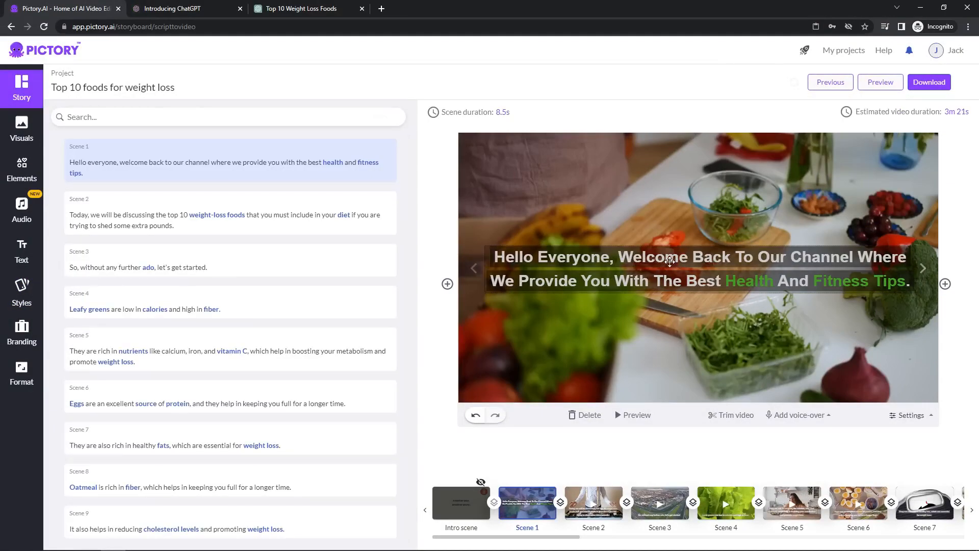
left_click(670, 261)
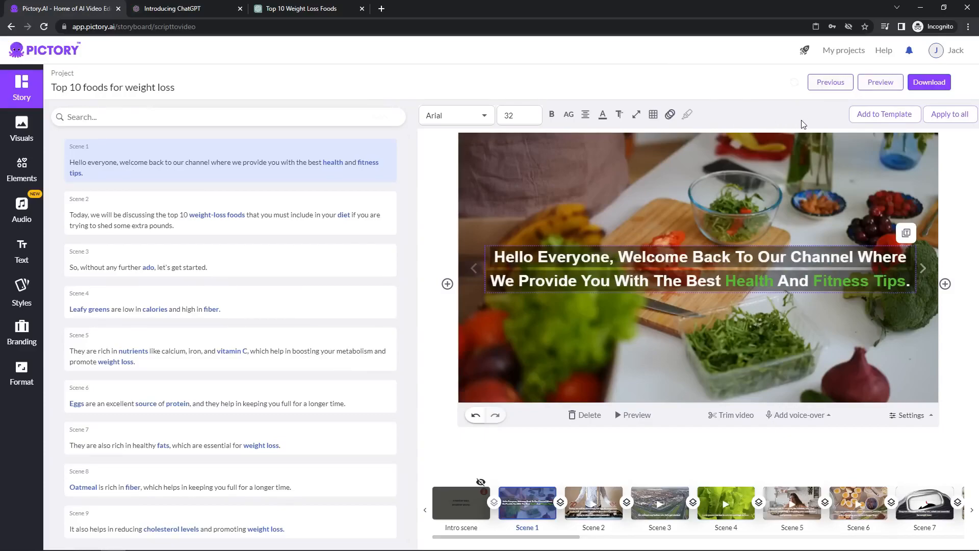
Apply the saved Style 1 from My styles to scene 2's caption and preview the scene.
left_click(104, 207)
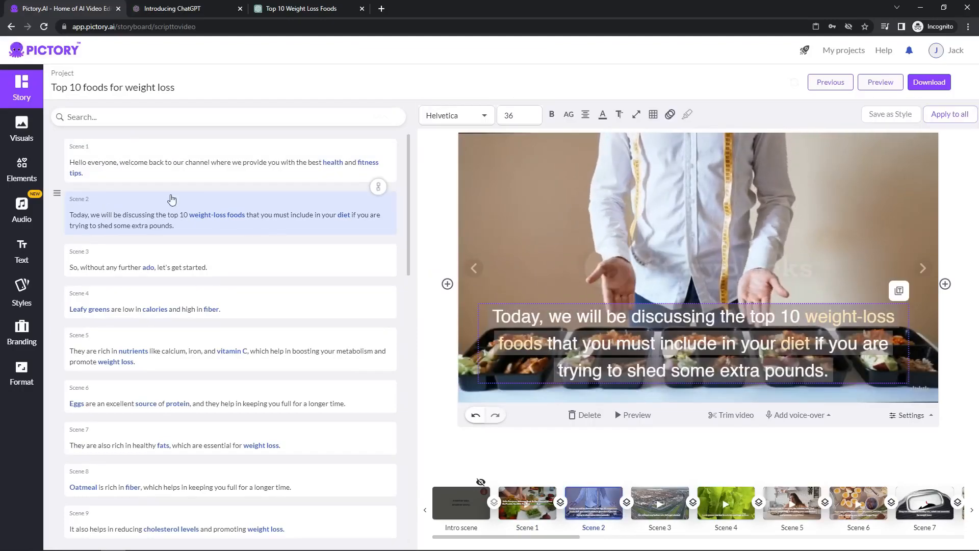
left_click(22, 292)
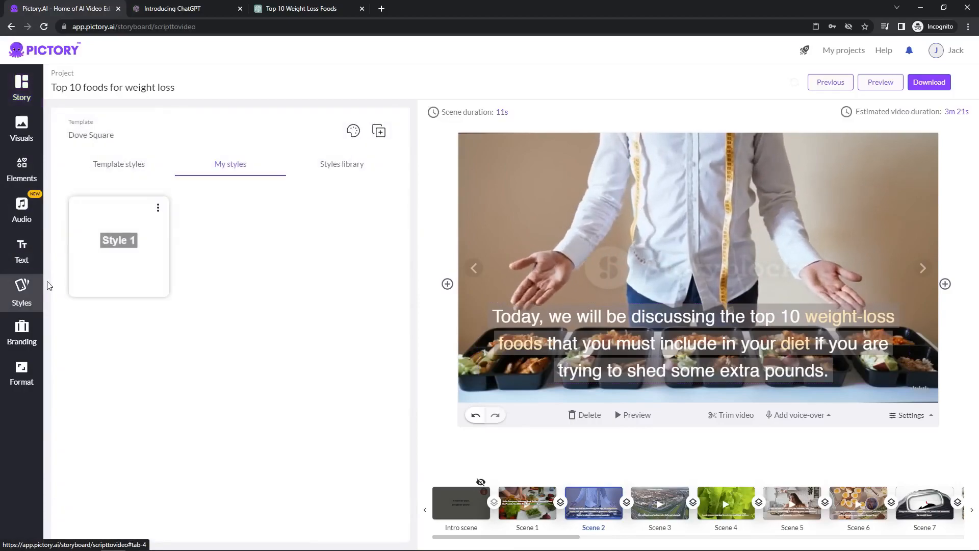
left_click(129, 242)
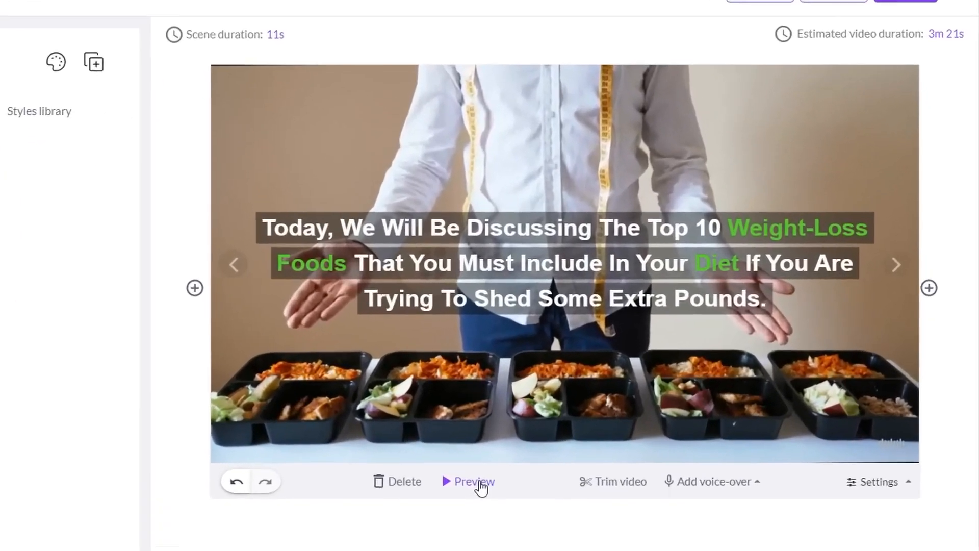
left_click(641, 418)
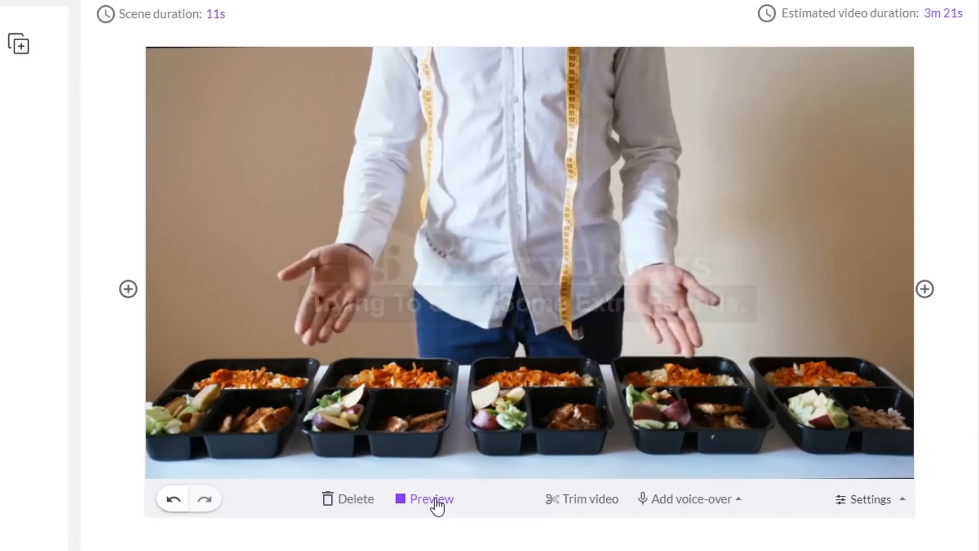
left_click(432, 499)
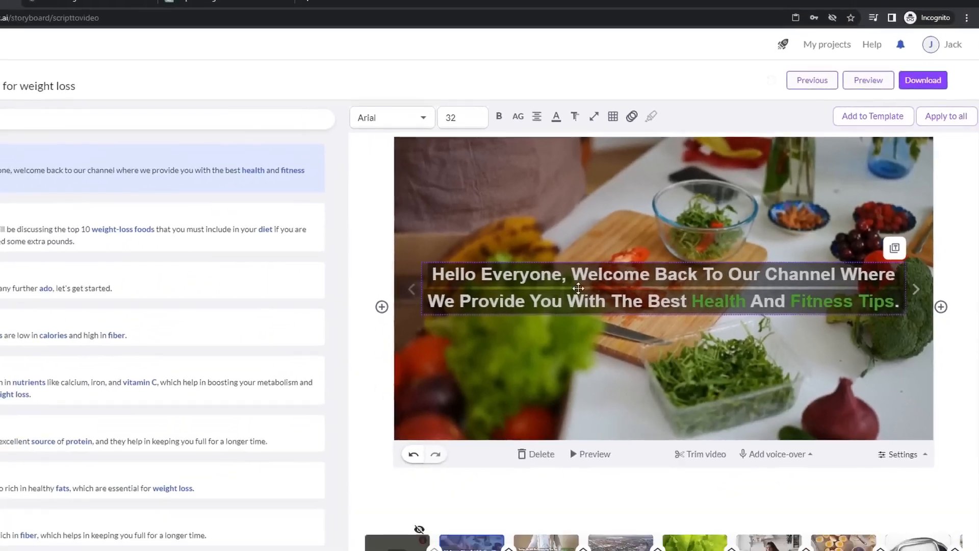
Apply the style of scene 1's caption to all scenes.
scroll(284, 268, "down", 10)
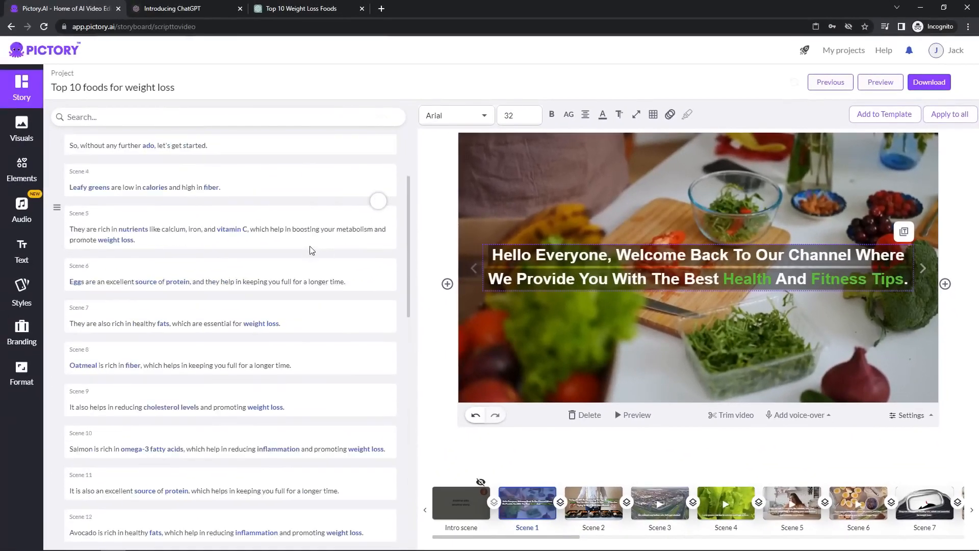
left_click(673, 265)
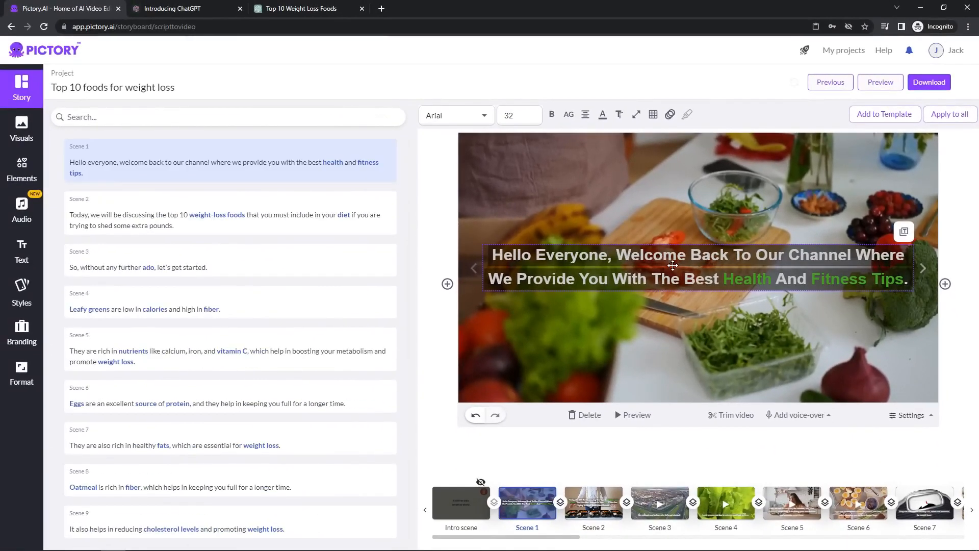
left_click(702, 266)
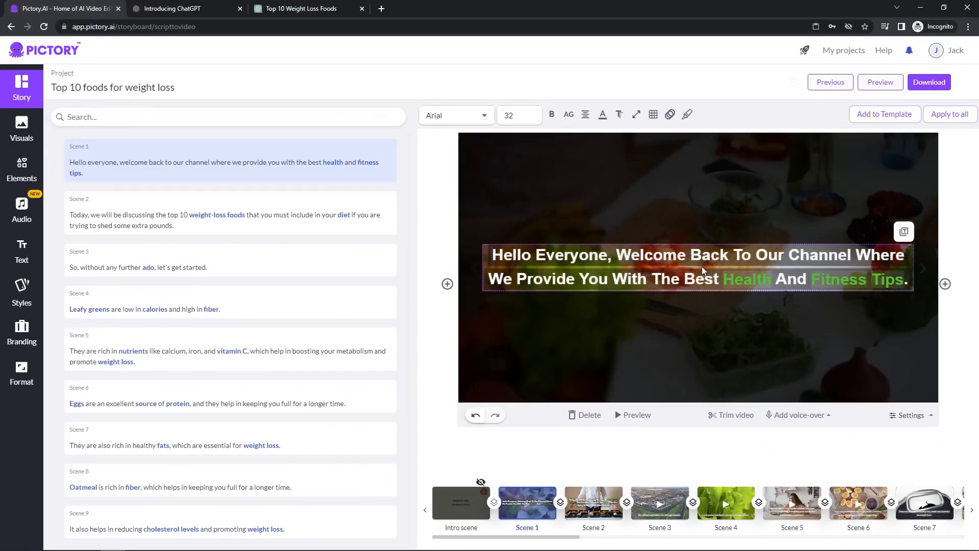
left_click(950, 118)
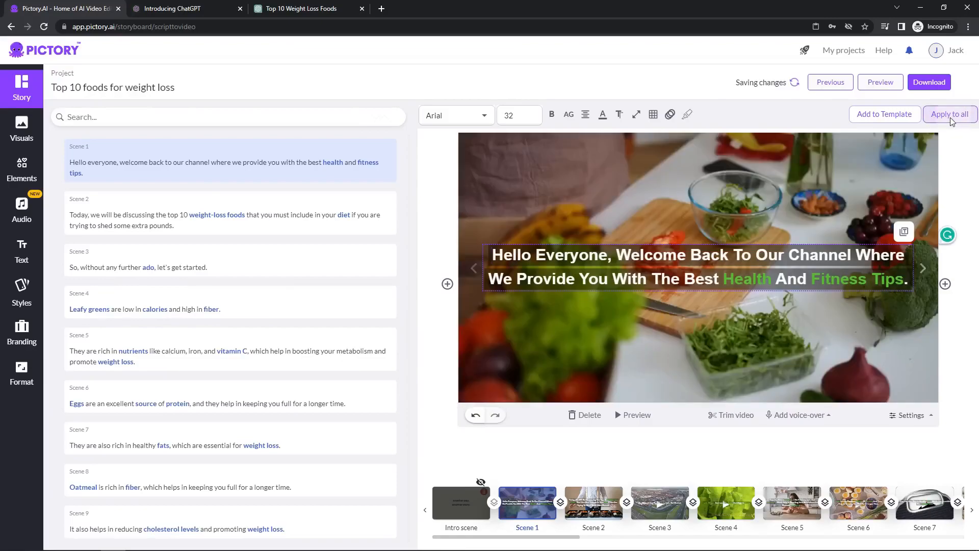
Preview scene 9 to check its caption style and animation.
scroll(192, 321, "down", 4)
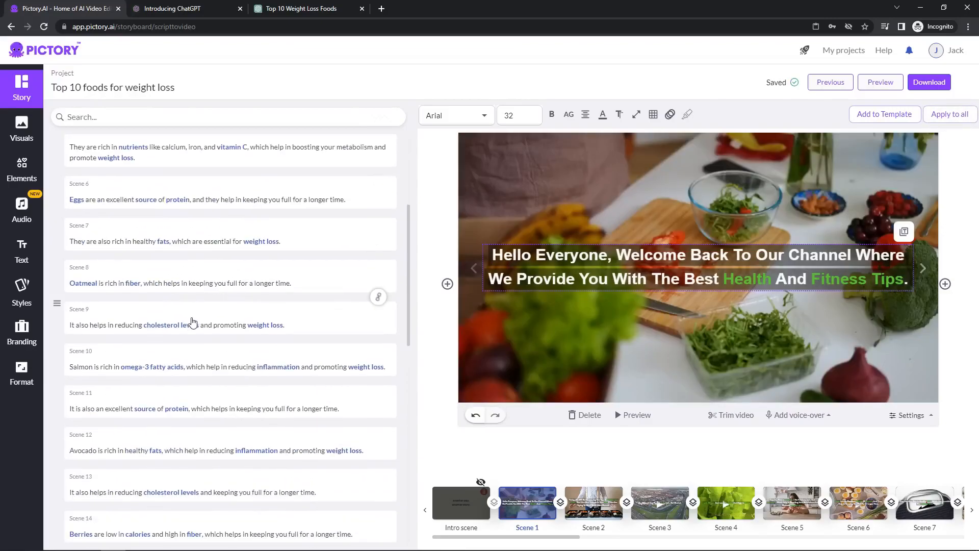
left_click(193, 321)
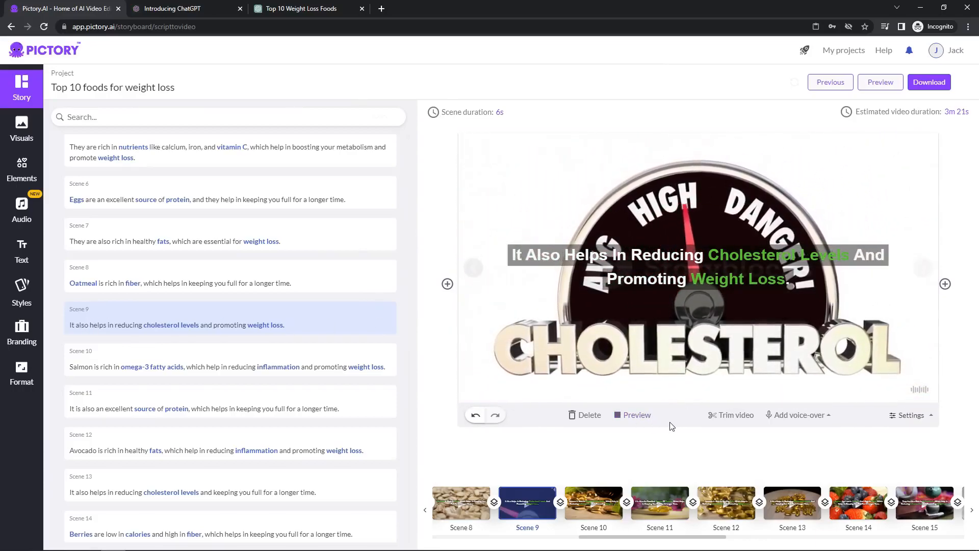
left_click(641, 418)
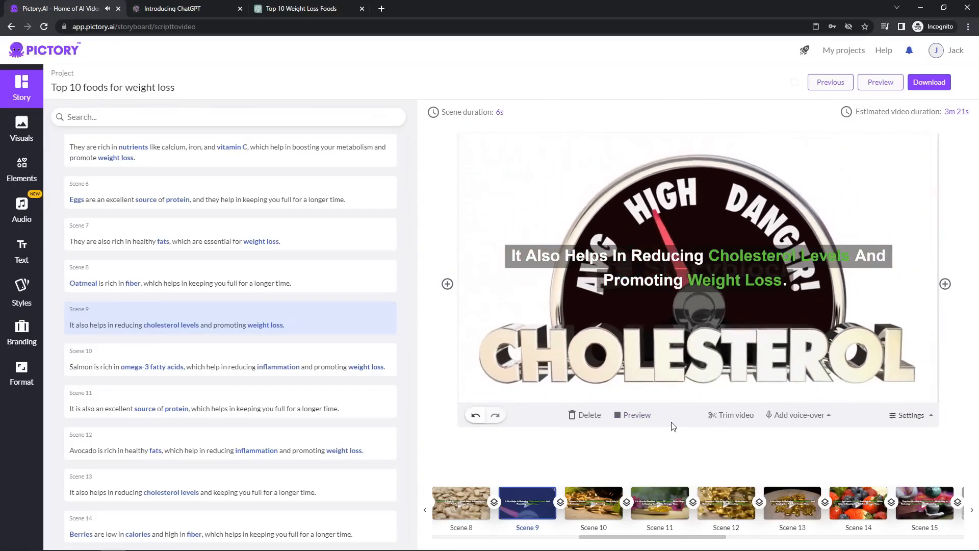
left_click(638, 417)
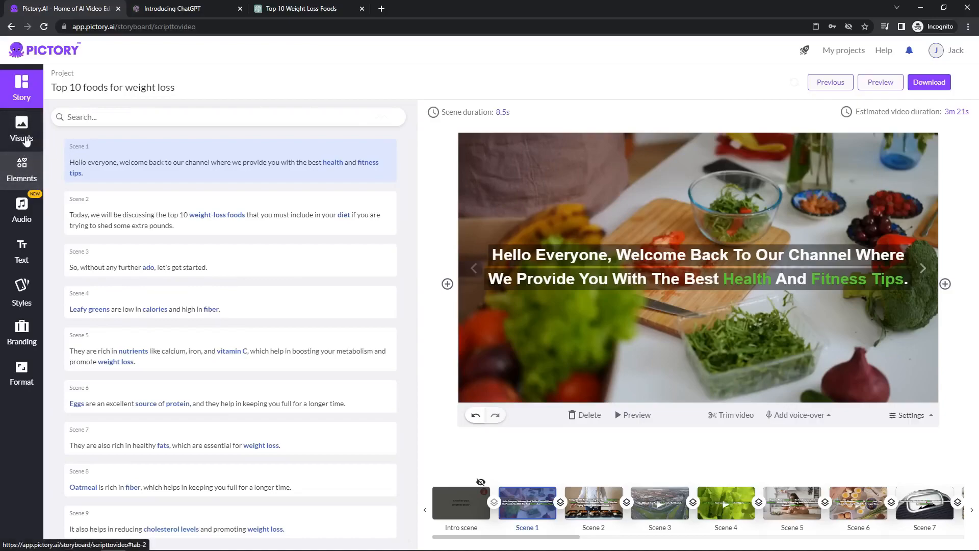
Look through the sticker and GIF libraries available as scene elements.
left_click(24, 104)
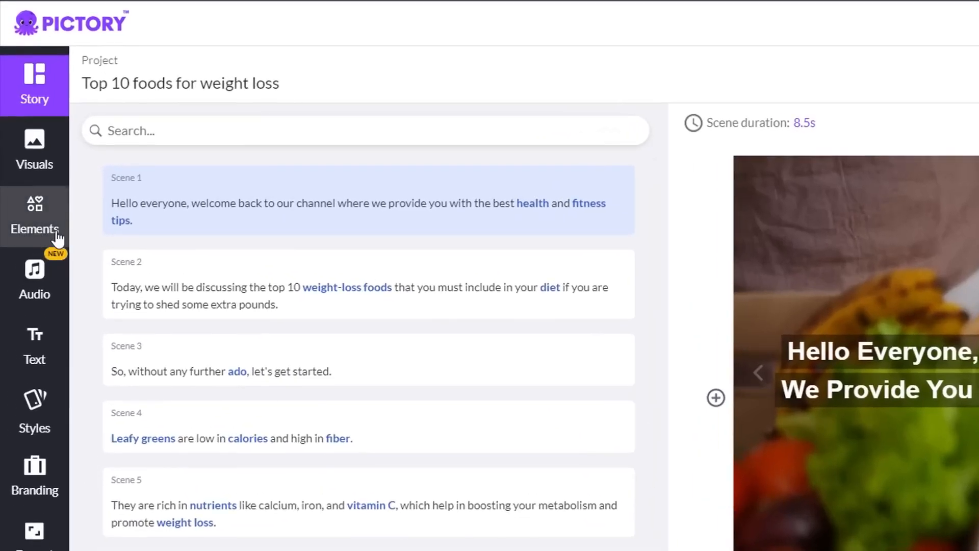
left_click(56, 236)
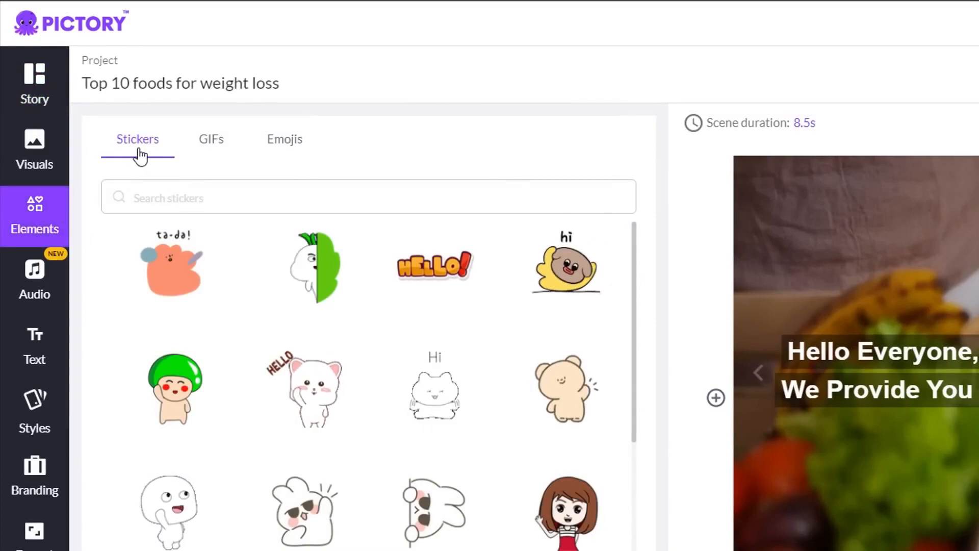
left_click(206, 151)
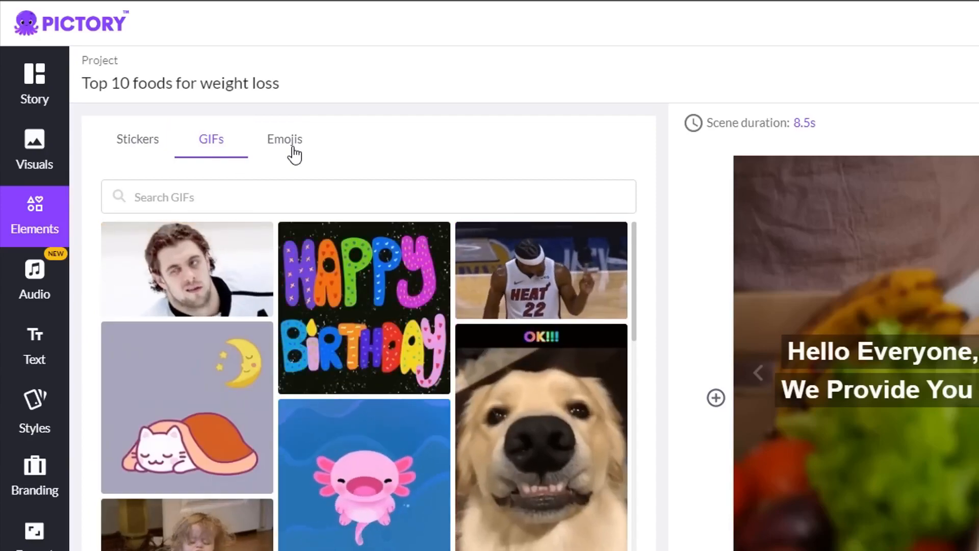
Search the emojis for "food", add the carrot to scene 1, then move it toward the scene's upper area and resize it.
left_click(294, 149)
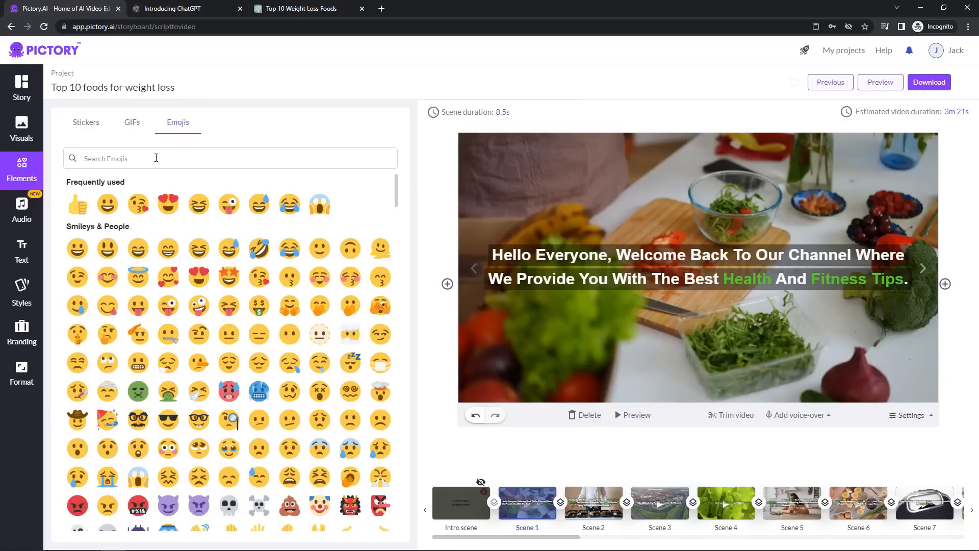
type("food")
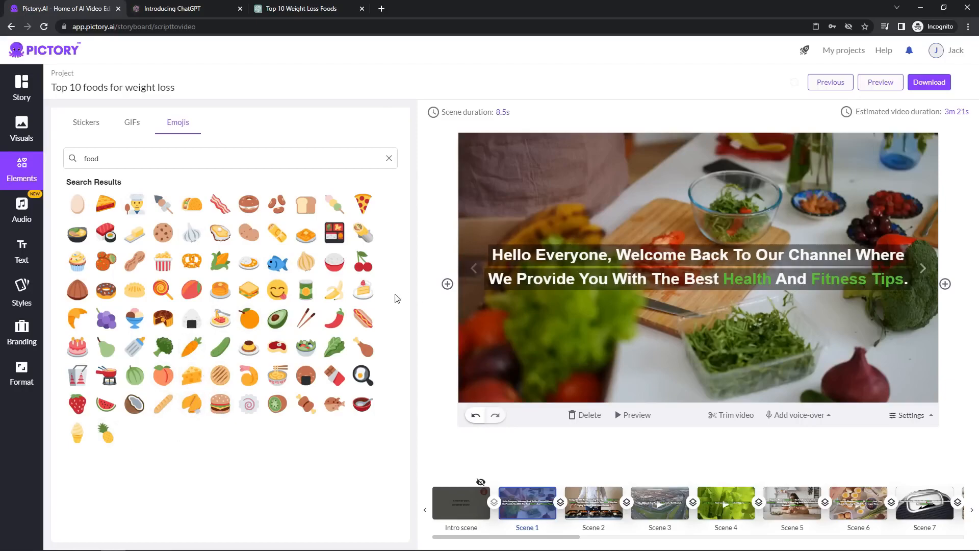
left_click(193, 351)
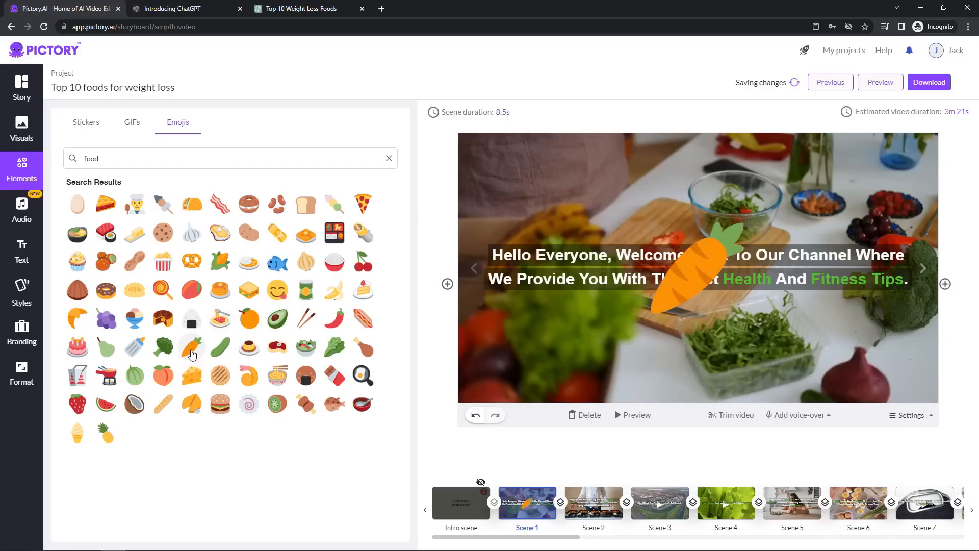
left_click_drag(686, 279, 596, 203)
left_click_drag(643, 235, 622, 190)
Add the giraffe GIF to scene 1 and reposition it near the left side of the picture.
left_click(132, 122)
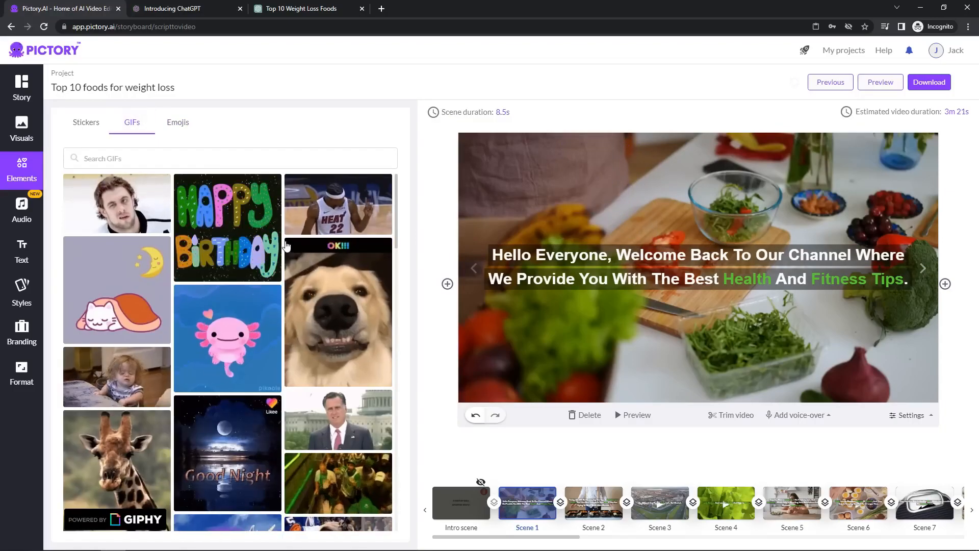
scroll(159, 223, "down", 3)
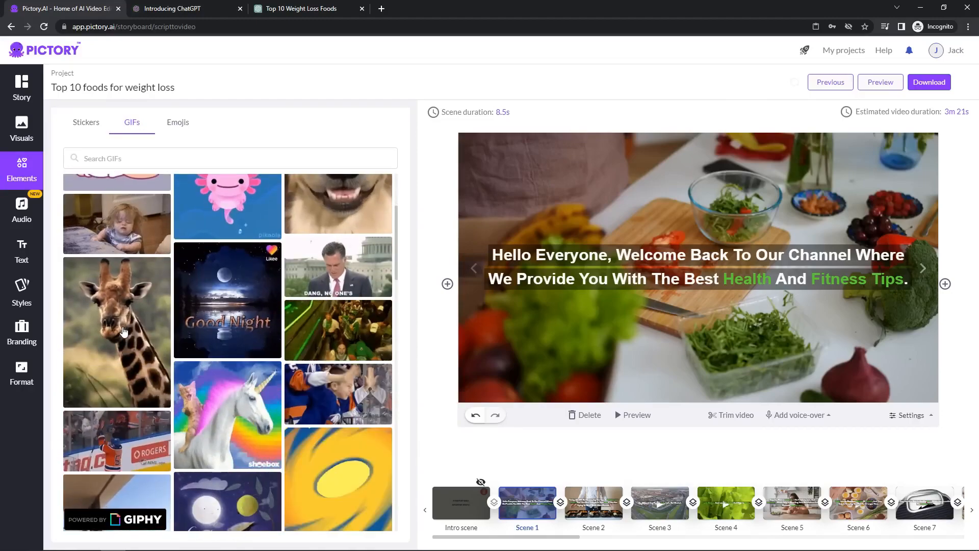
left_click(123, 332)
left_click_drag(685, 267, 546, 225)
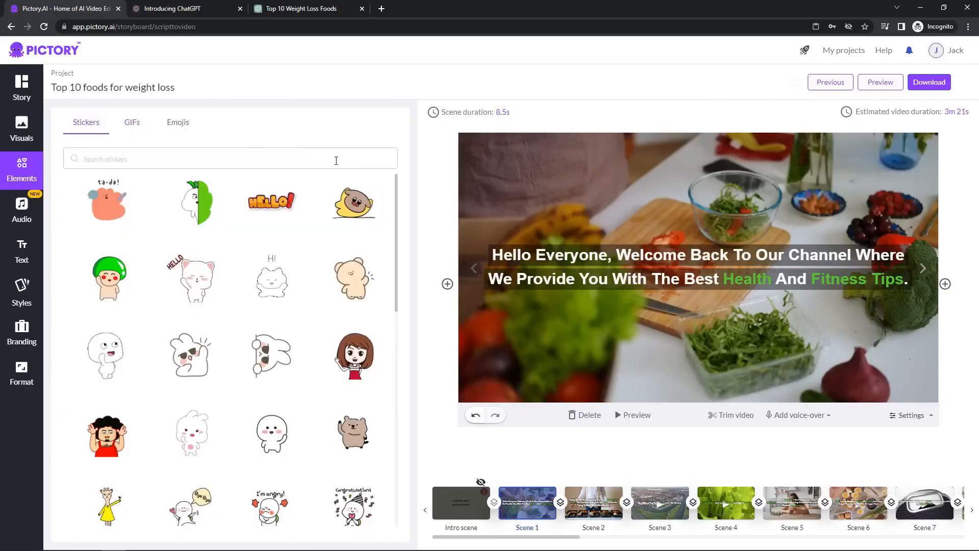
Look through the stickers available for the scene.
scroll(258, 285, "down", 10)
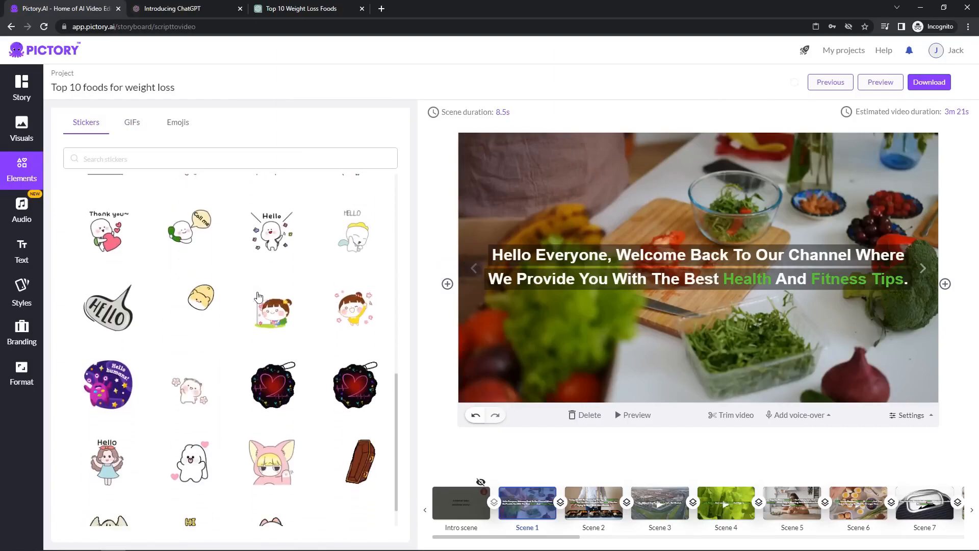
scroll(258, 296, "down", 1)
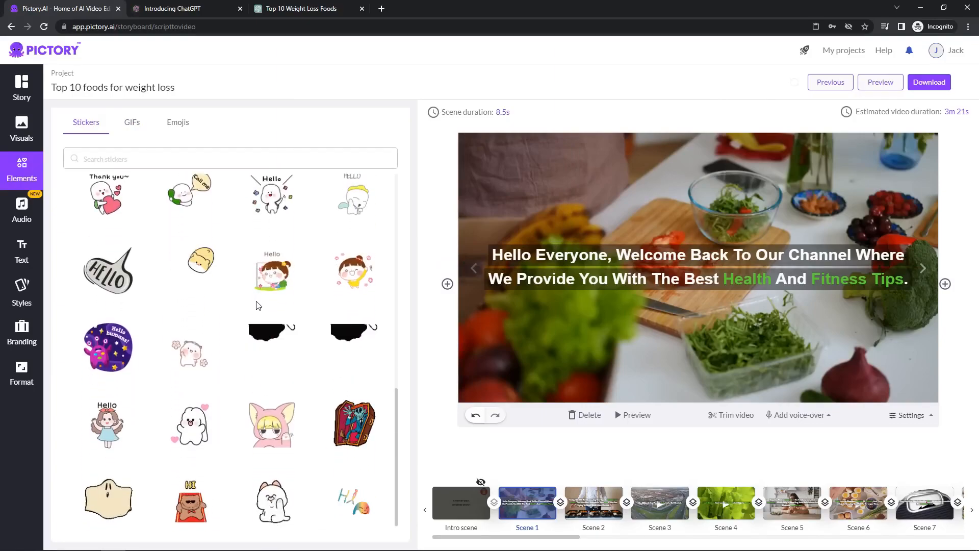
scroll(256, 305, "up", 10)
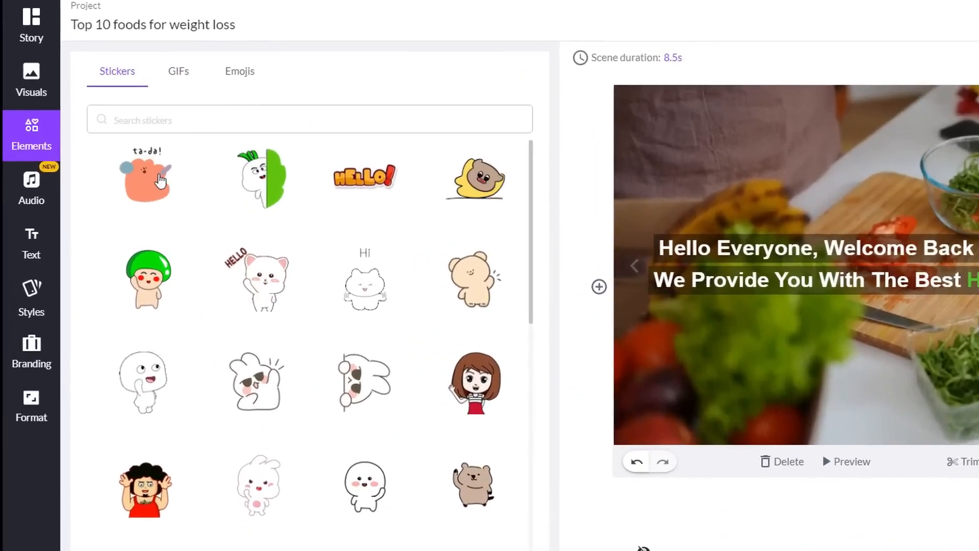
Look through the available voice-over voices for the different English accents.
left_click(47, 199)
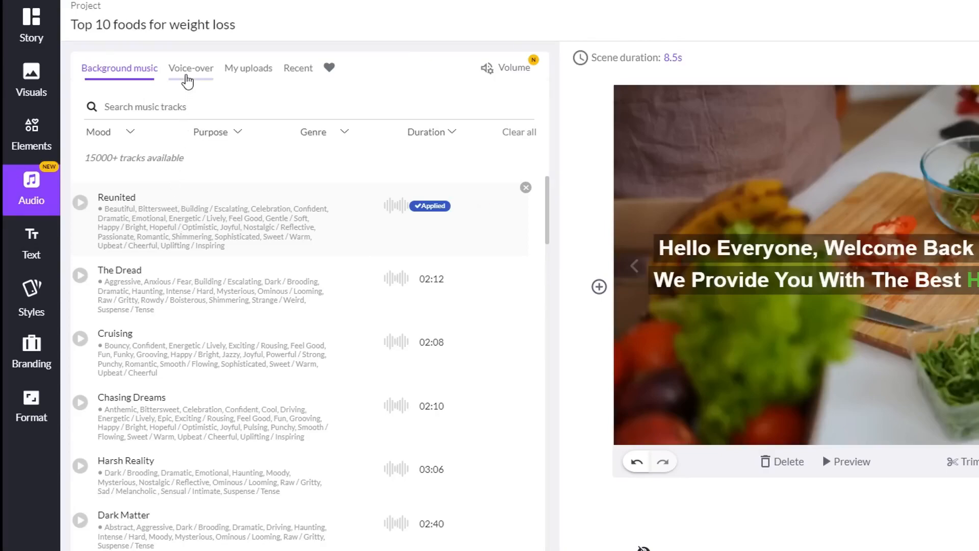
left_click(190, 78)
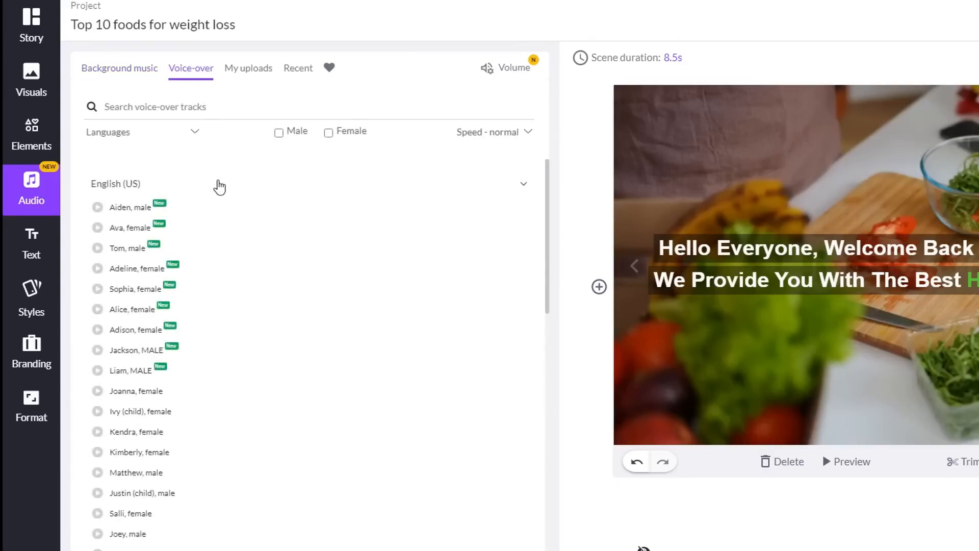
scroll(226, 219, "down", 20)
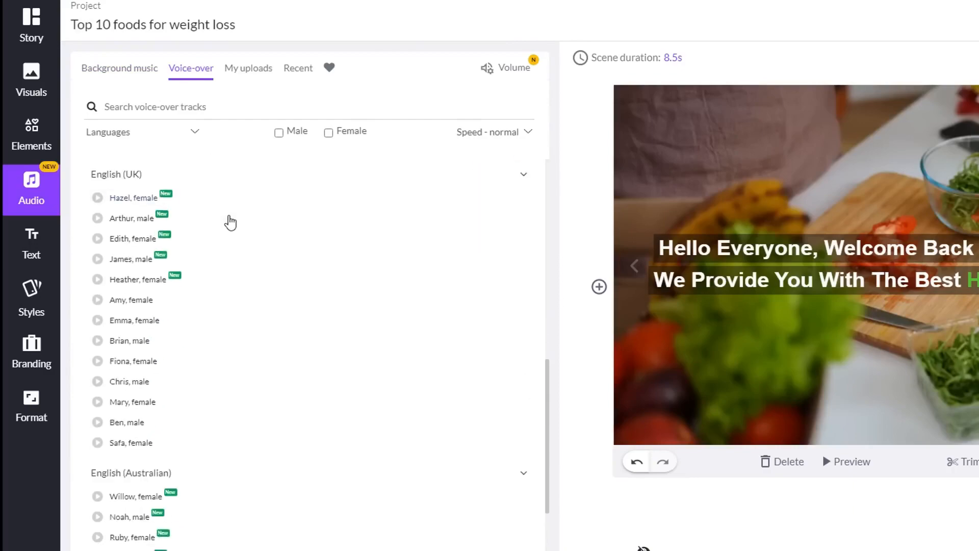
scroll(226, 242, "up", 10)
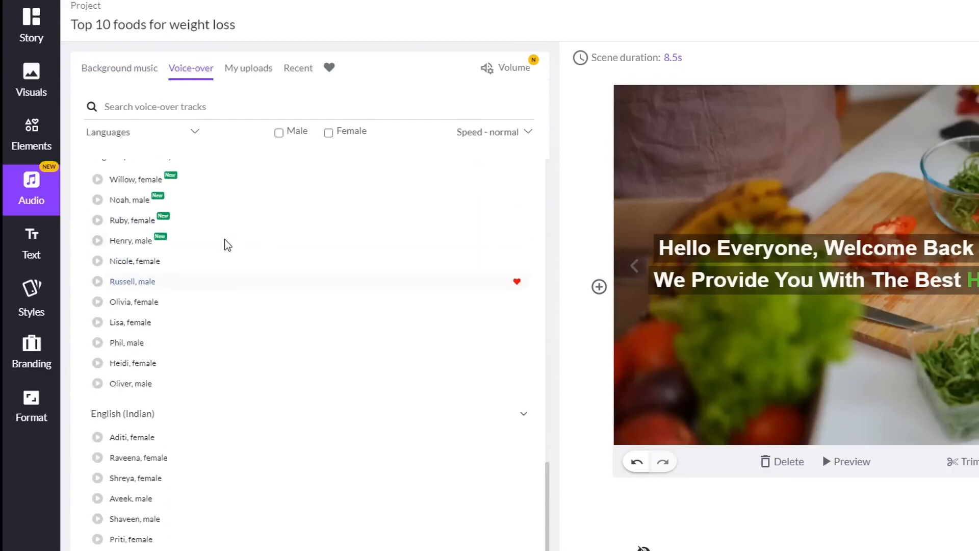
scroll(229, 247, "up", 10)
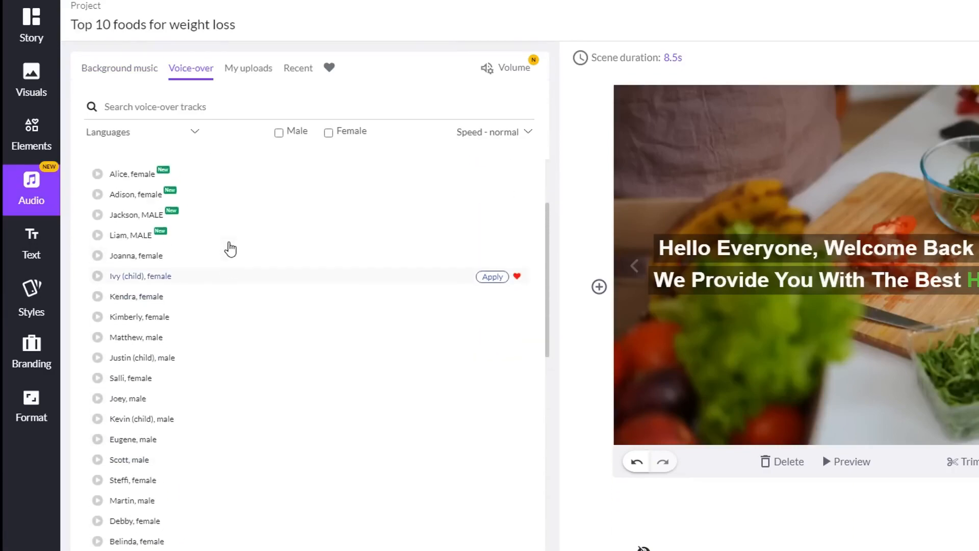
Filter the background music tracks by the Uplifting / Inspiring mood.
left_click(121, 79)
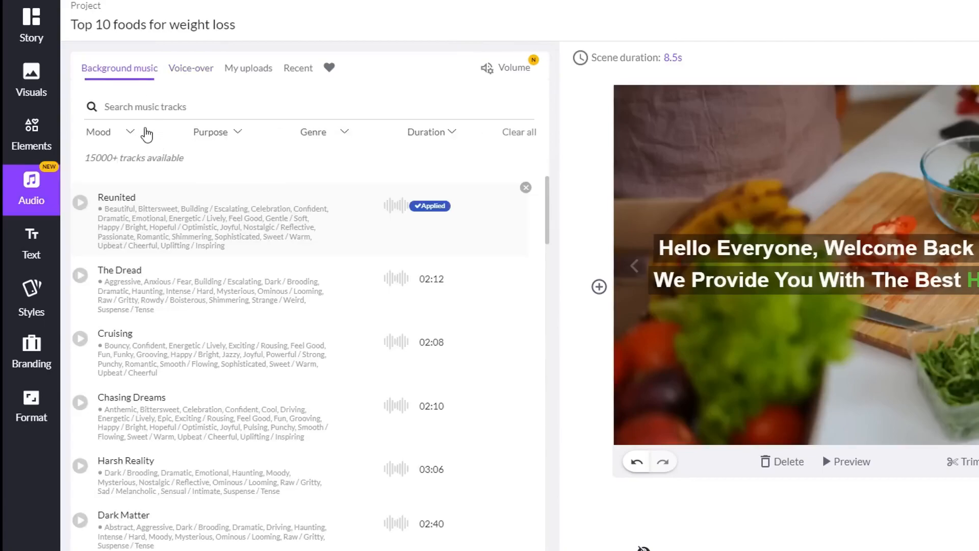
scroll(283, 255, "down", 10)
scroll(286, 260, "down", 10)
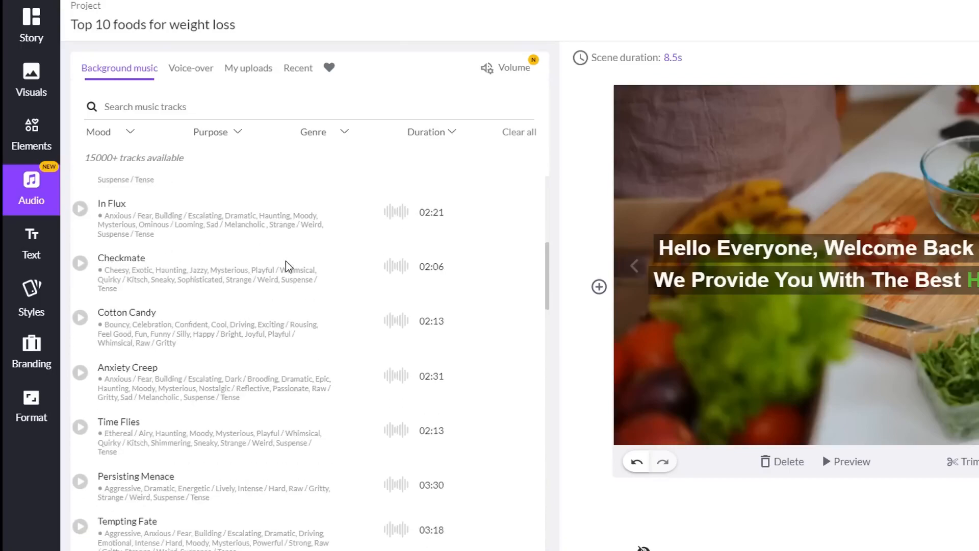
scroll(279, 273, "up", 15)
scroll(255, 224, "up", 10)
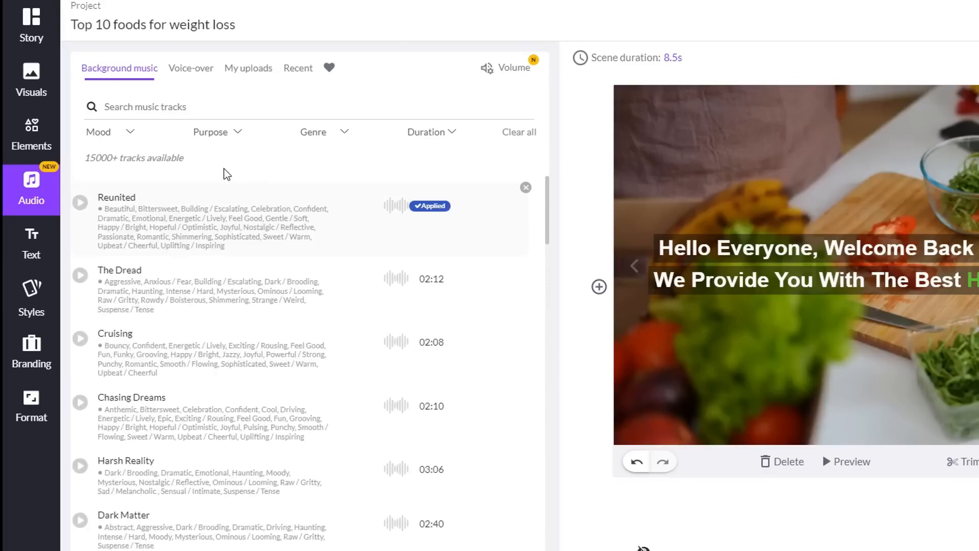
left_click(131, 134)
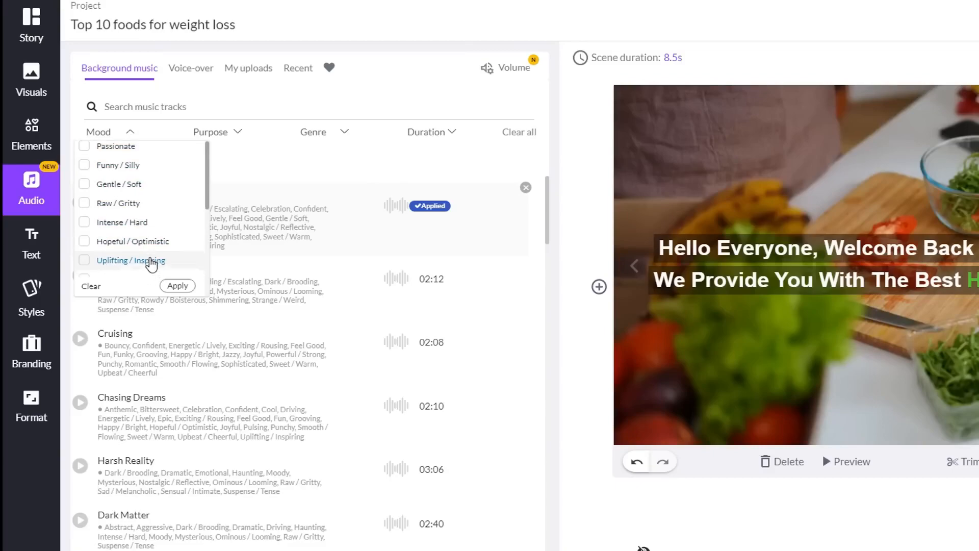
scroll(155, 268, "down", 2)
scroll(143, 240, "up", 2)
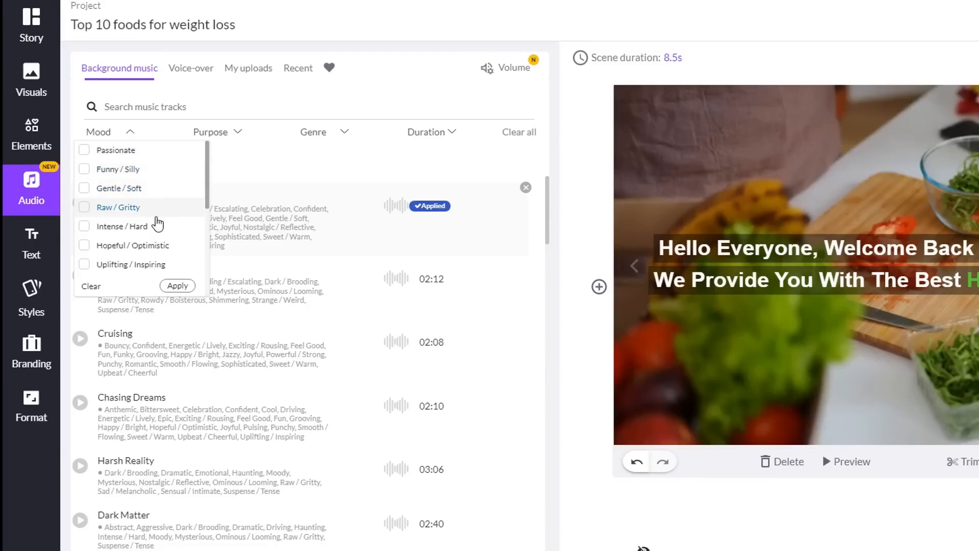
scroll(156, 221, "down", 3)
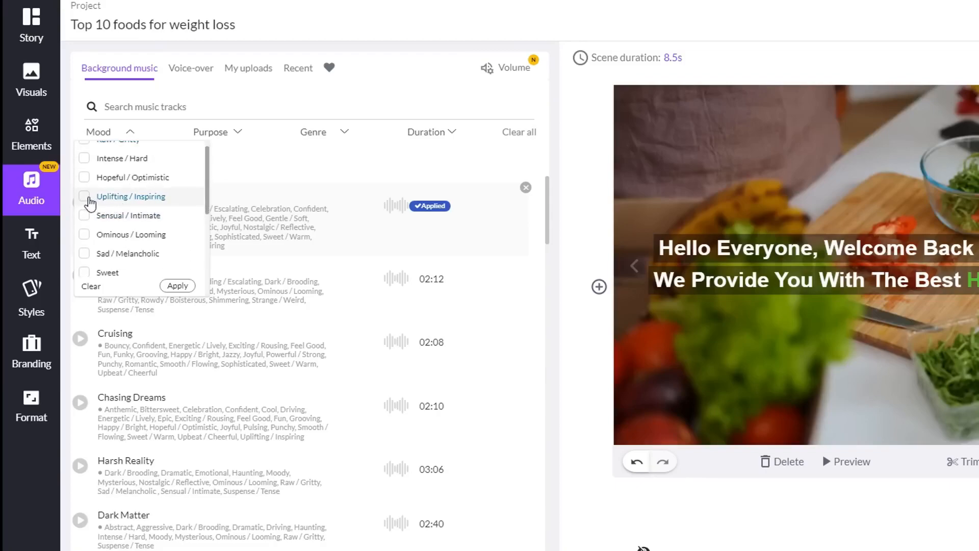
left_click(84, 196)
scroll(133, 201, "down", 3)
scroll(136, 220, "up", 6)
scroll(136, 214, "down", 3)
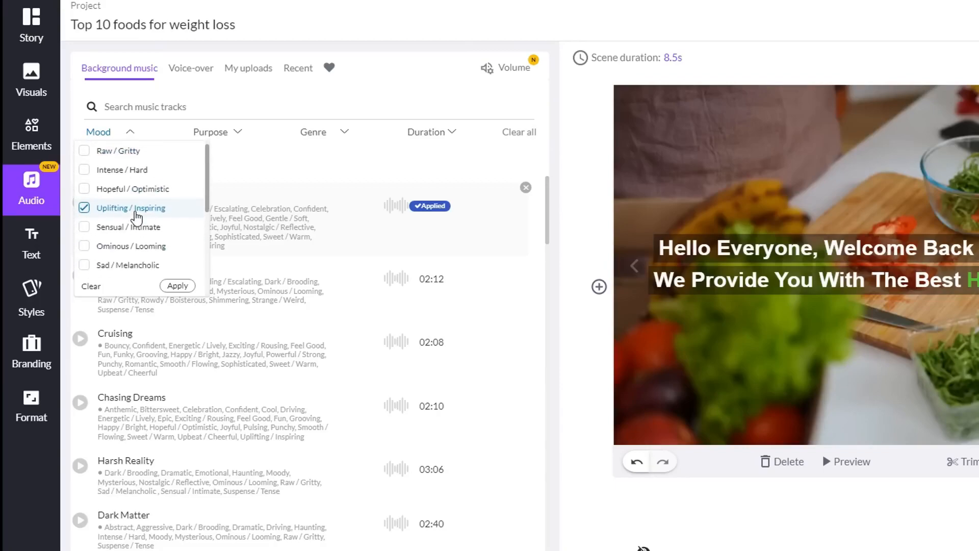
left_click(178, 286)
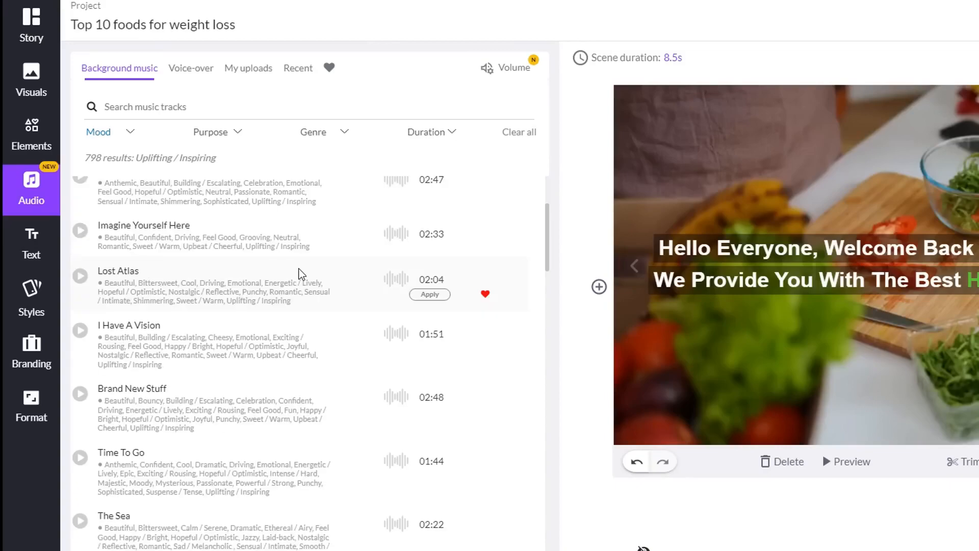
Browse the filtered tracks and apply Champion as the video's background music.
scroll(298, 270, "up", 8)
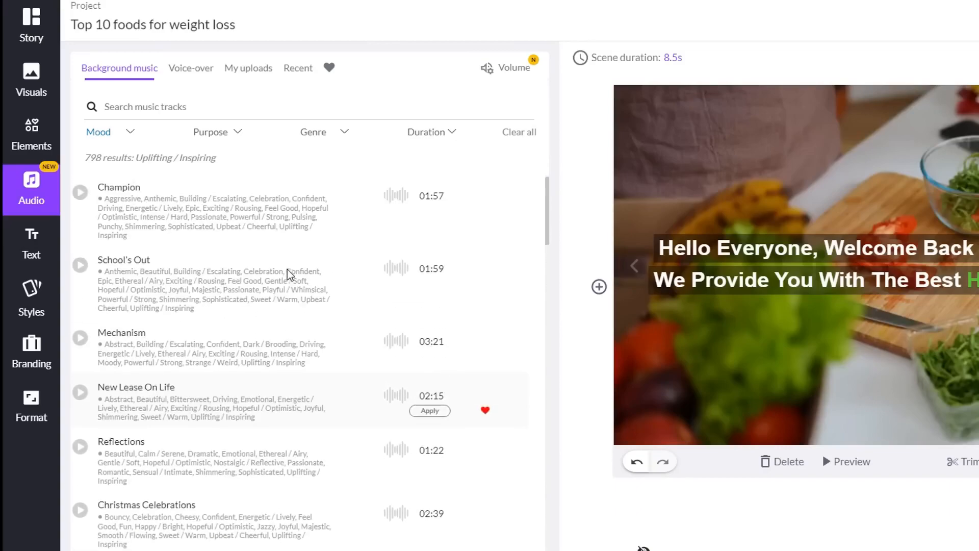
scroll(297, 274, "down", 6)
scroll(298, 279, "down", 7)
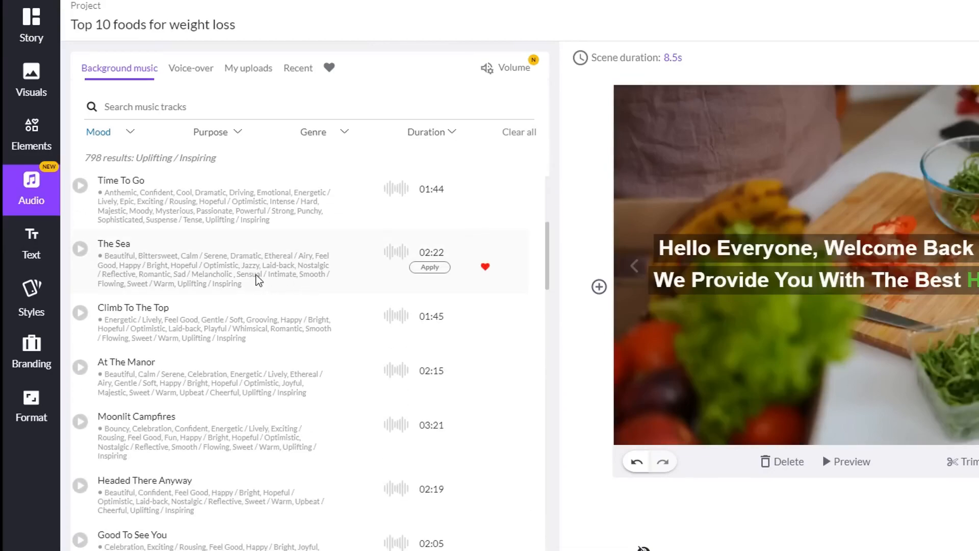
scroll(258, 276, "down", 5)
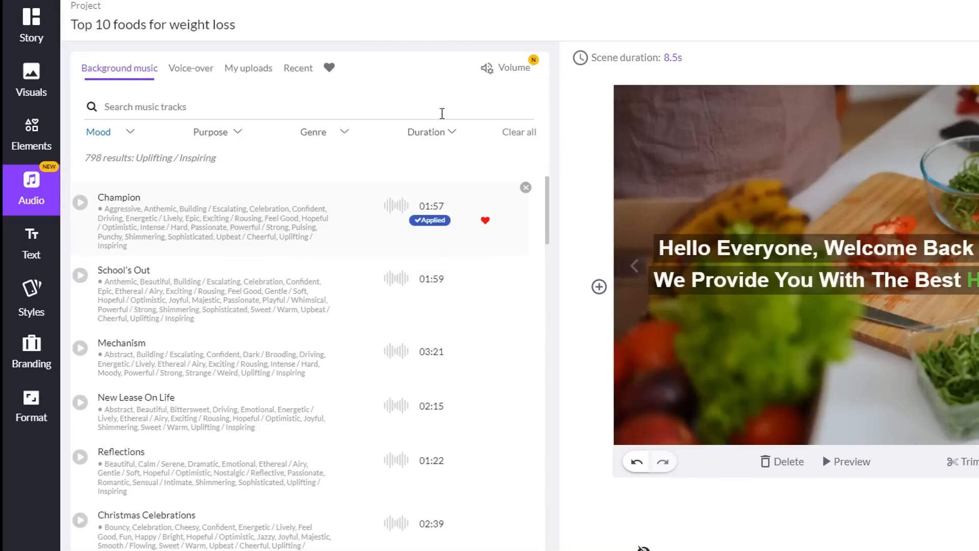
Set the background music volume to 10%.
left_click(510, 74)
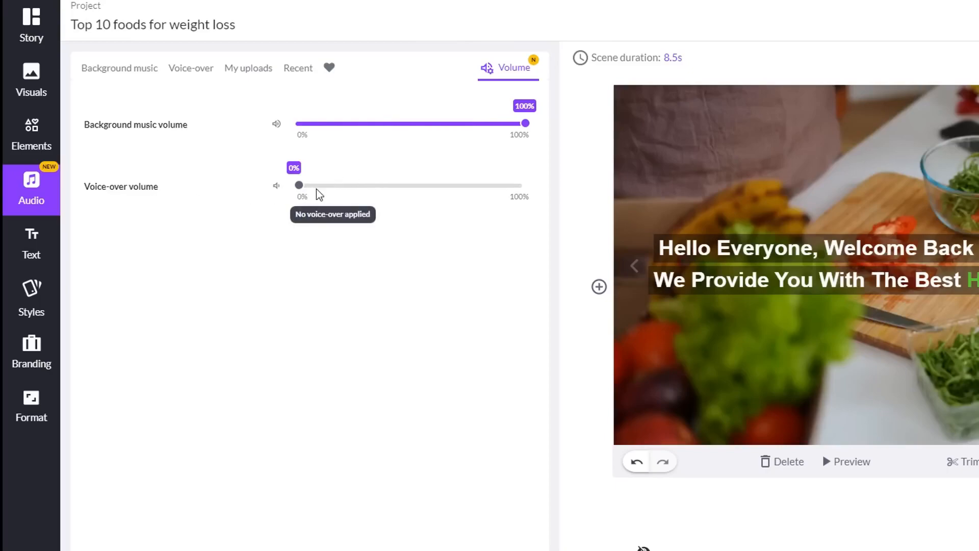
left_click(322, 123)
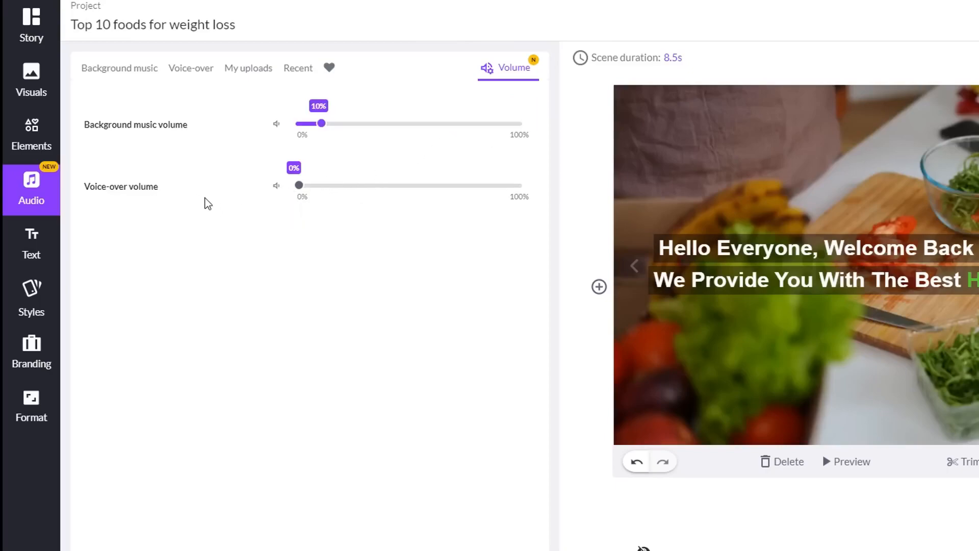
Browse the English voice-over voices and play the sample of the US voice Kendra.
left_click(195, 76)
scroll(277, 194, "down", 3)
scroll(276, 194, "down", 15)
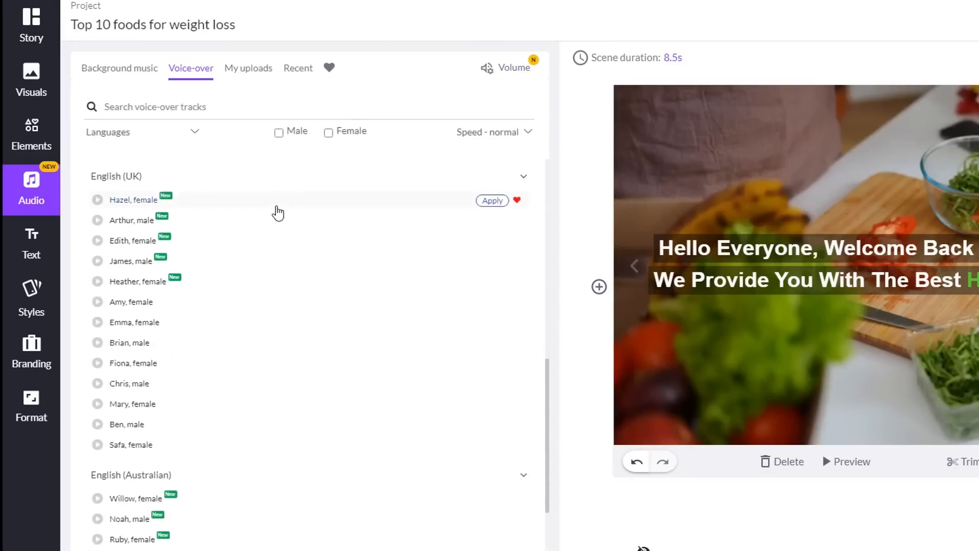
scroll(266, 213, "down", 2)
scroll(260, 216, "up", 20)
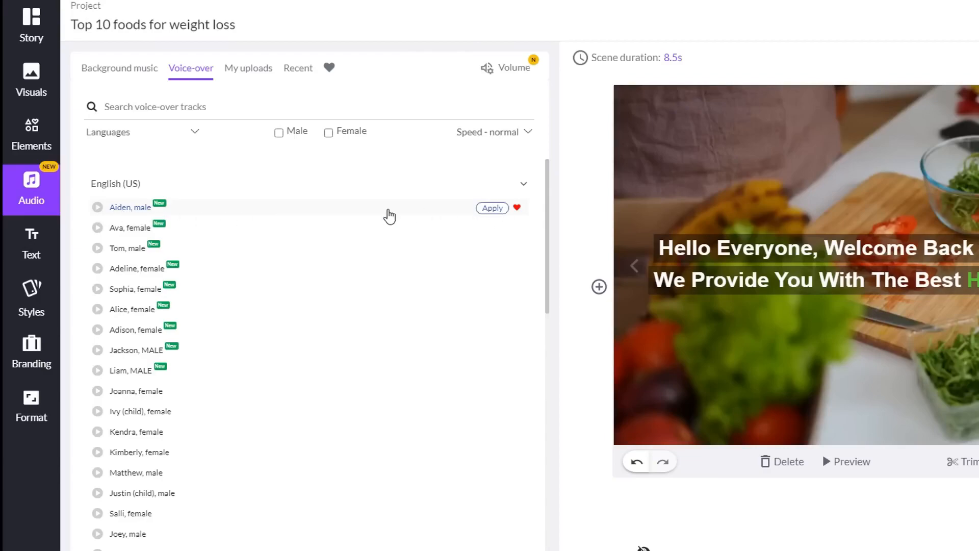
scroll(194, 239, "down", 2)
scroll(173, 283, "up", 2)
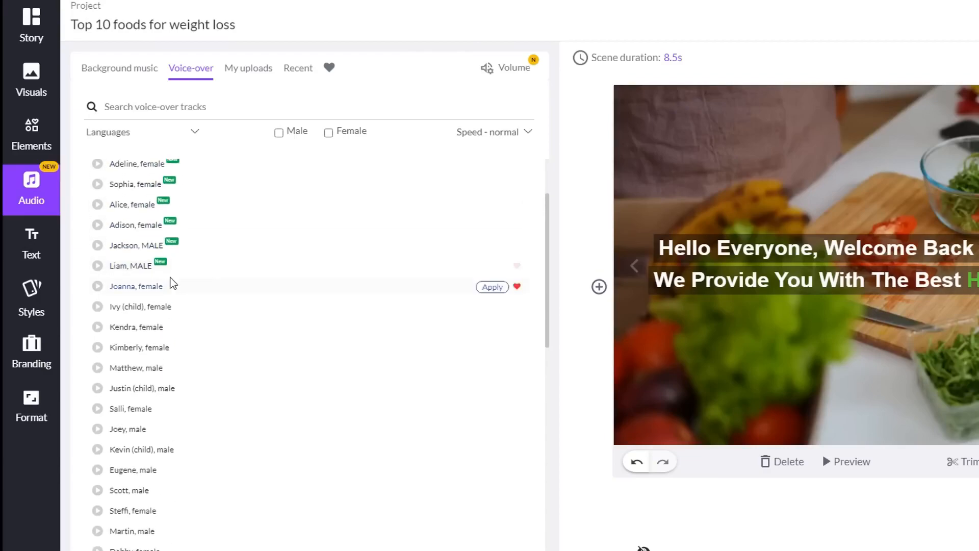
scroll(136, 384, "down", 1)
scroll(232, 357, "down", 1)
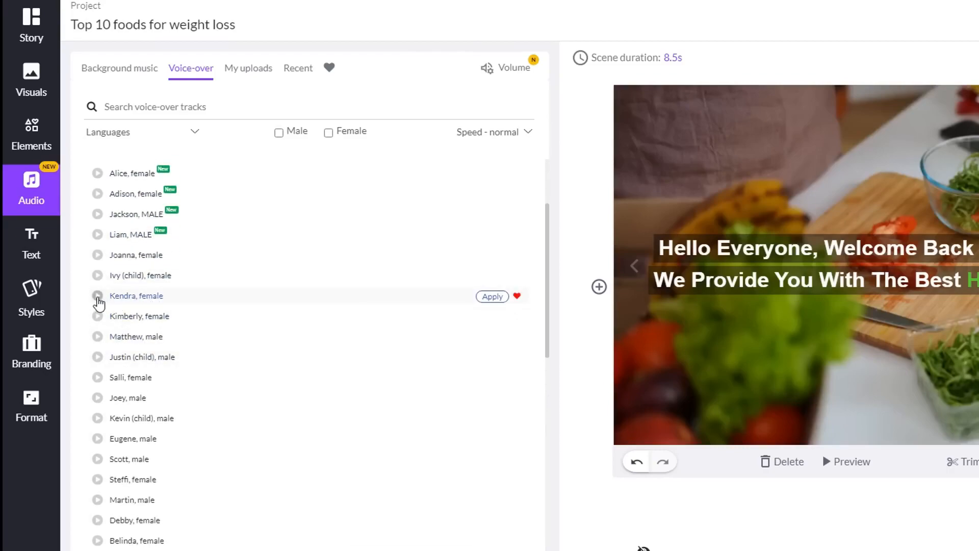
left_click(98, 296)
scroll(258, 319, "down", 4)
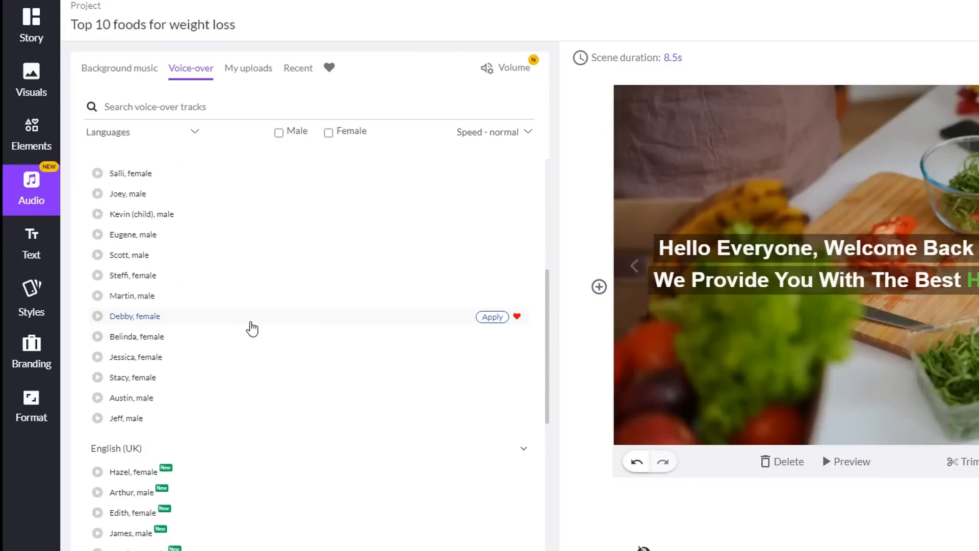
Apply the English (South African) voice Ayanda as the video's voice-over and preview Scene 1.
scroll(252, 329, "down", 12)
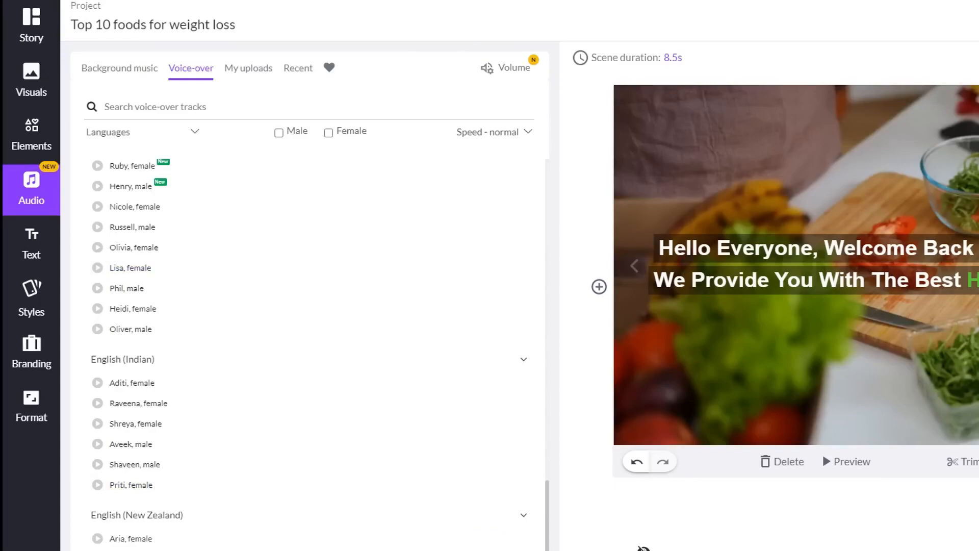
scroll(241, 454, "up", 2)
scroll(241, 454, "down", 2)
left_click(851, 464)
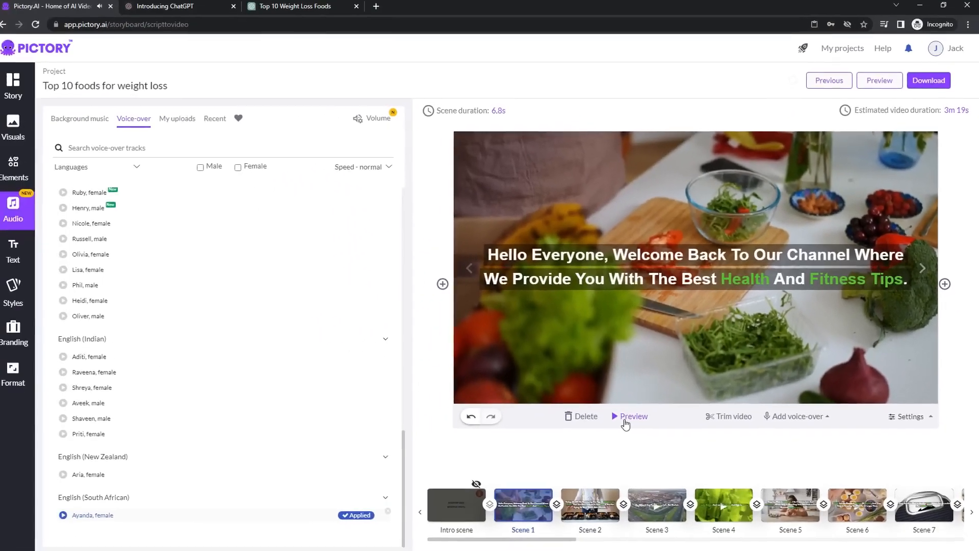
Review the audio volume settings and the upload areas for custom background music and voice-over files.
left_click(418, 504)
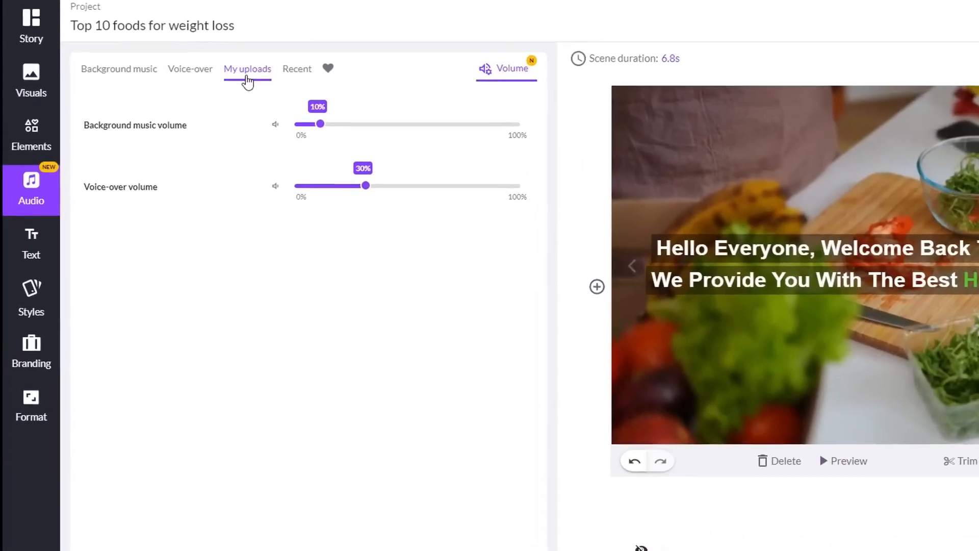
left_click(249, 76)
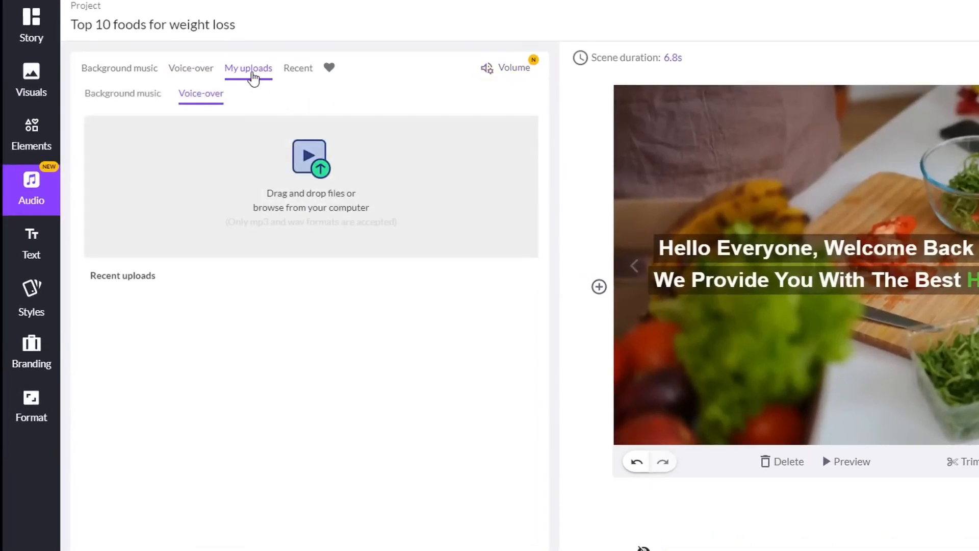
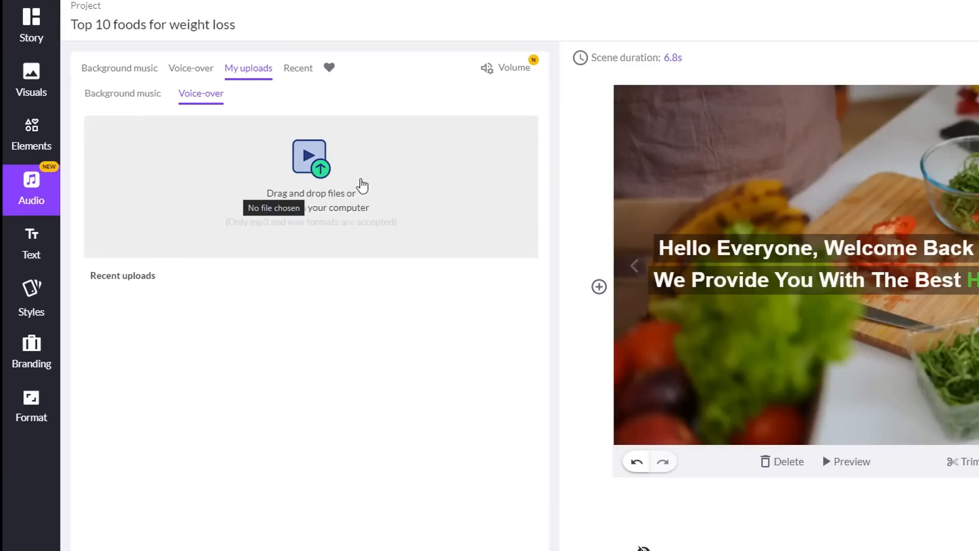
left_click(132, 98)
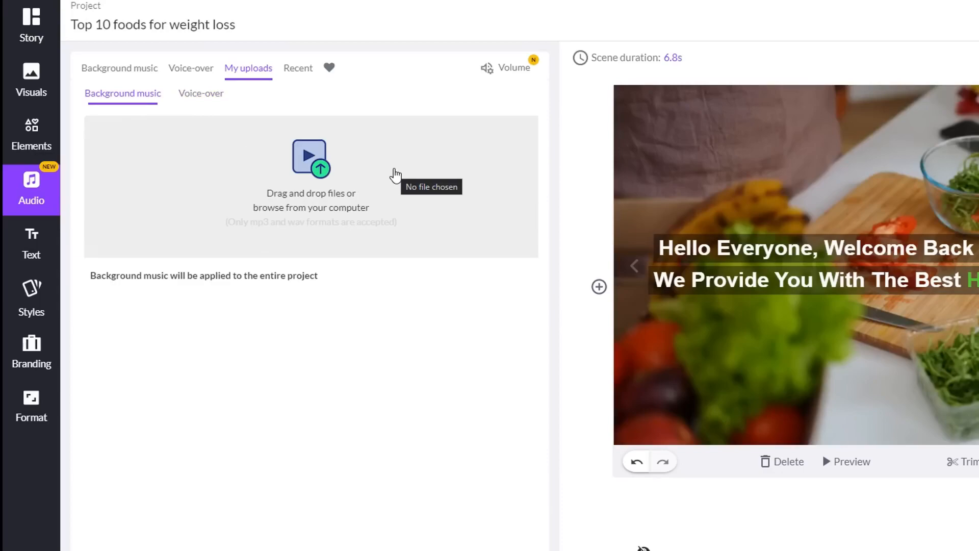
left_click(201, 94)
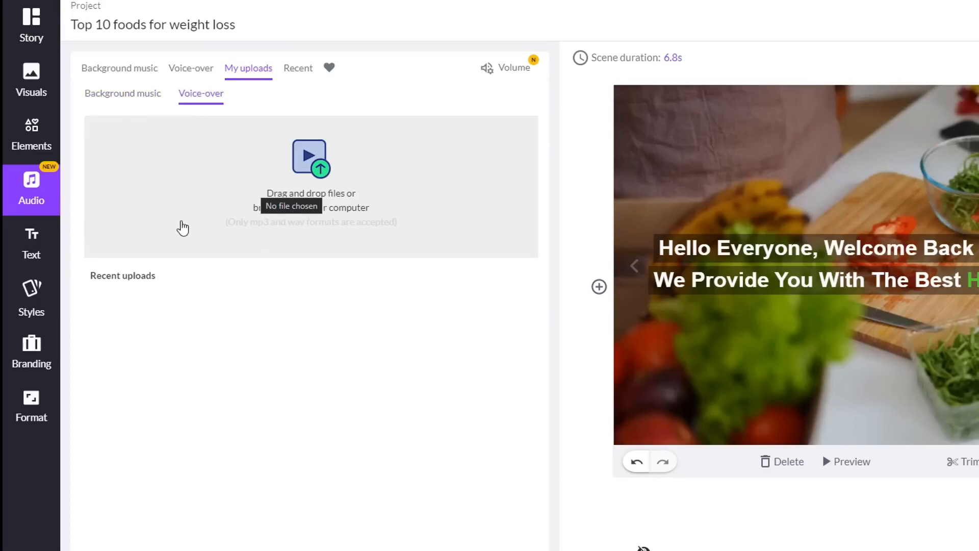
Add a heading reading "Fitness" to Scene 1.
left_click(37, 250)
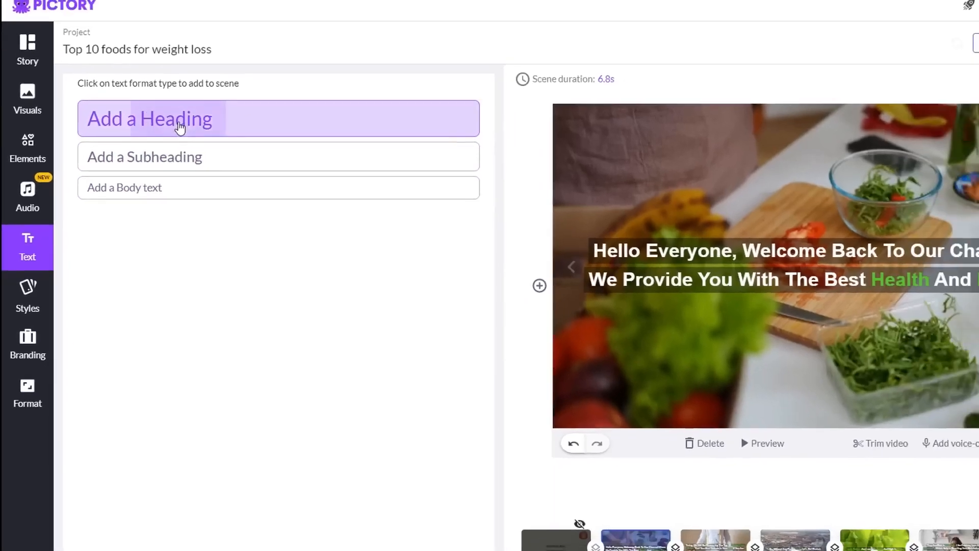
left_click(211, 110)
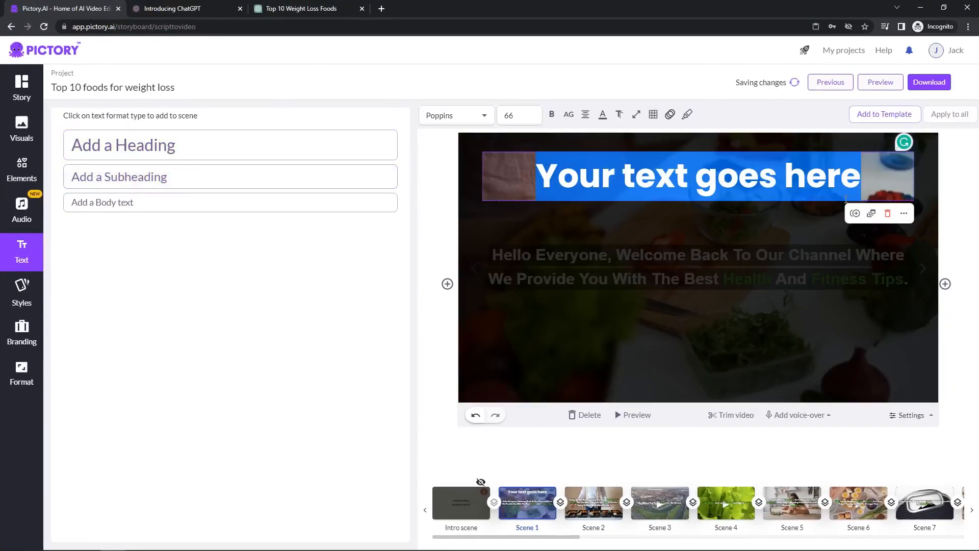
key("BackSpace")
type("Fitness")
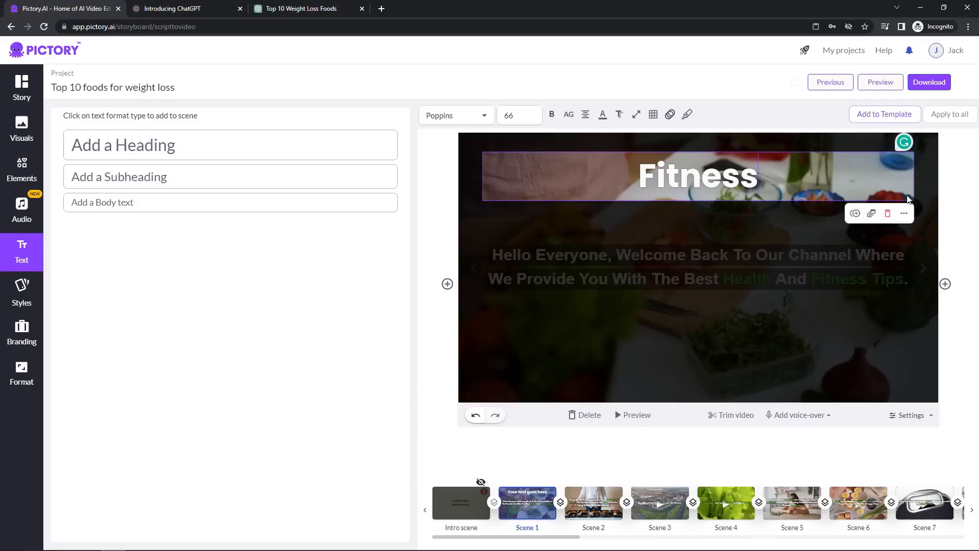
left_click(923, 198)
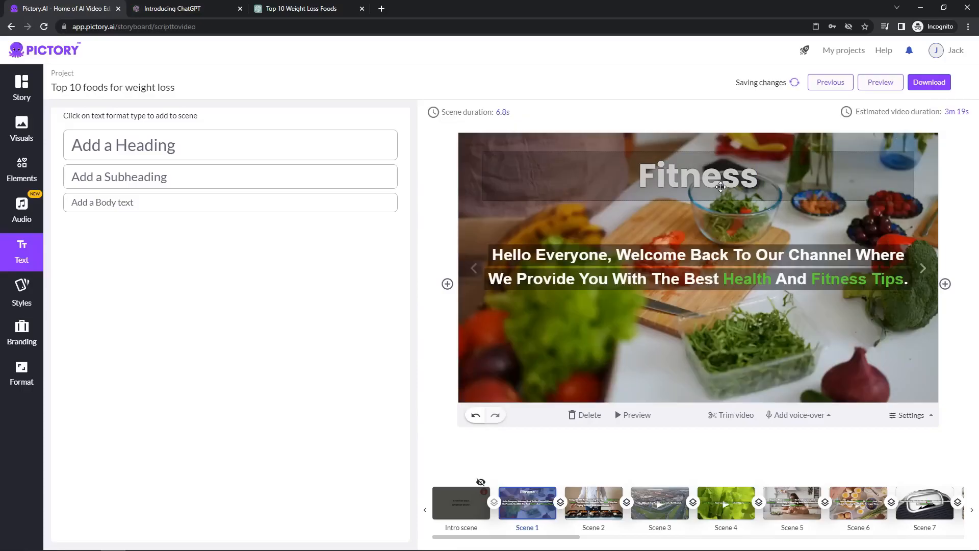
Examine the formatting options for the Fitness heading, including its text, background and highlight colors.
left_click(721, 187)
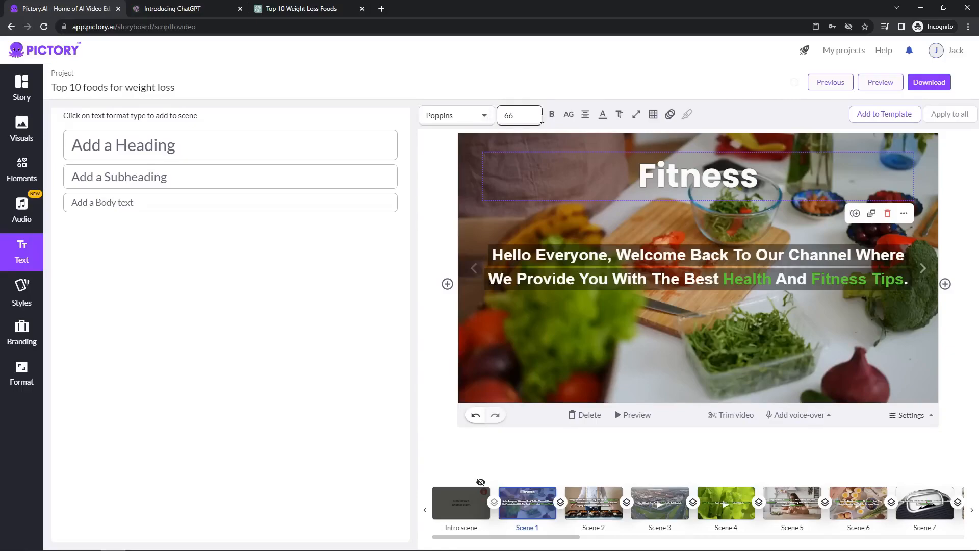
left_click(602, 116)
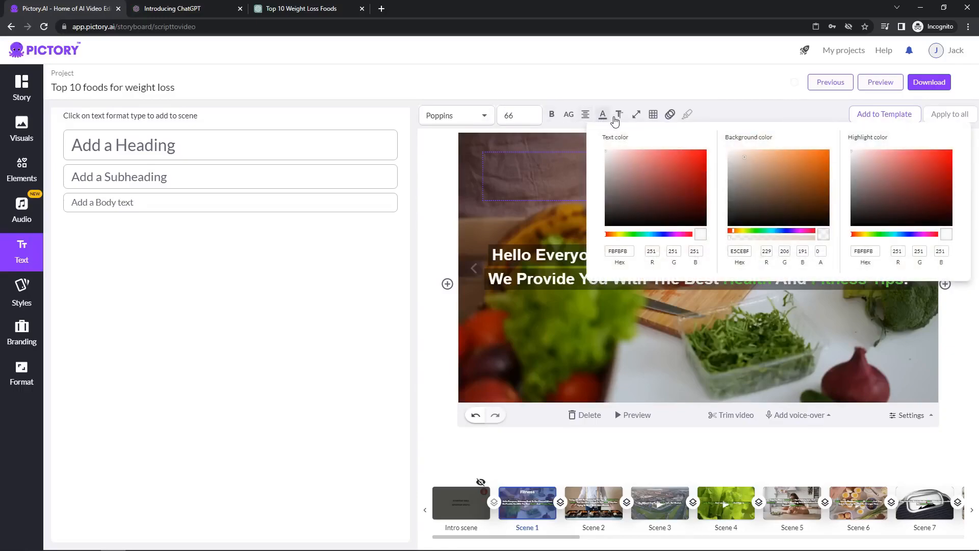
left_click(620, 119)
left_click(636, 120)
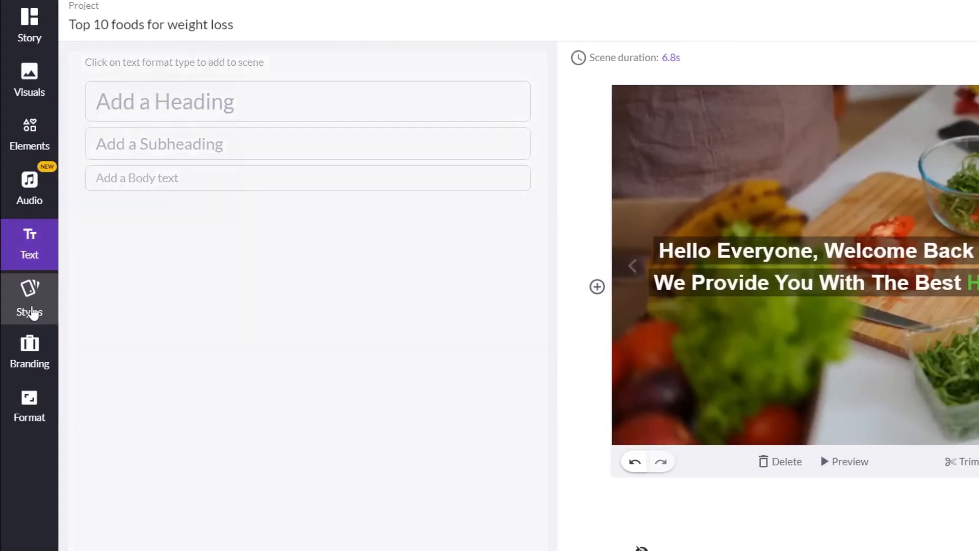
Browse the caption styles in the Dove Square template, the saved personal styles and the styles library.
left_click(29, 309)
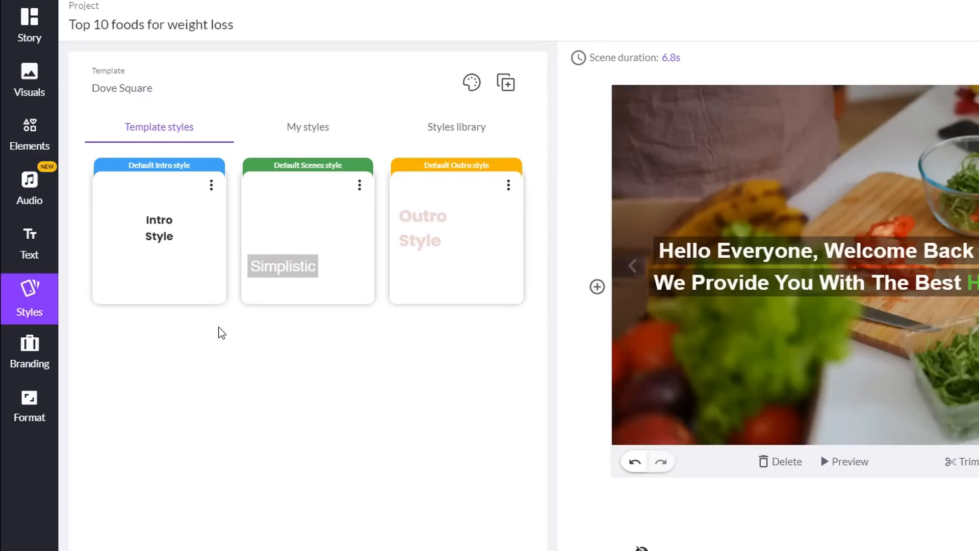
mouse_move(213, 227)
mouse_move(321, 214)
mouse_move(437, 212)
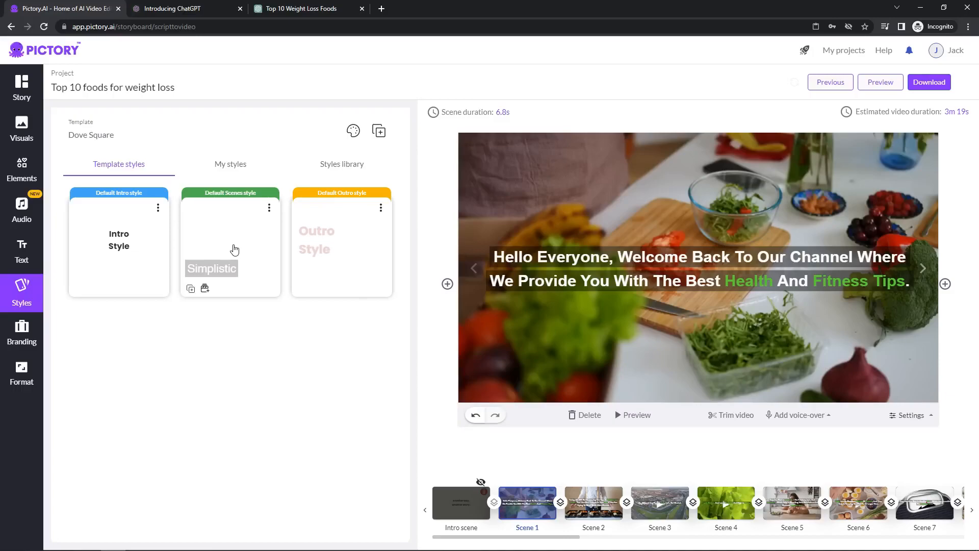
left_click(230, 164)
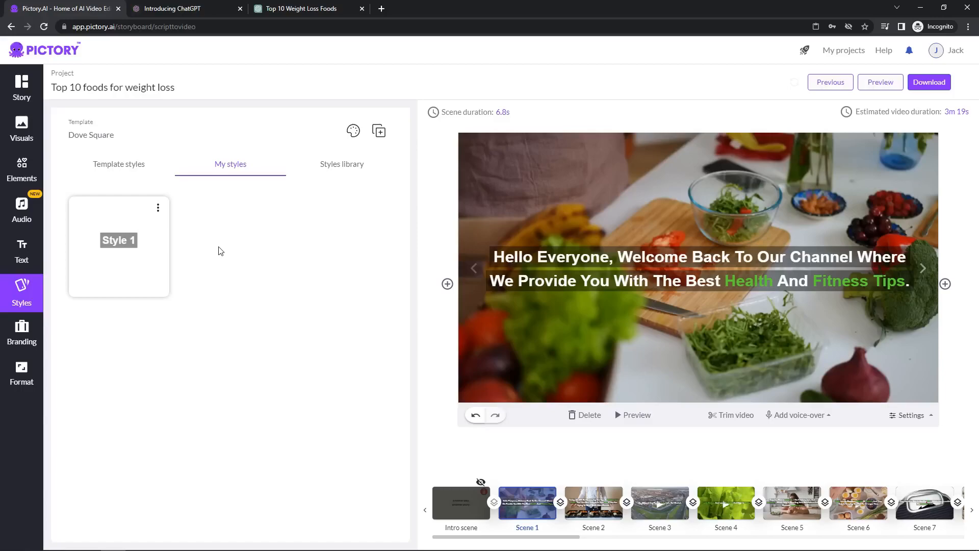
left_click(341, 163)
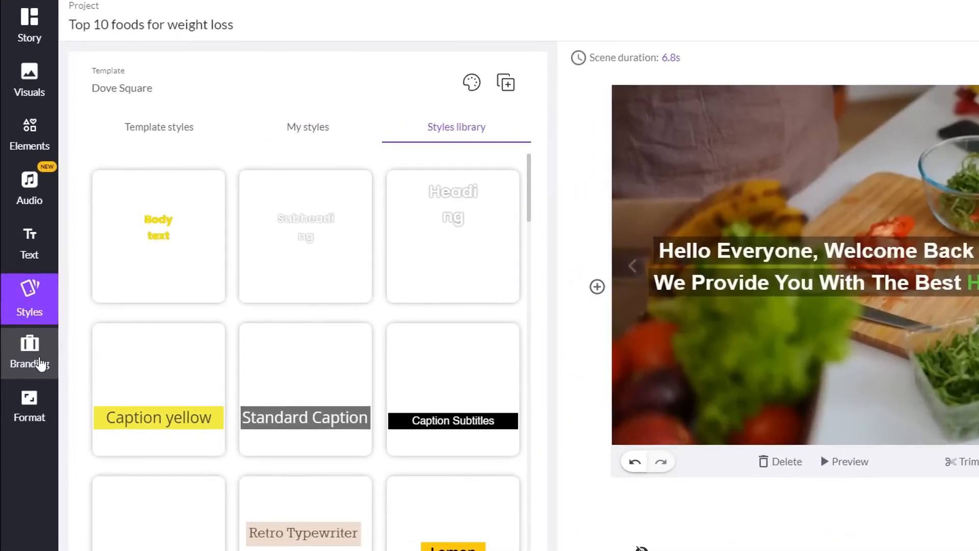
Review the template's branding settings for the intro, scene and outro.
left_click(41, 364)
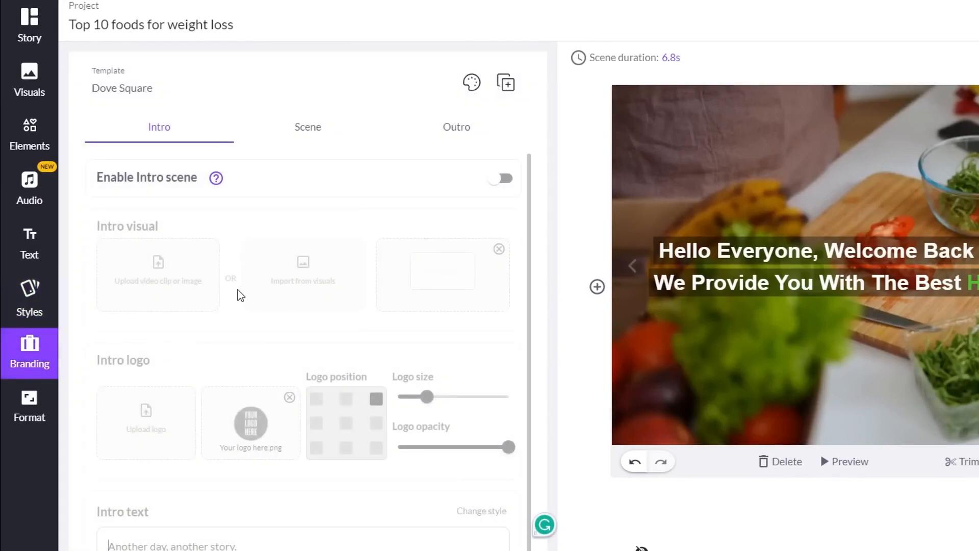
left_click(314, 137)
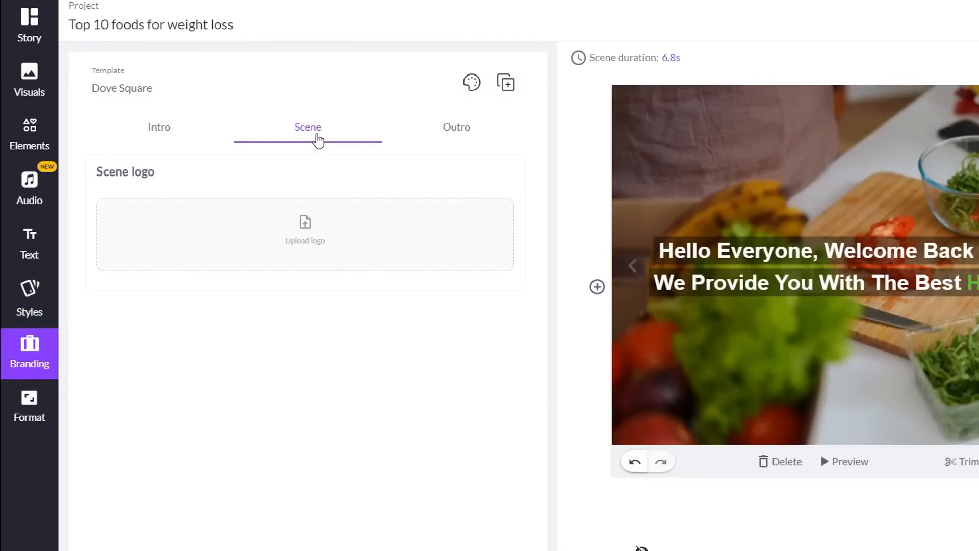
left_click(451, 140)
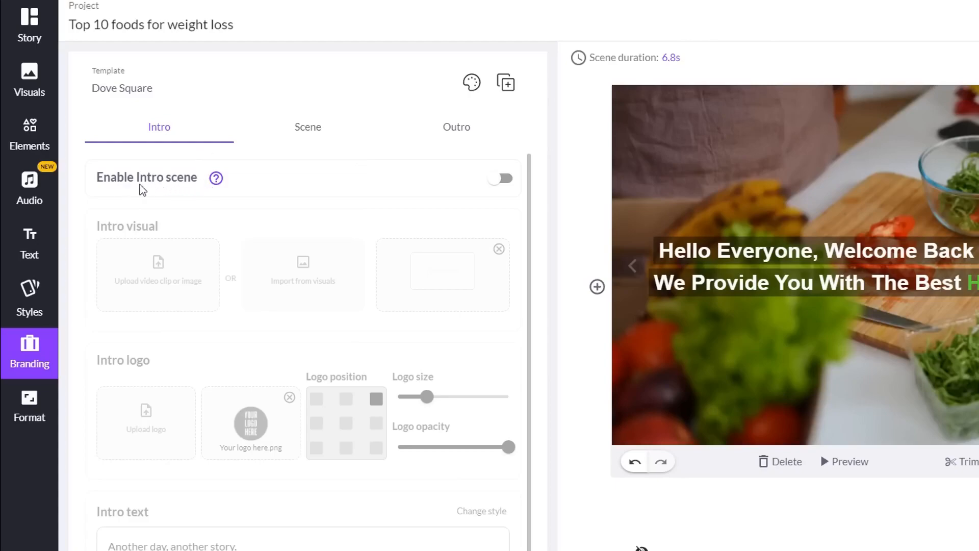
Enable the intro scene with the cabbage picture as its logo, and make the logo slightly smaller.
left_click(505, 180)
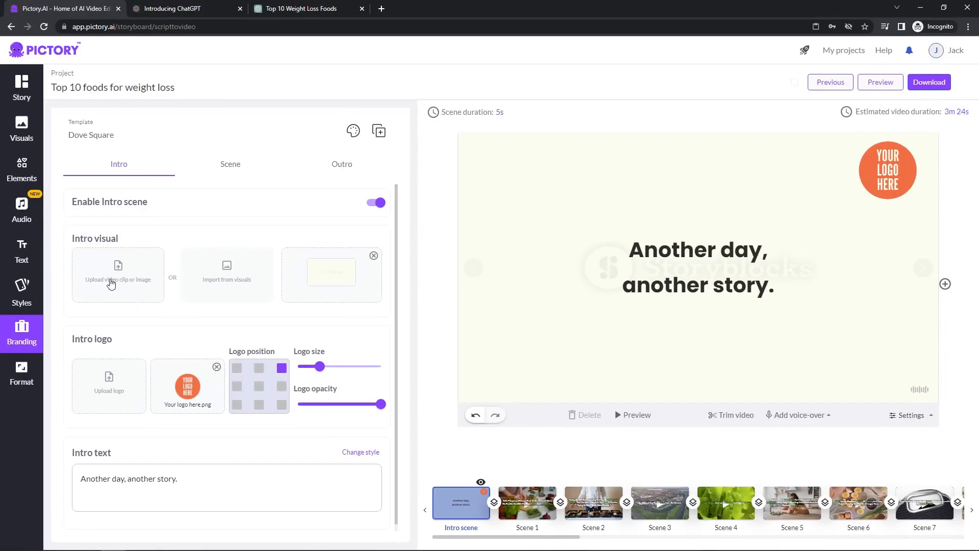
scroll(207, 274, "down", 1)
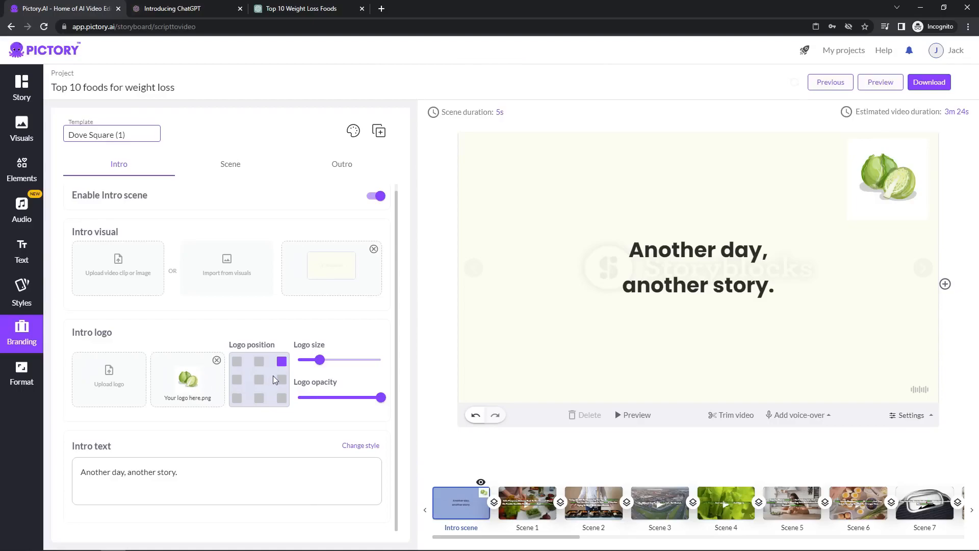
mouse_move(321, 370)
left_mouse_down()
mouse_move(312, 362)
mouse_move(388, 365)
mouse_move(301, 363)
mouse_move(317, 368)
left_mouse_up()
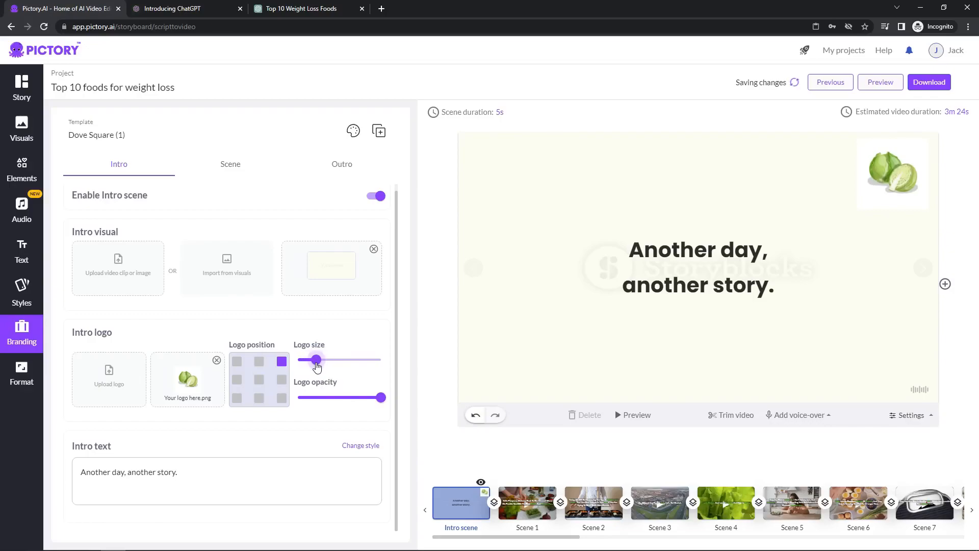
mouse_move(379, 397)
left_mouse_down()
mouse_move(307, 402)
mouse_move(391, 408)
left_mouse_up()
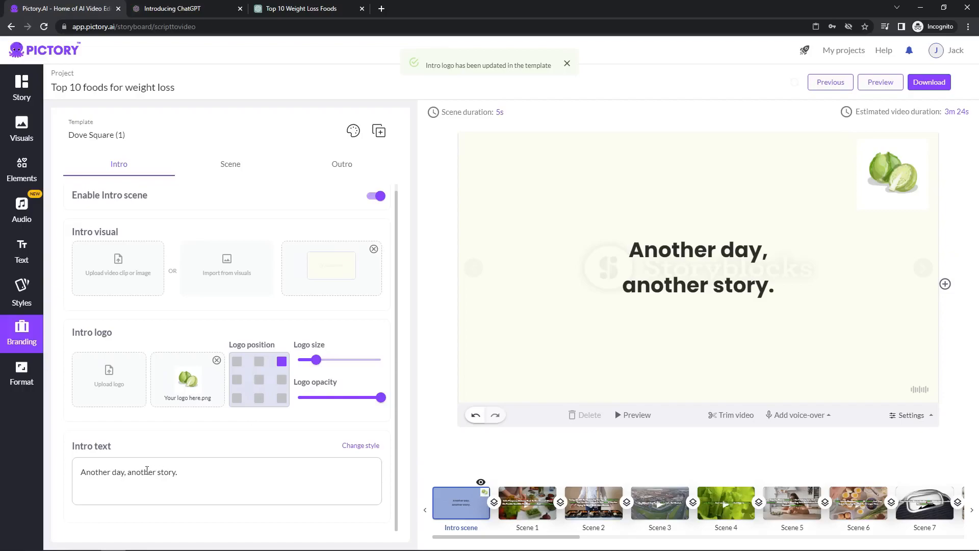
Delete the placeholder intro text "Another day, another story.".
left_click(182, 472)
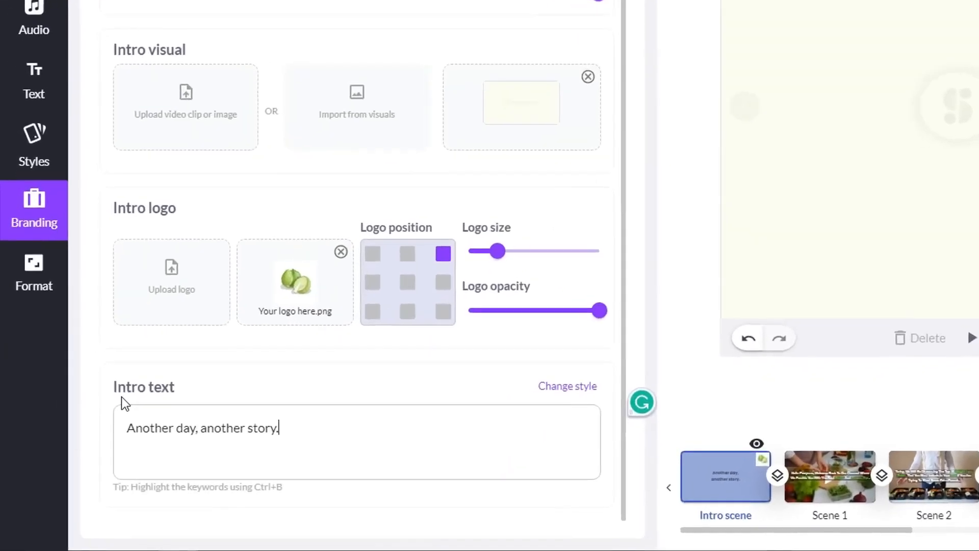
left_click_drag(293, 436, 129, 436)
key("BackSpace")
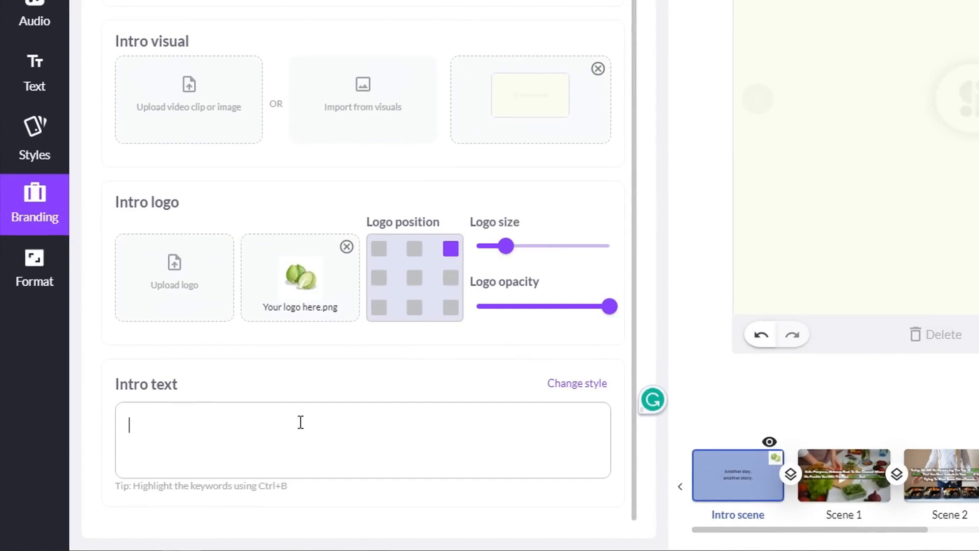
left_click(365, 378)
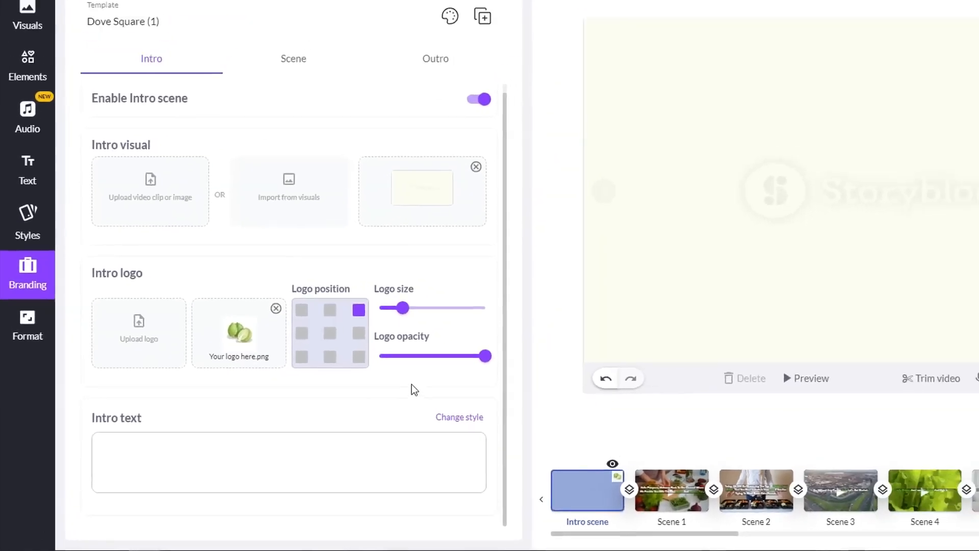
Try the intro logo in the center and top-right positions, and place it in the bottom-left corner of the frame.
left_click(329, 334)
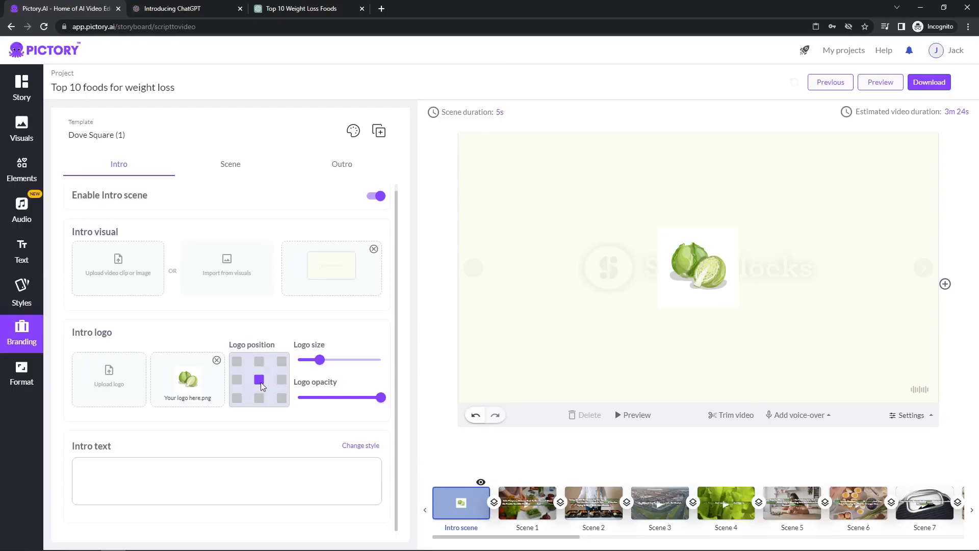
left_click(282, 362)
left_click(237, 398)
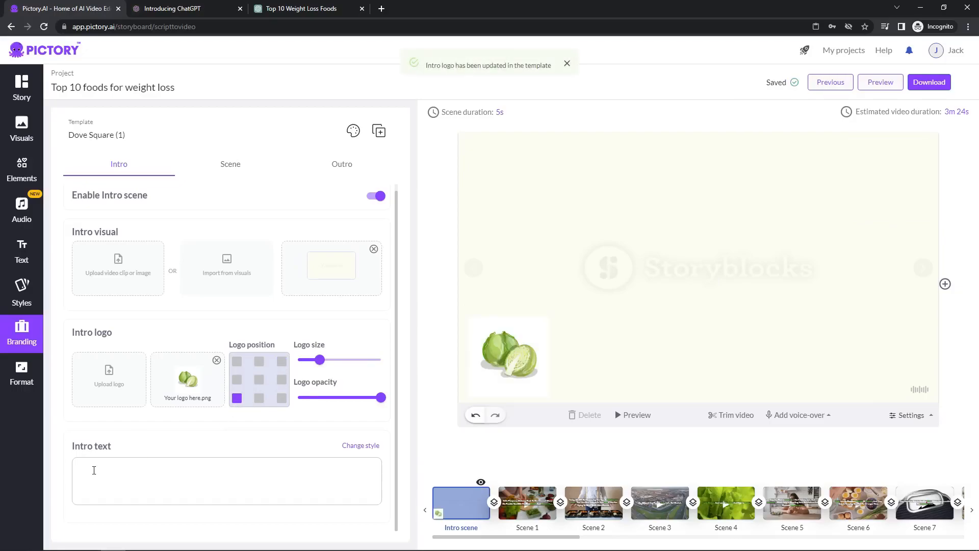
Set the intro text to "Cabbage productions".
left_click(120, 460)
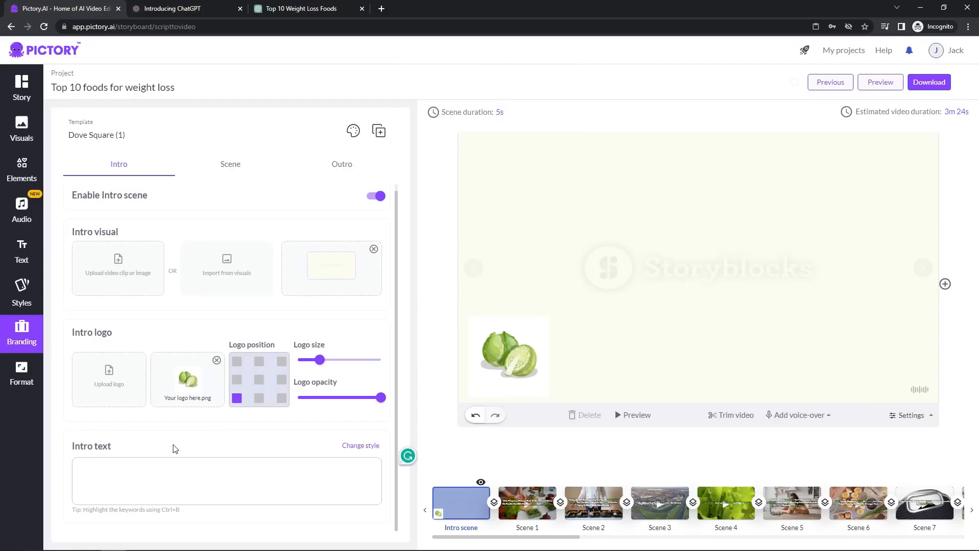
type("C")
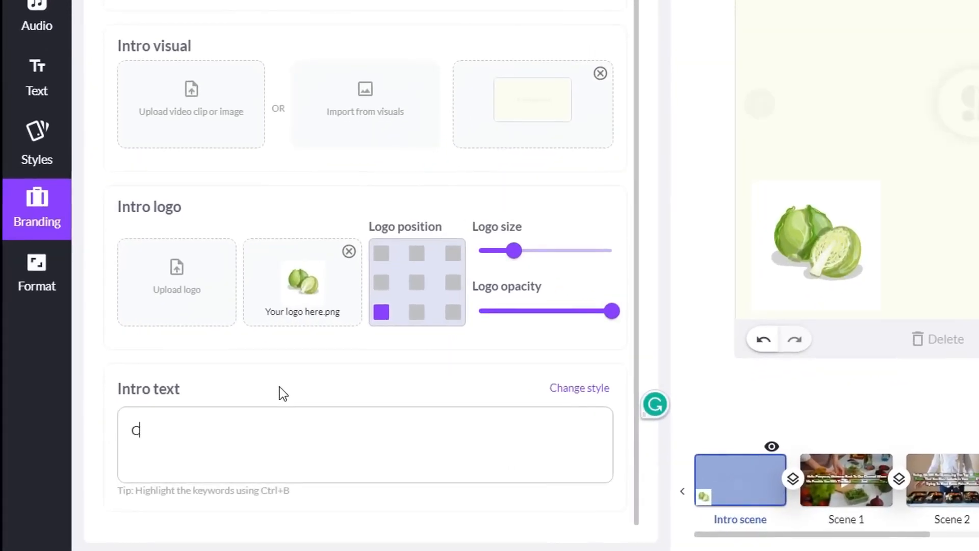
type("abbage producti")
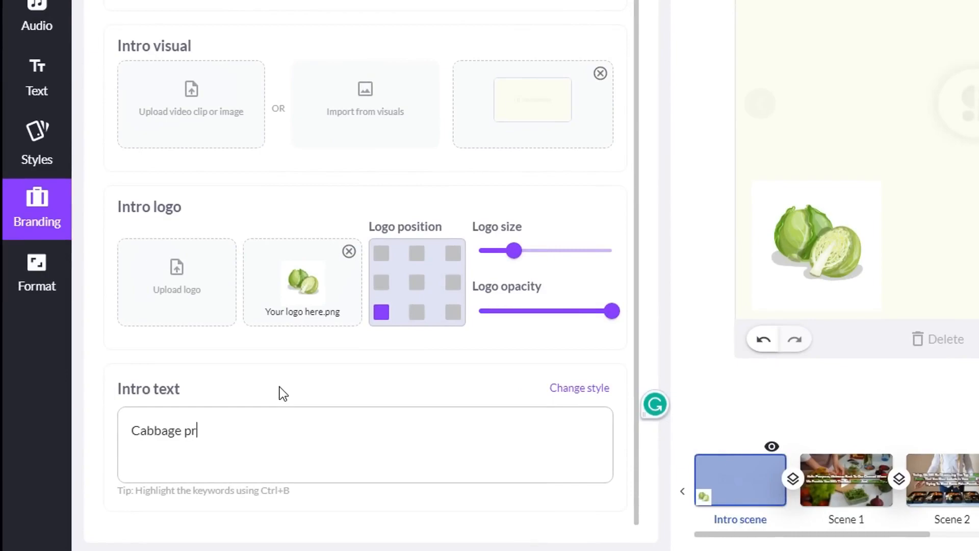
type("ons")
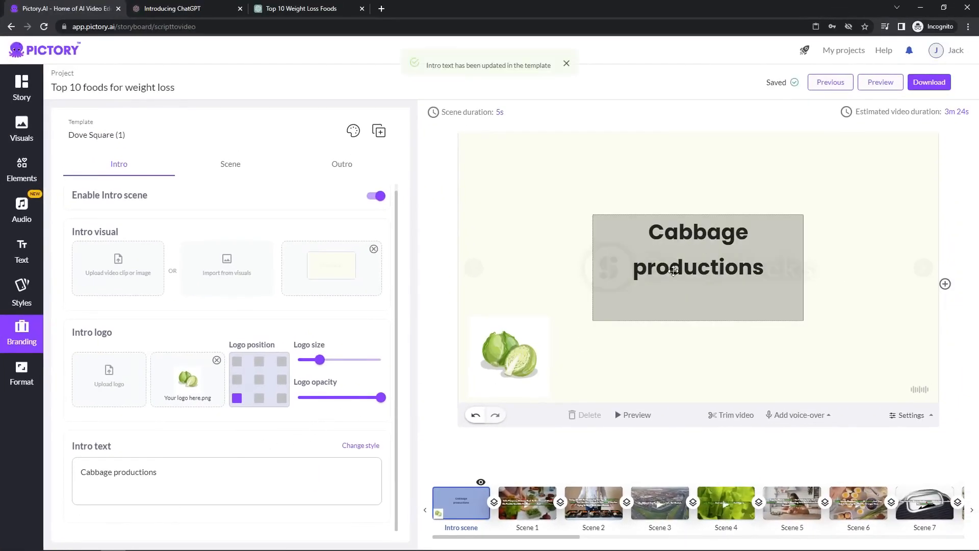
mouse_move(726, 243)
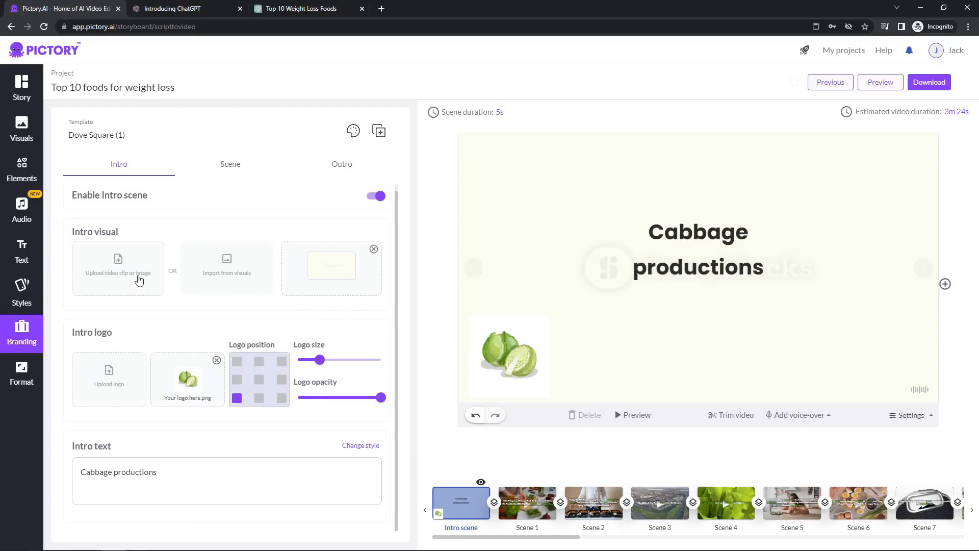
Search the visuals library for fireworks and use a stock video clip as the intro scene's background.
left_click(231, 275)
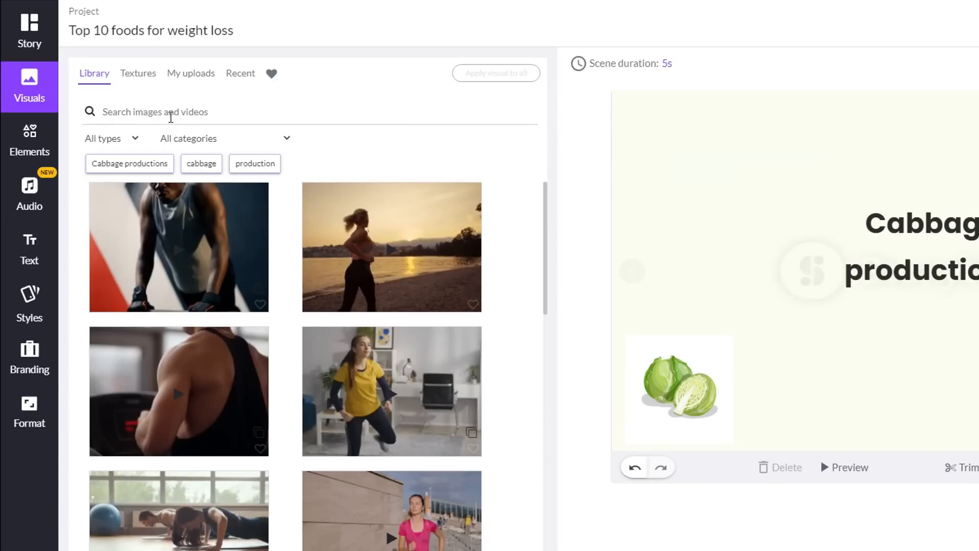
type("fire")
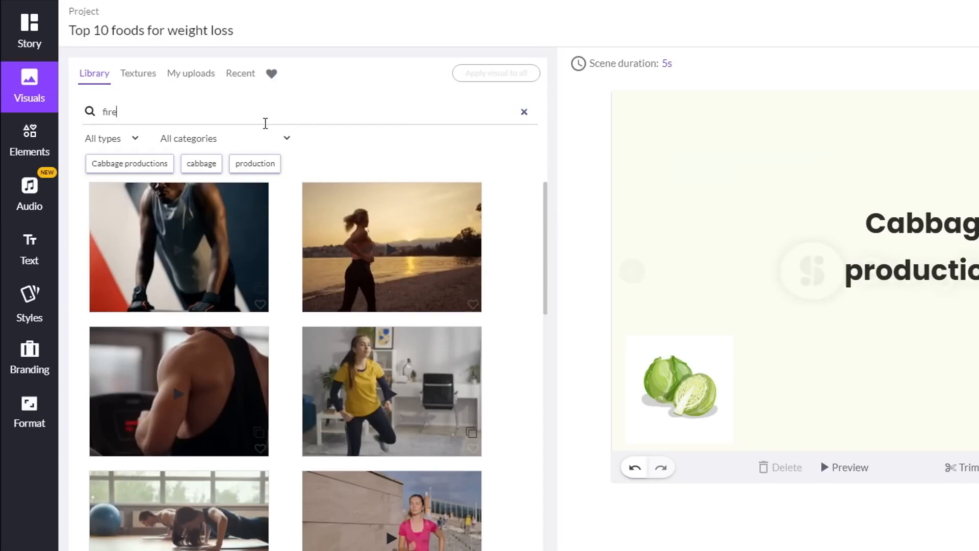
type("workdss")
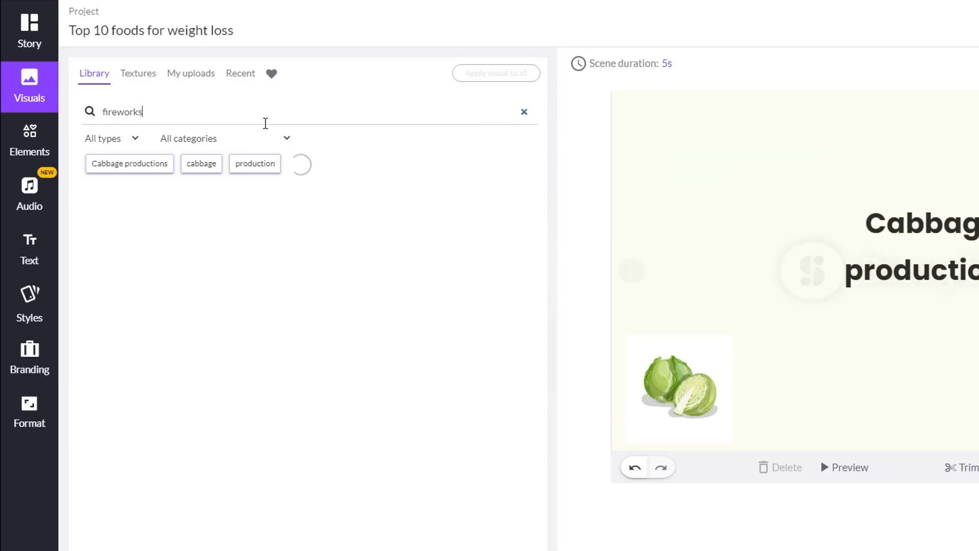
scroll(362, 312, "down", 8)
scroll(329, 336, "down", 5)
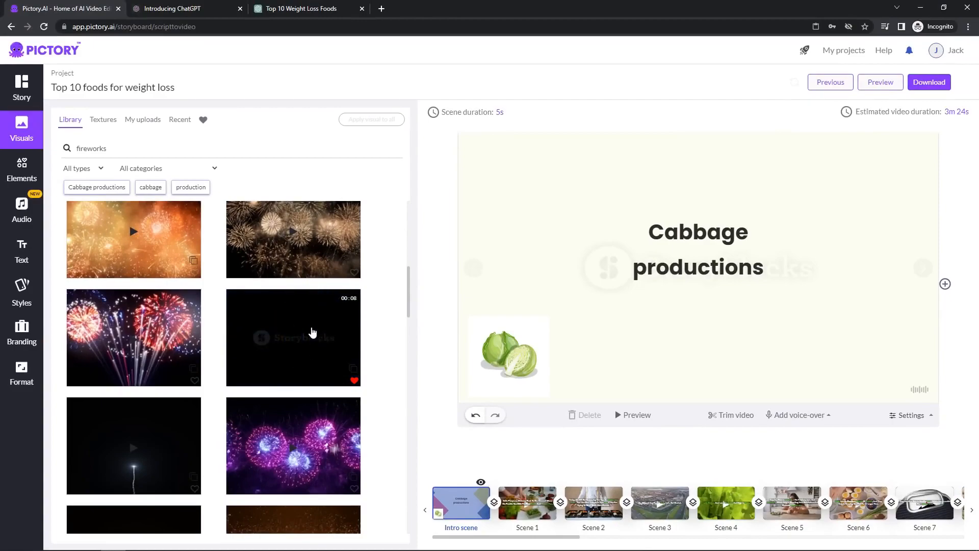
left_click(312, 333)
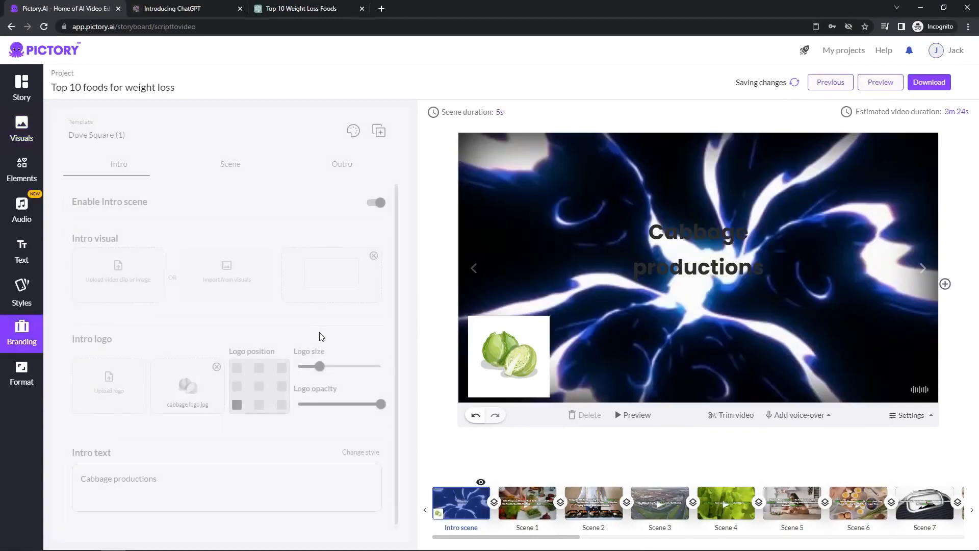
Make the intro text white and all uppercase, and look over the outro scene's branding settings.
left_click(584, 278)
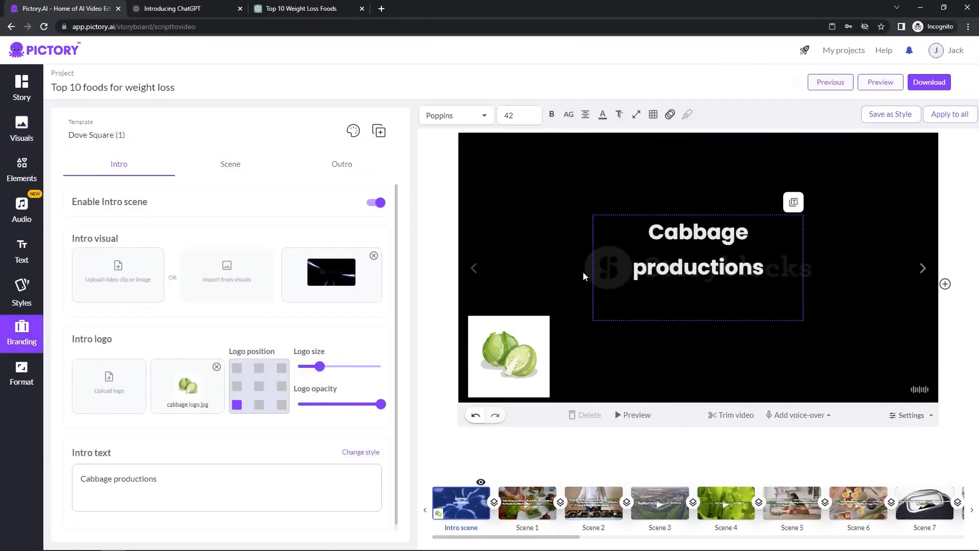
left_click(827, 277)
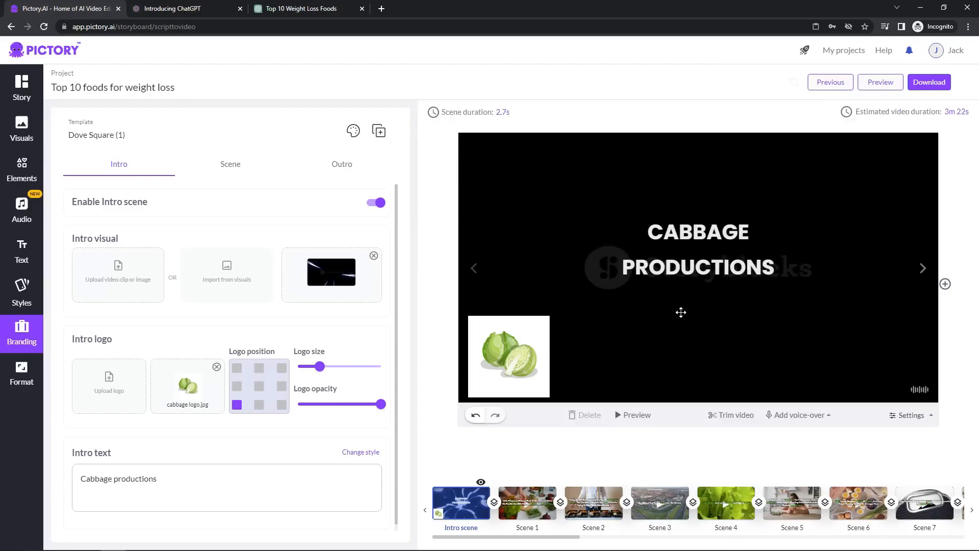
left_click(242, 176)
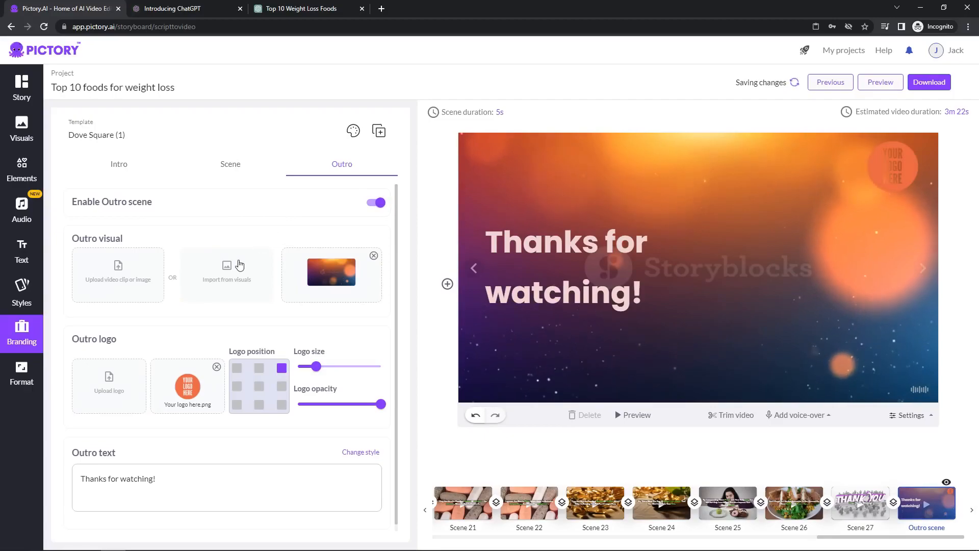
scroll(229, 273, "down", 1)
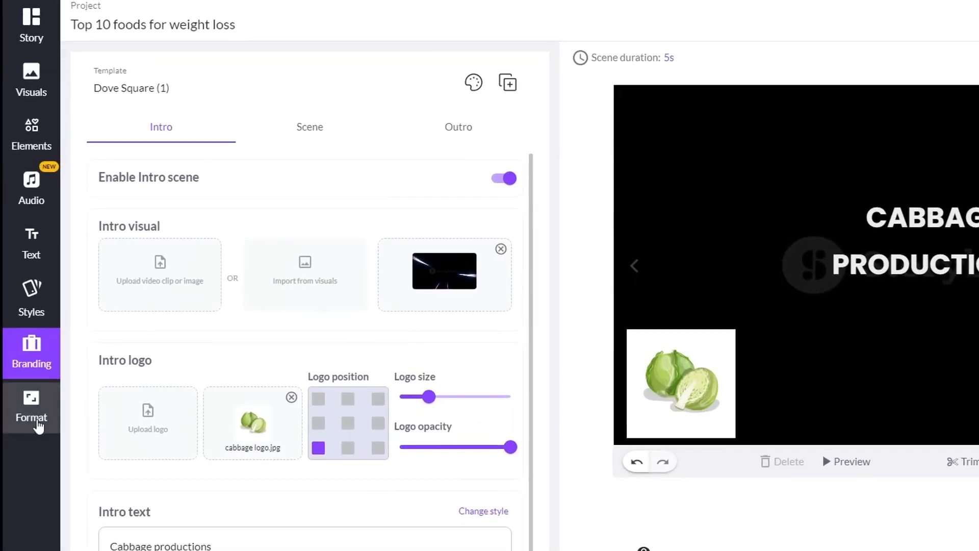
Try the 9:16 portrait and 1:1 square aspect ratios, and return the video to 16:9 landscape.
left_click(38, 426)
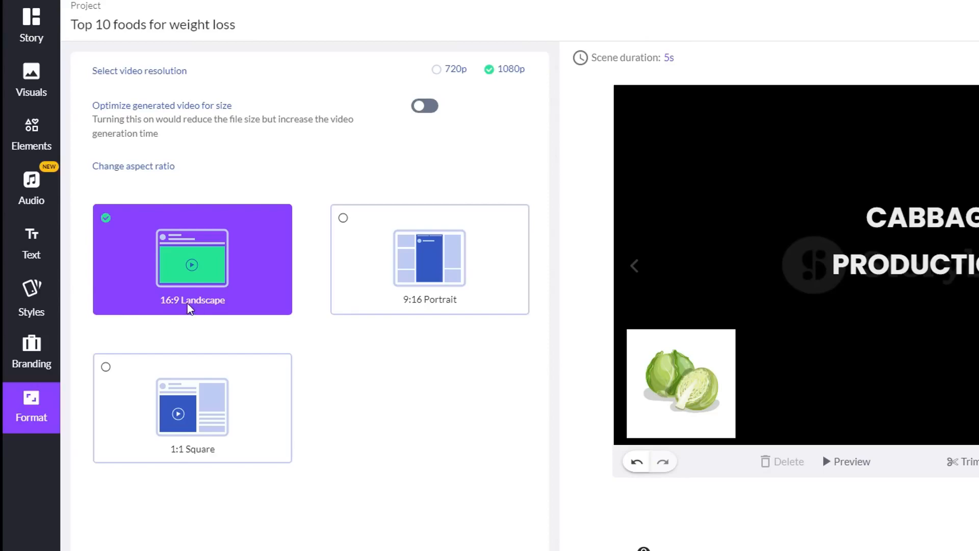
left_click(423, 283)
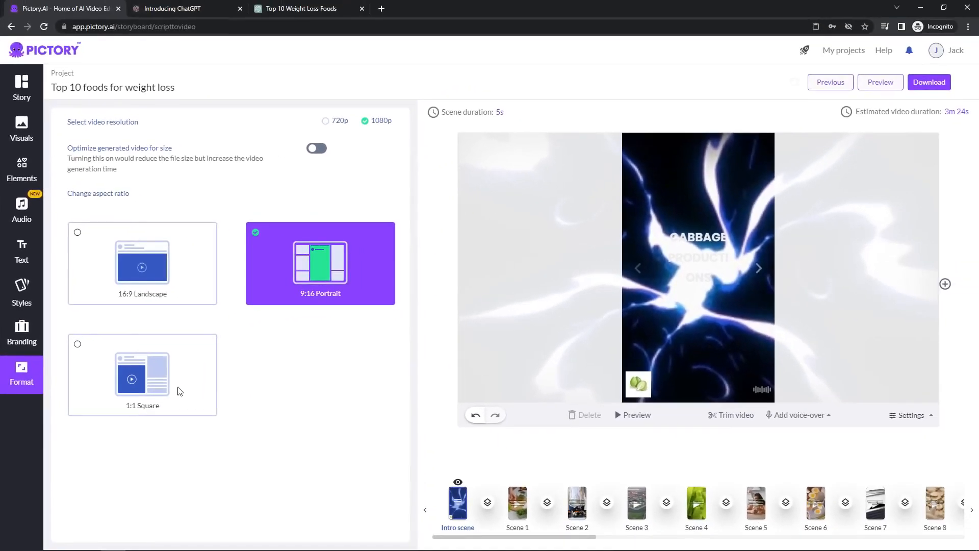
left_click(238, 432)
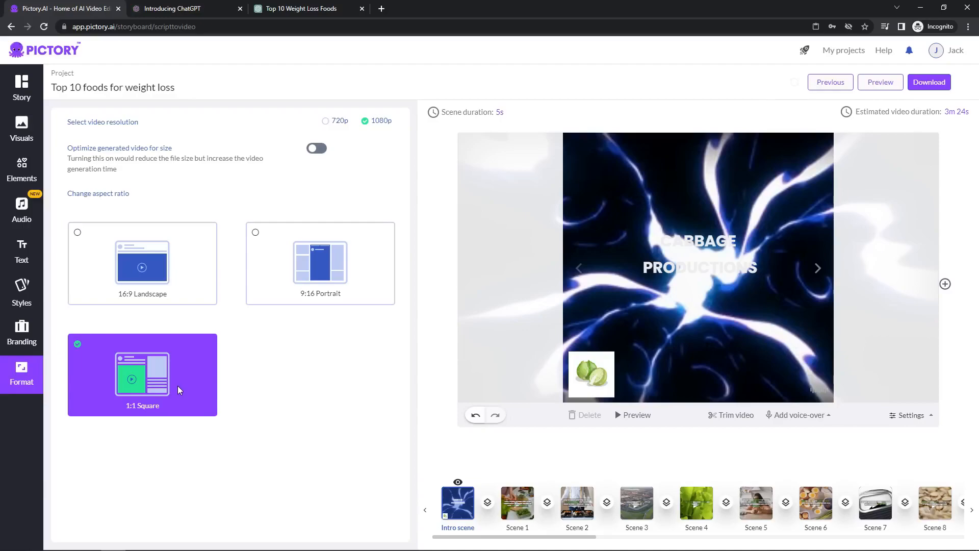
left_click(176, 284)
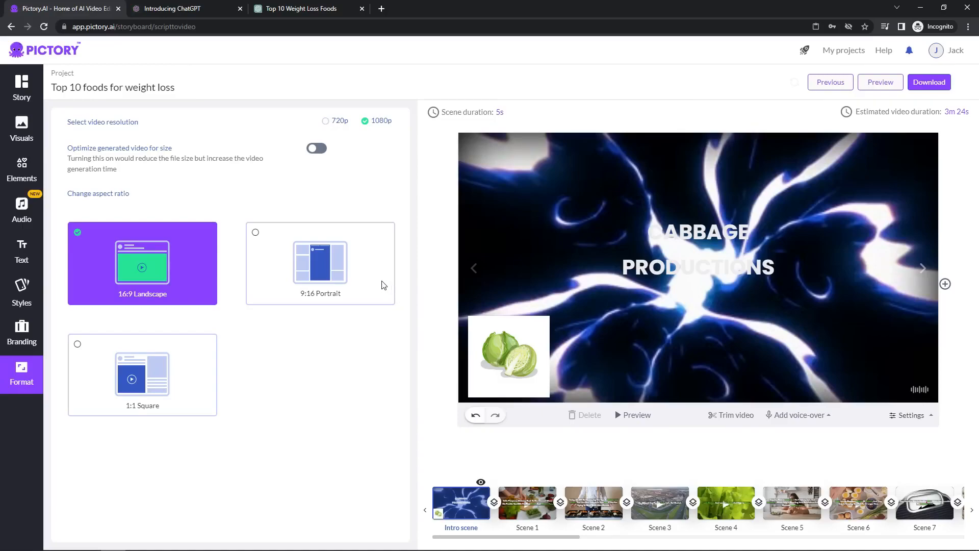
Review the story's scene texts, starting from the intro scene.
left_click(929, 84)
left_click(21, 87)
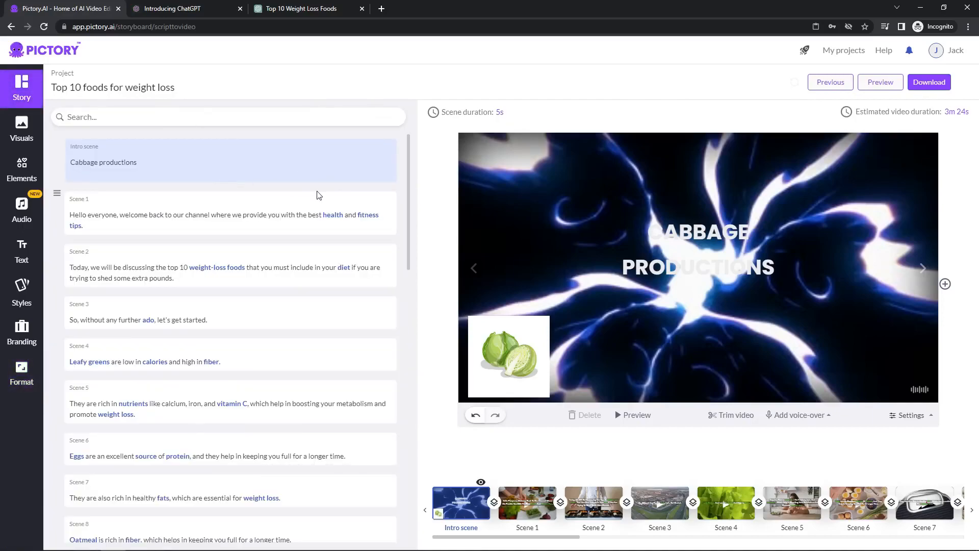
scroll(359, 252, "down", 3)
scroll(359, 257, "up", 2)
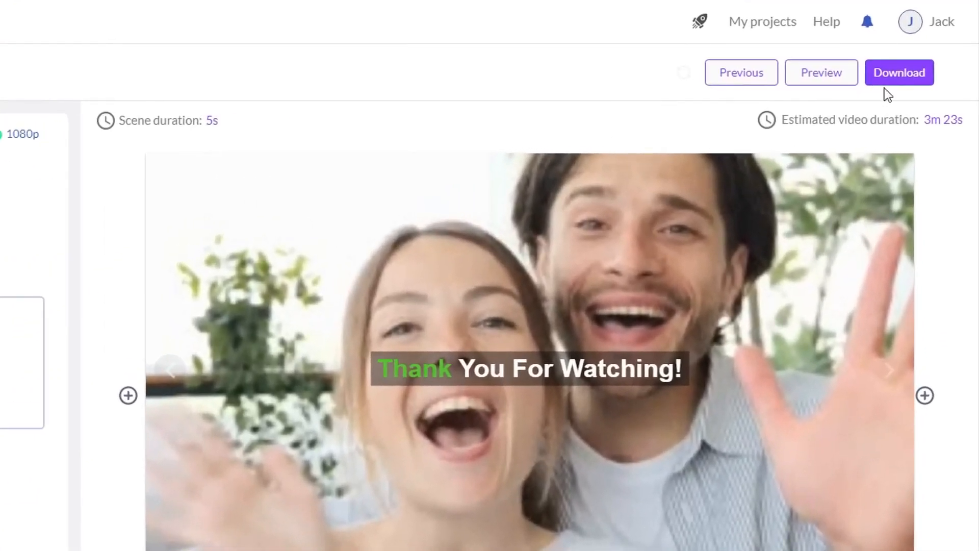
Generate the finished weight loss foods video and download it.
left_click(928, 83)
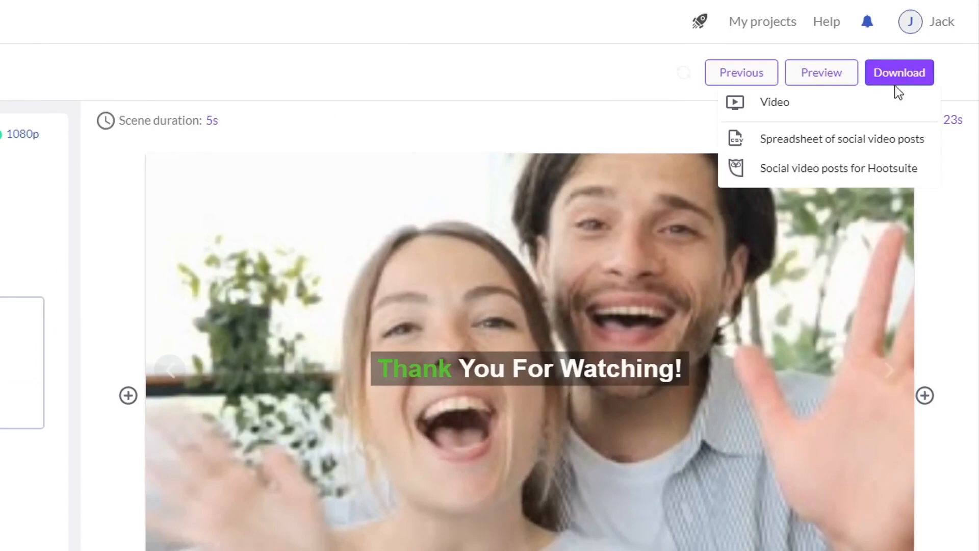
left_click(802, 111)
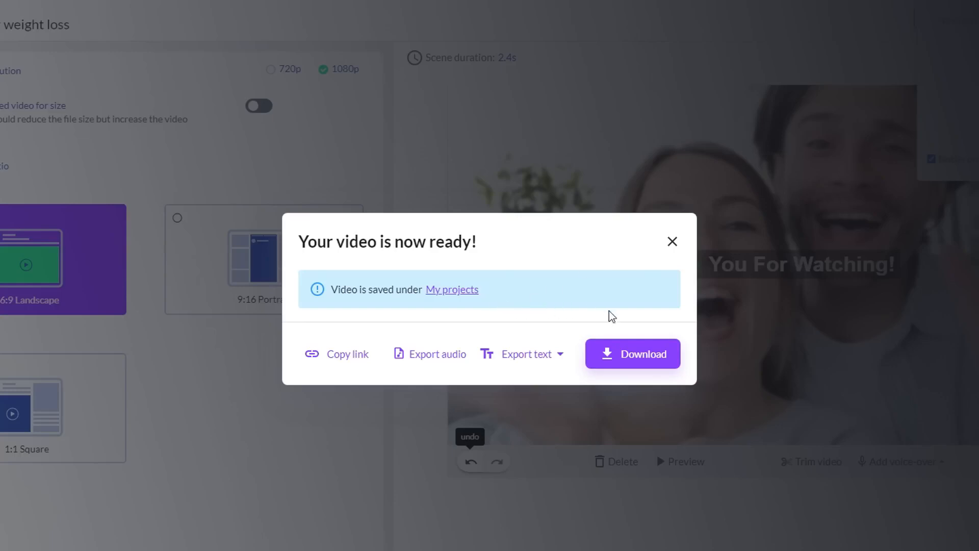
left_click(633, 359)
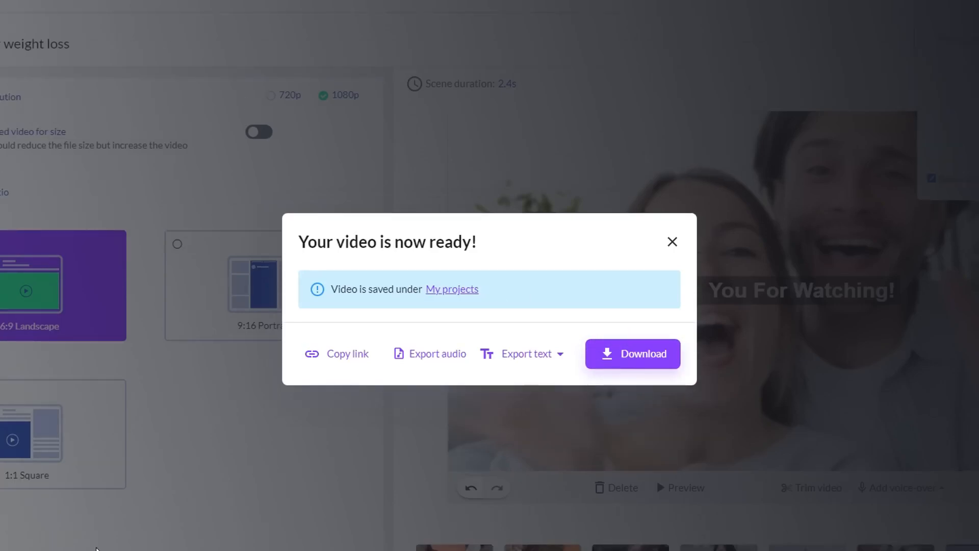
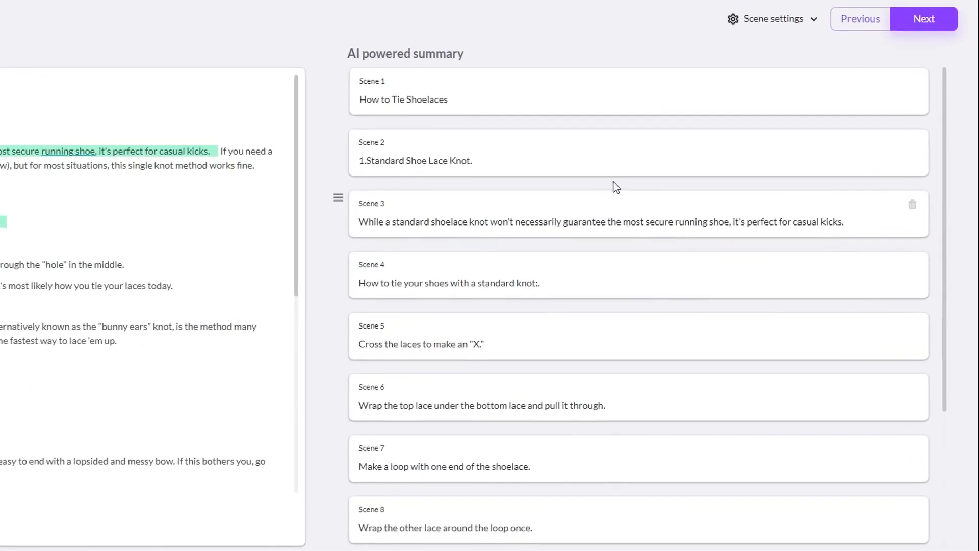
Add the article's "Make another small loop" sentence, the two-loop knot instruction heading and its "Cross the laces" step to the shoelaces summary.
scroll(487, 120, "down", 3)
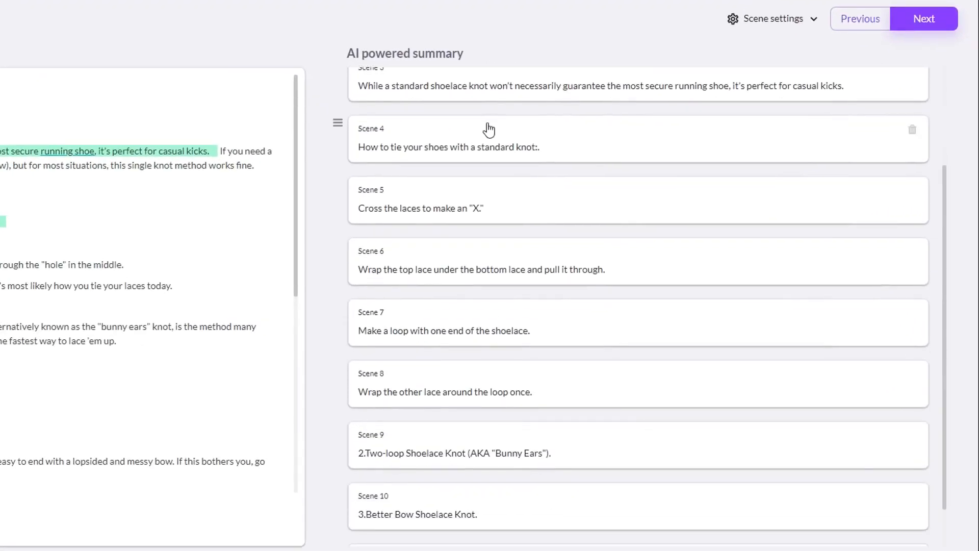
scroll(479, 438, "up", 3)
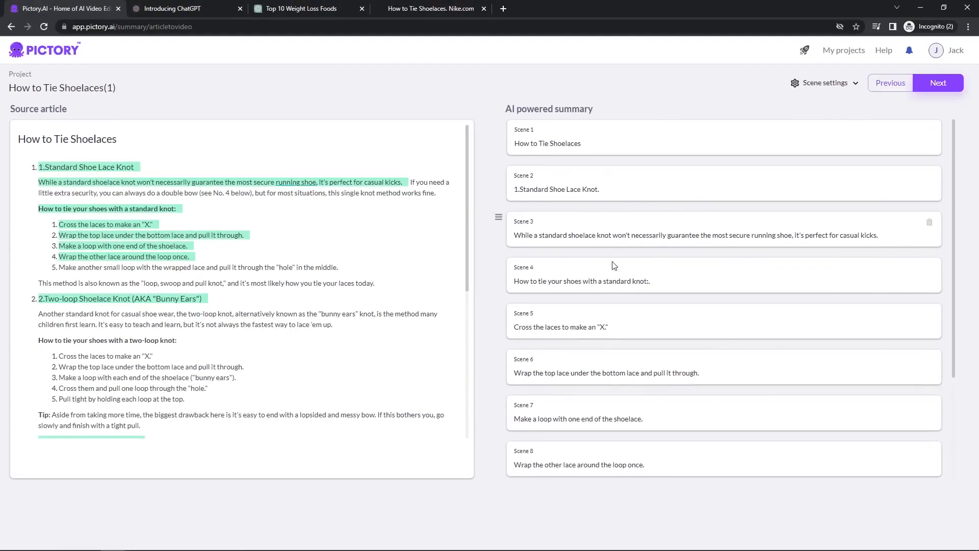
scroll(902, 241, "down", 1)
scroll(675, 250, "up", 1)
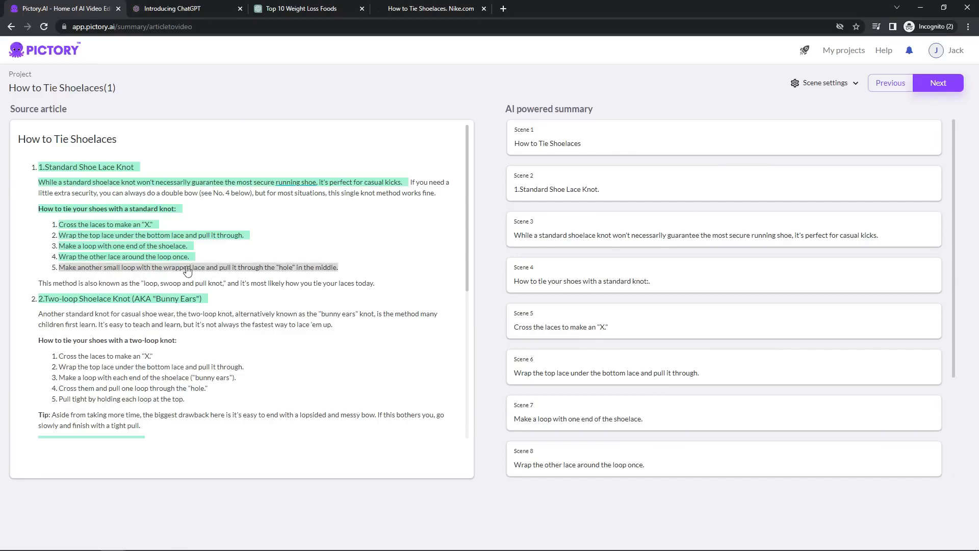
left_click(231, 268)
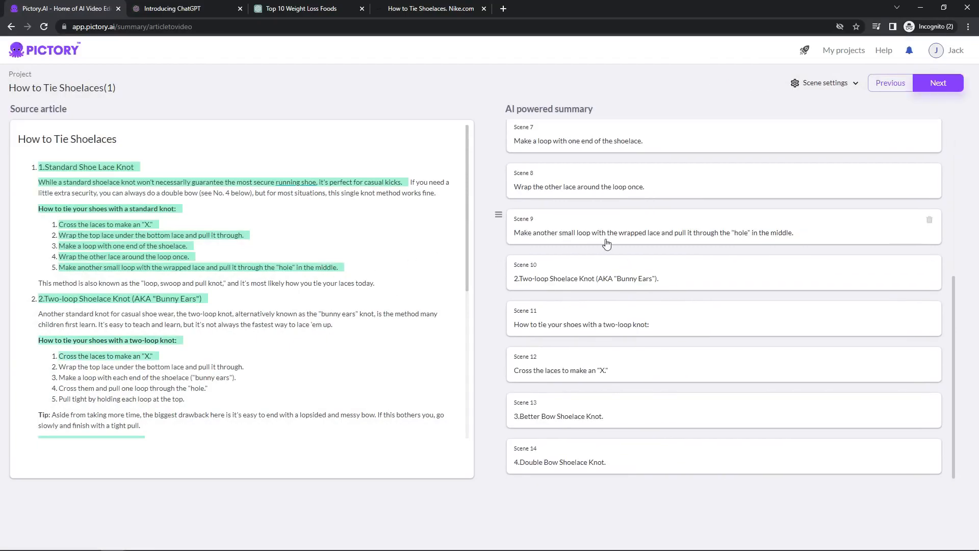
Compare the highlighted sentences in the source article with the scenes of the AI powered summary.
scroll(573, 243, "up", 4)
scroll(573, 244, "up", 2)
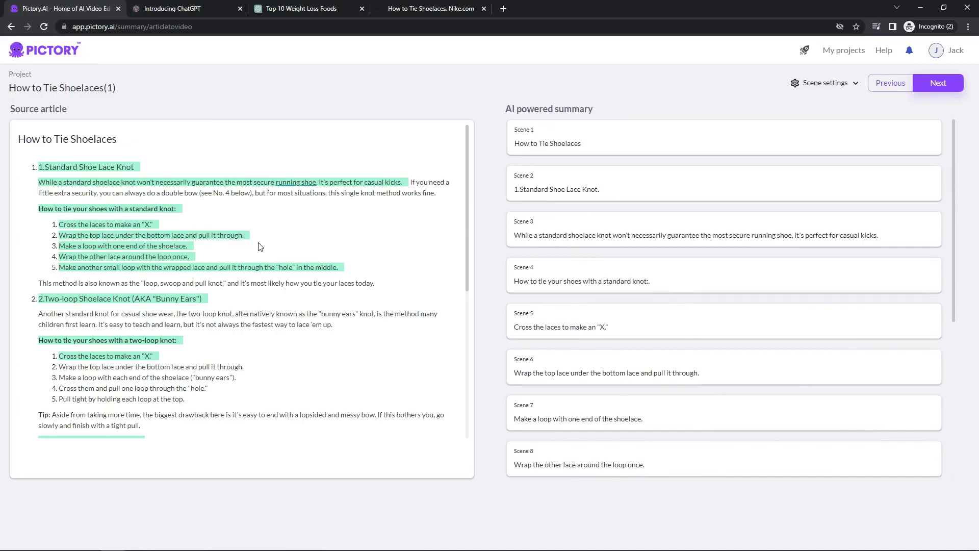
scroll(258, 246, "down", 5)
scroll(322, 296, "up", 6)
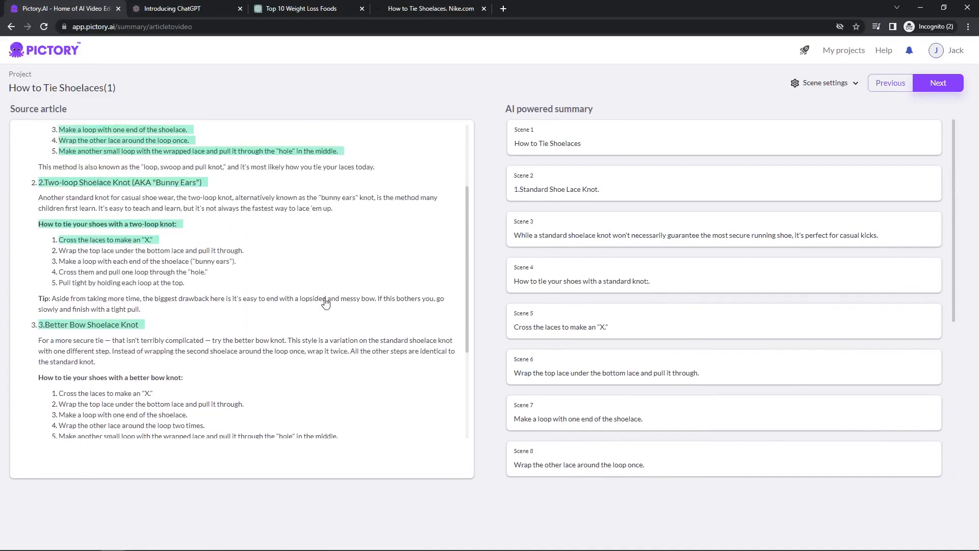
scroll(636, 227, "down", 5)
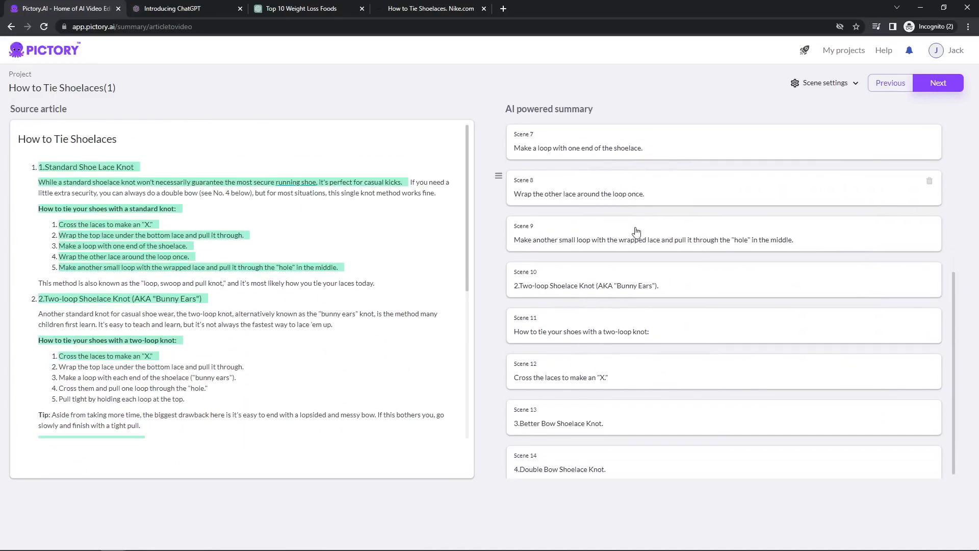
scroll(632, 169, "up", 3)
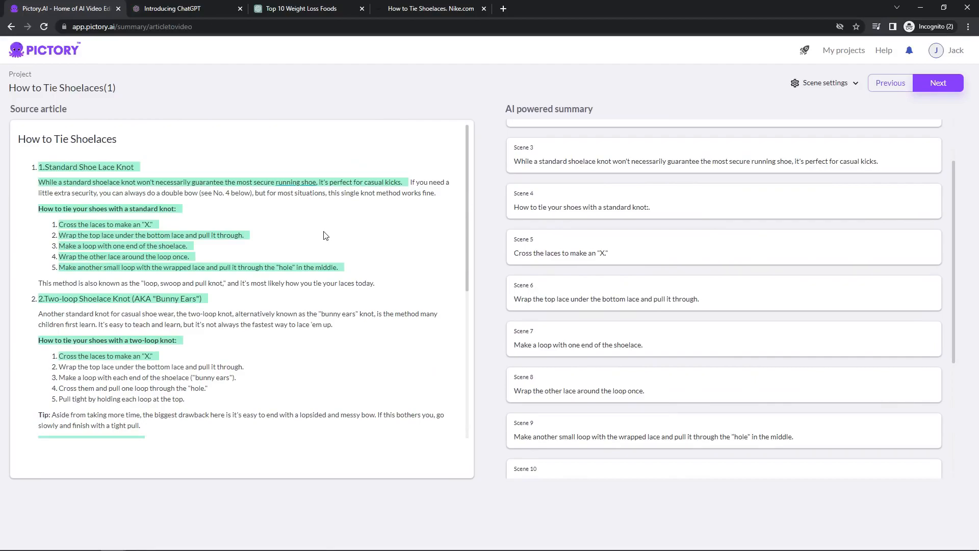
Create the shoelaces storyboard from the summary with the Dove Square template in 16:9 aspect ratio.
left_click(939, 85)
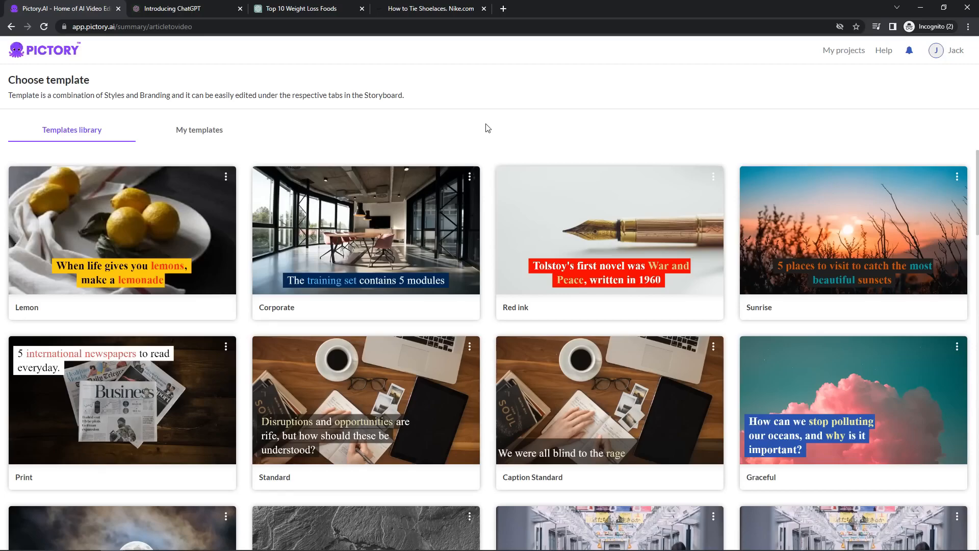
scroll(489, 162, "down", 15)
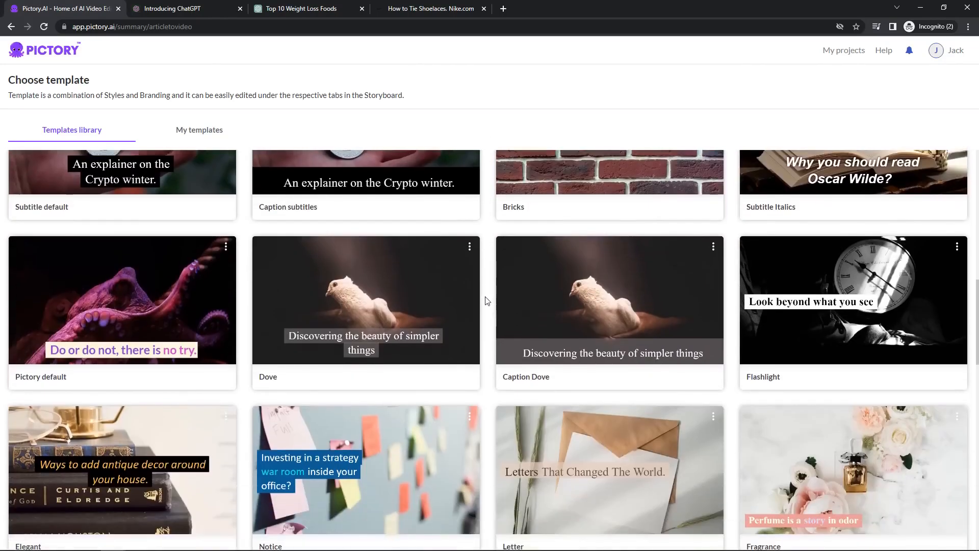
scroll(484, 310, "down", 5)
scroll(470, 311, "down", 1)
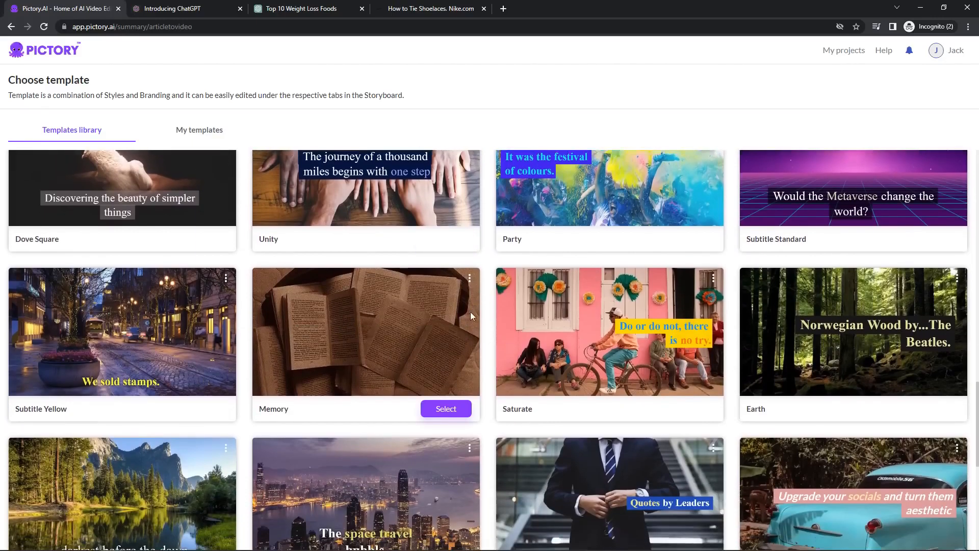
scroll(115, 326, "up", 2)
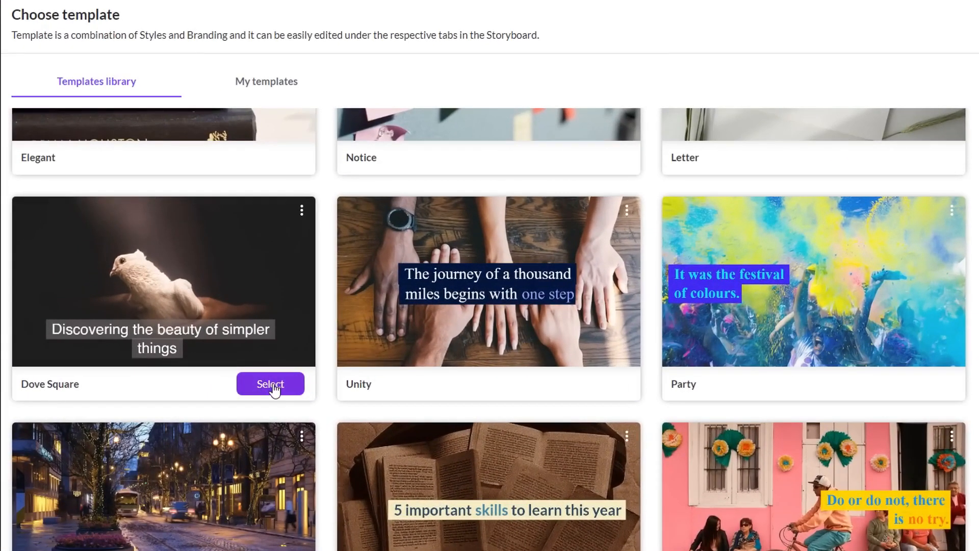
left_click(205, 356)
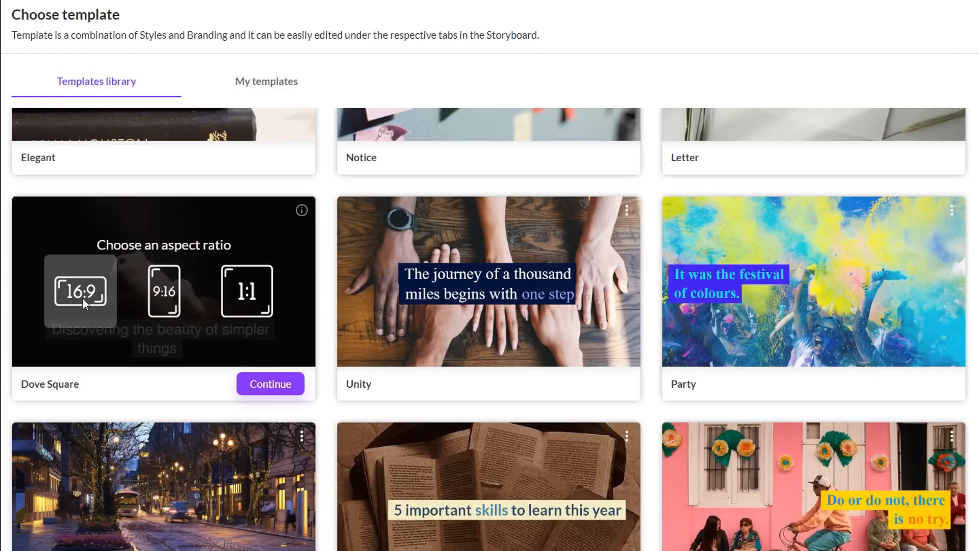
left_click(272, 391)
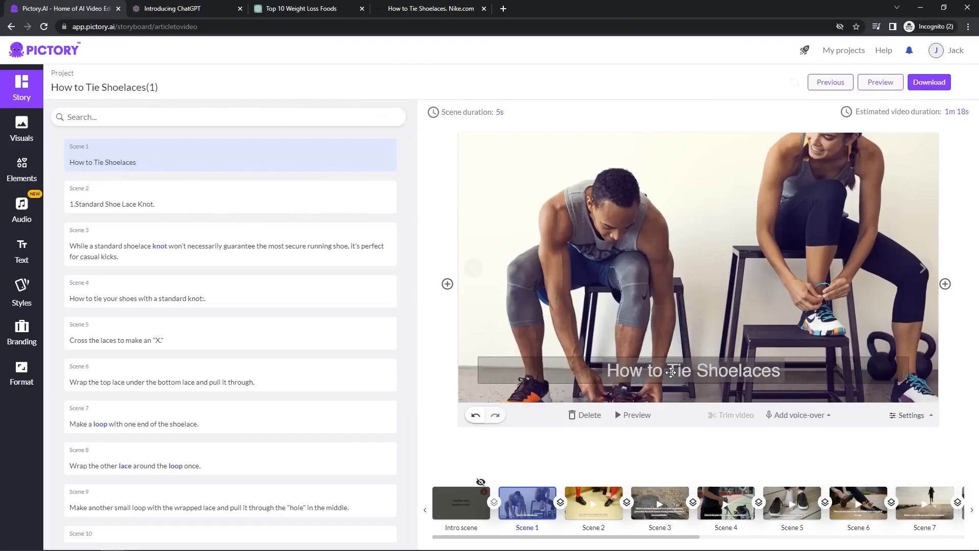
Review the scene texts in the How to Tie Shoelaces storyboard.
scroll(189, 250, "down", 4)
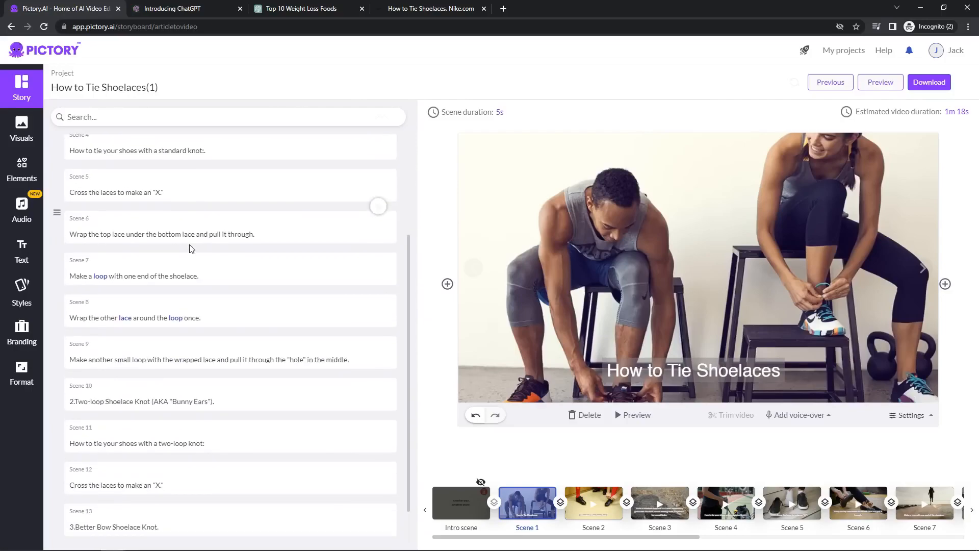
scroll(162, 285, "up", 4)
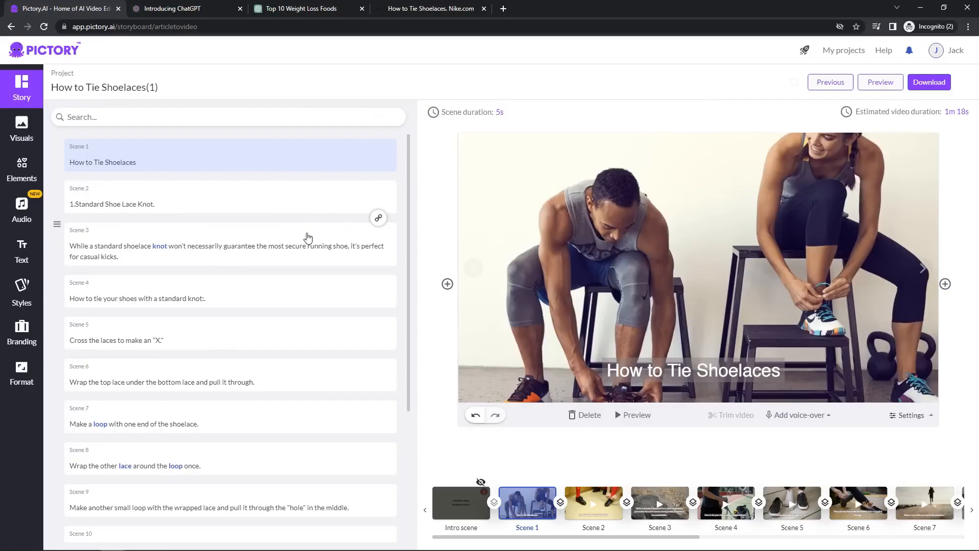
Look over the remaining scenes of the How to Tie Shoelaces storyboard and start the video download.
scroll(241, 234, "down", 4)
scroll(245, 270, "up", 4)
left_click(929, 82)
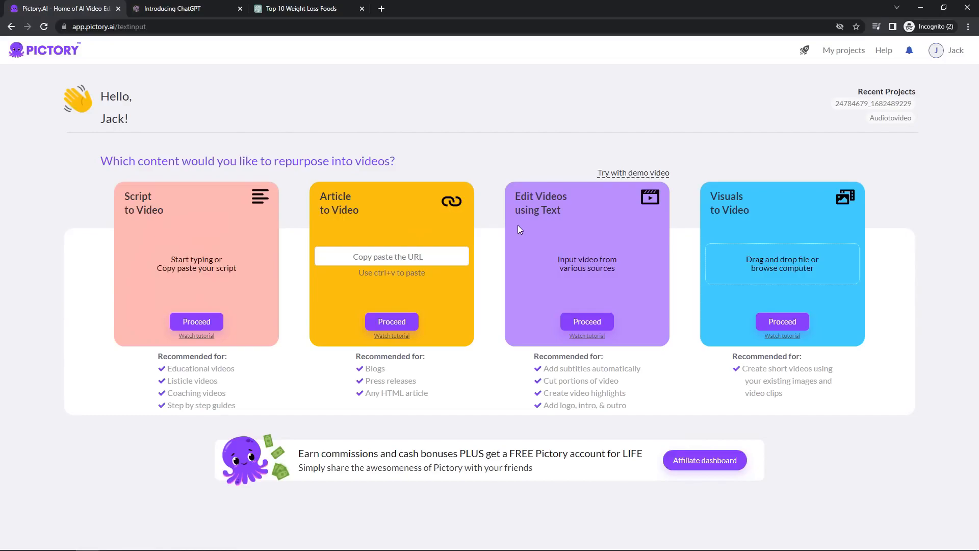
Start an Edit Videos using Text project and upload the audio file 24784679_1682489229.mp3 for transcription.
left_click(586, 321)
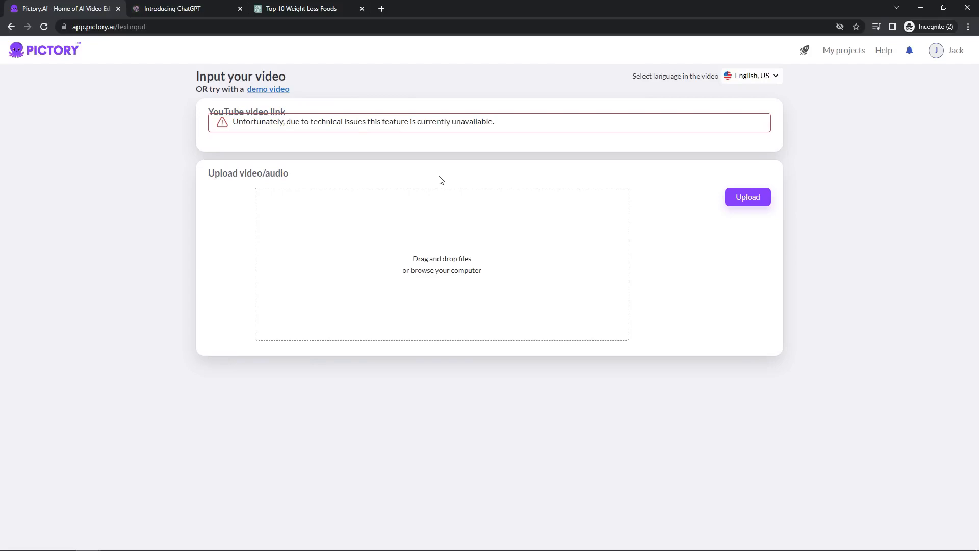
left_click_drag(489, 15, 438, 266)
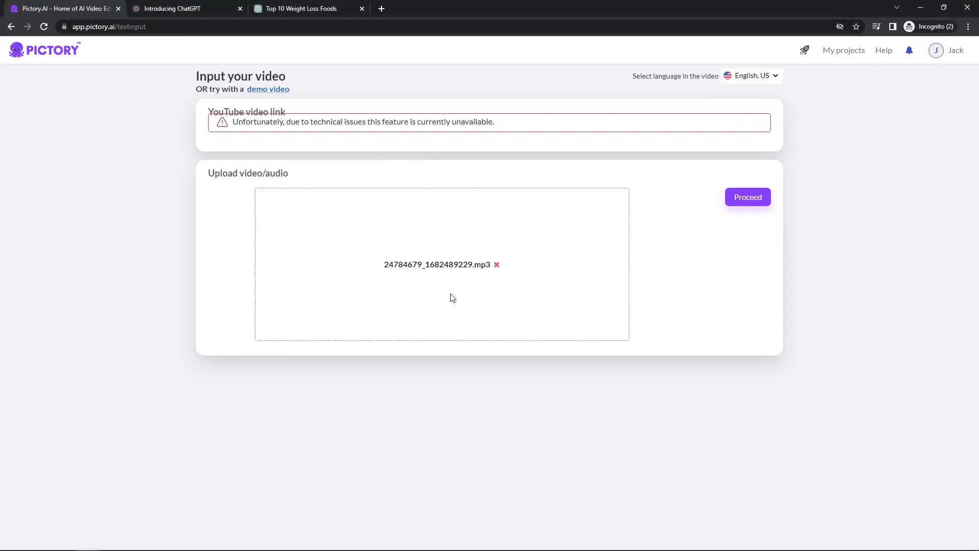
left_click(748, 199)
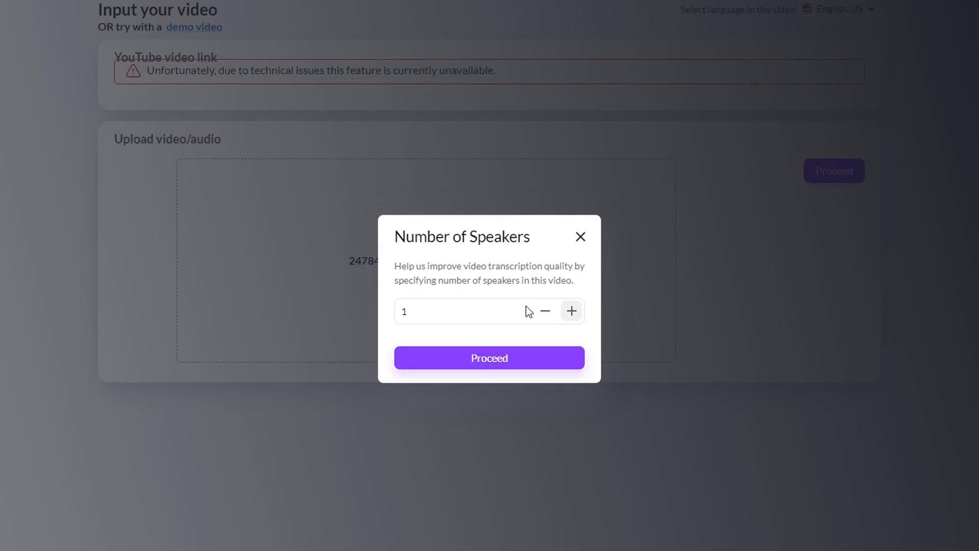
Set the number of speakers to 1 and transcribe the uploaded audio.
left_click(572, 313)
left_click(571, 313)
left_click(552, 316)
left_click(551, 316)
left_click(491, 367)
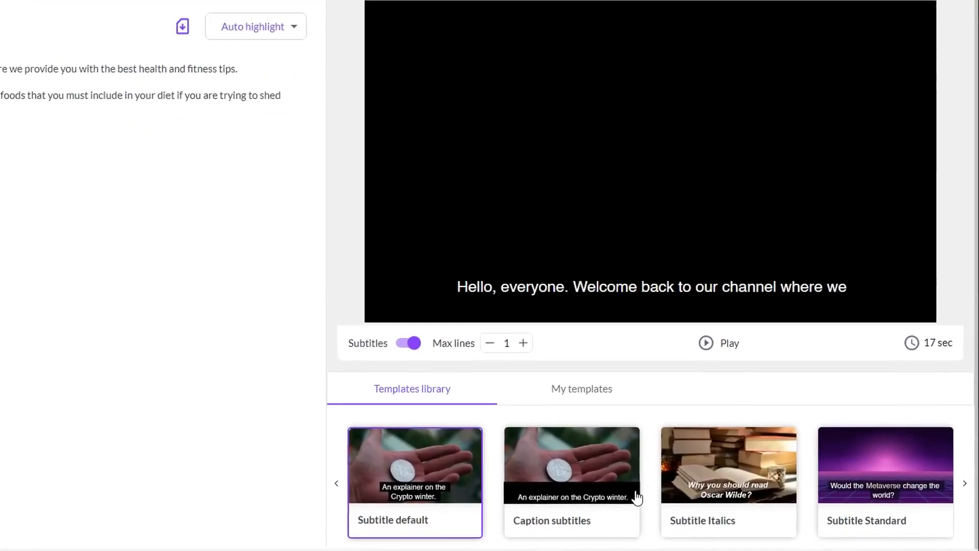
Apply the Subtitle Yellow template from the templates library to the transcribed video and play it.
left_click(965, 485)
left_click(965, 485)
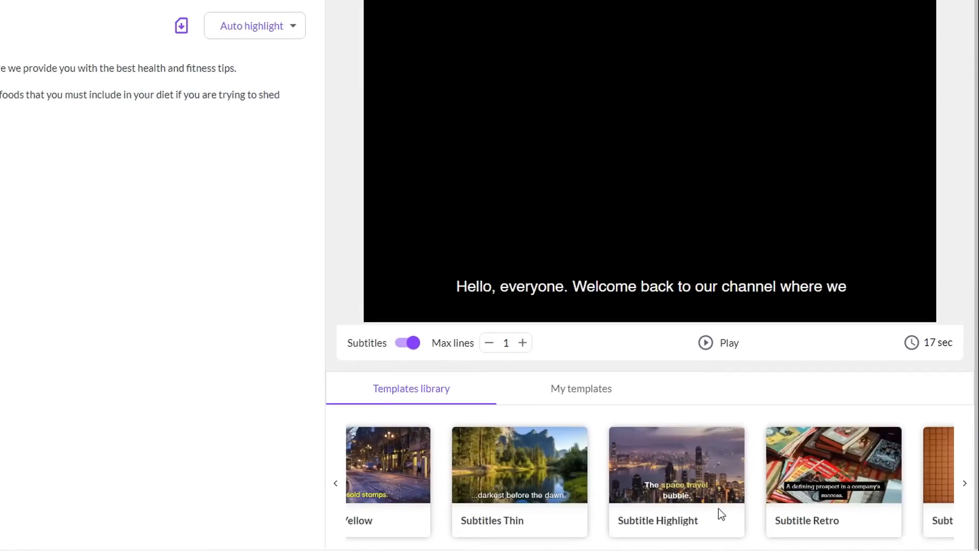
left_click(337, 484)
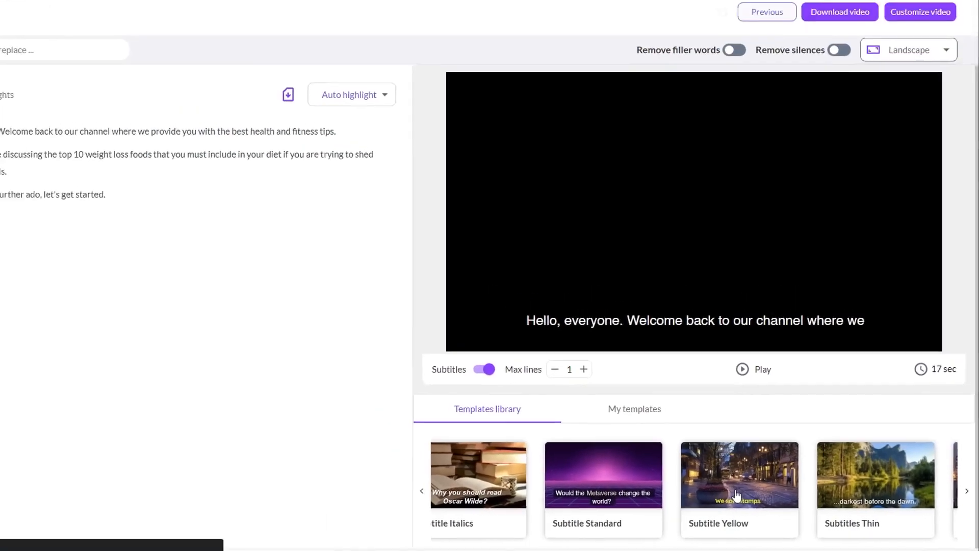
left_click(737, 495)
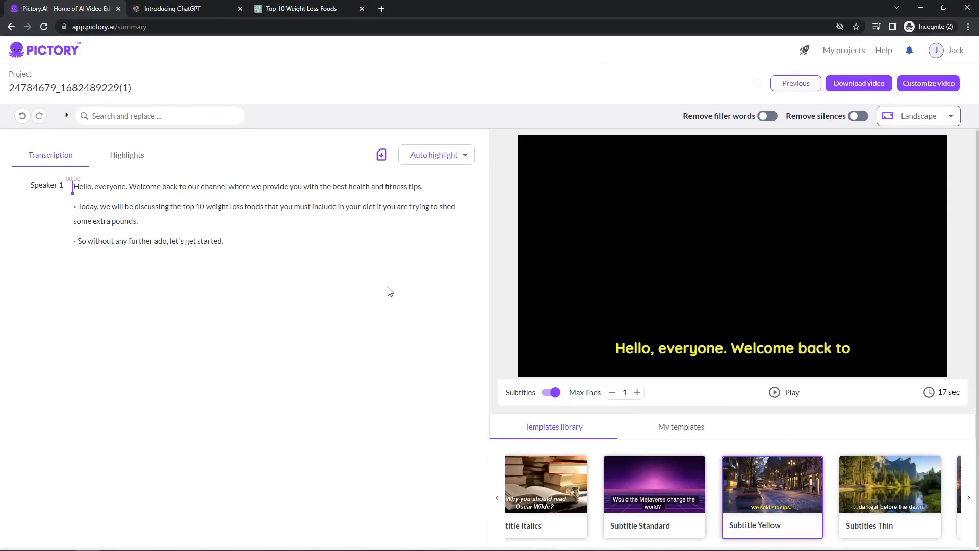
left_click(775, 392)
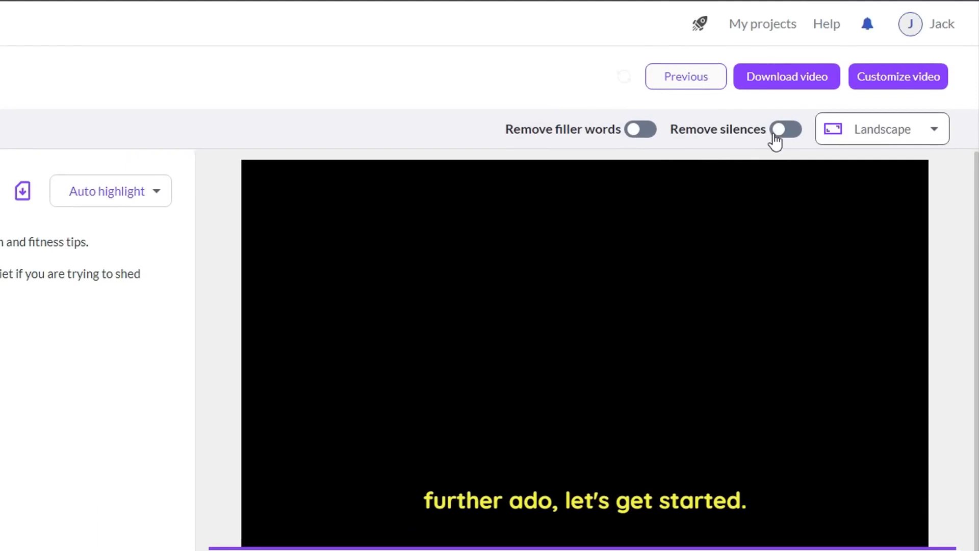
Try to remove silences of more than 2 seconds and check the available video formats, keeping Landscape.
left_click(779, 133)
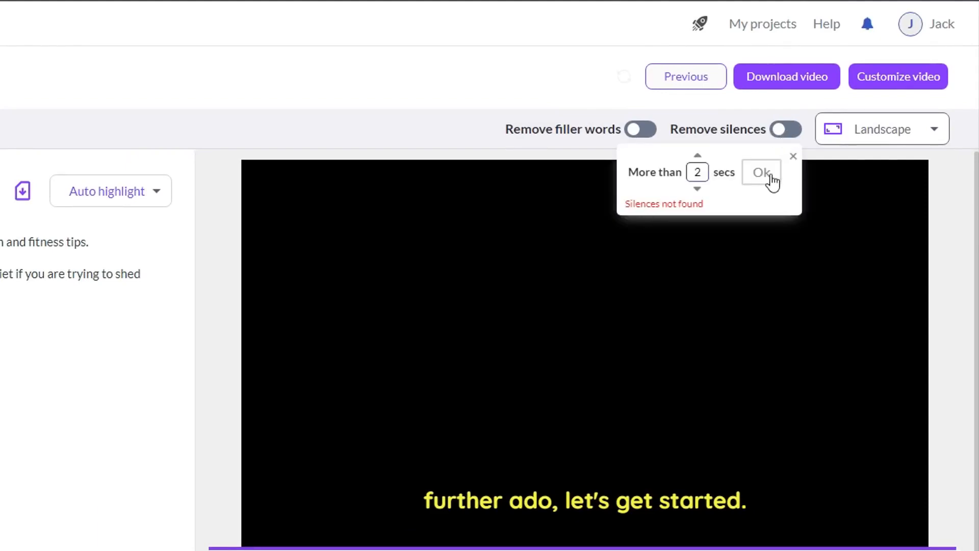
left_click(794, 159)
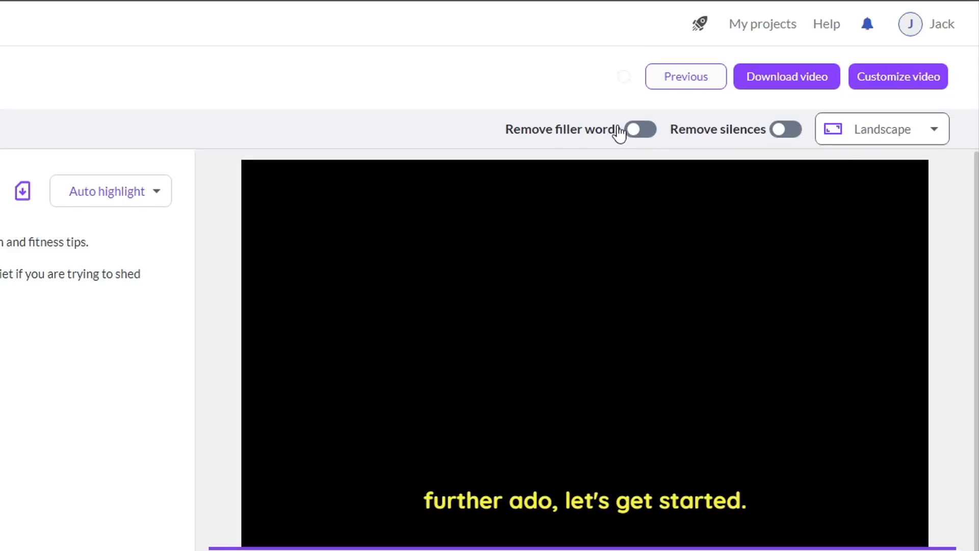
left_click(935, 137)
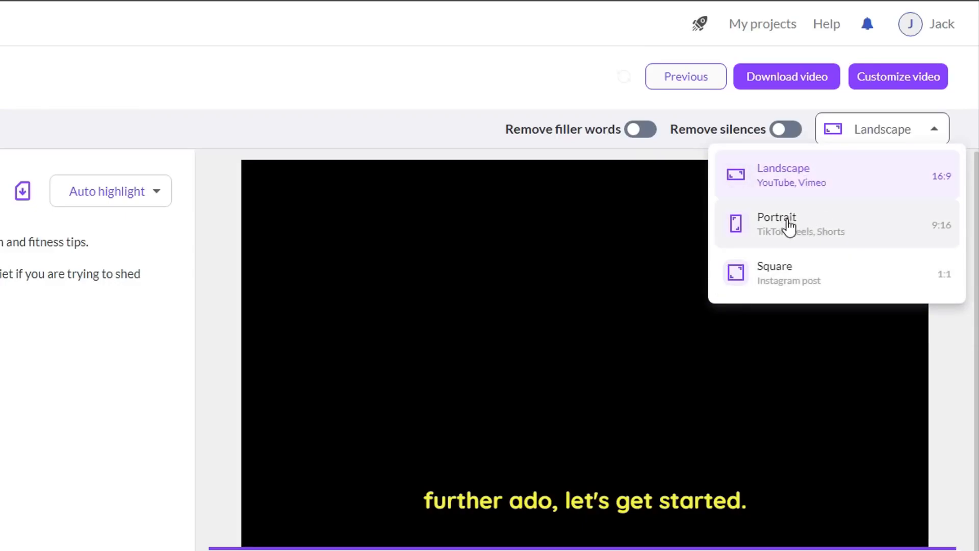
left_click(927, 128)
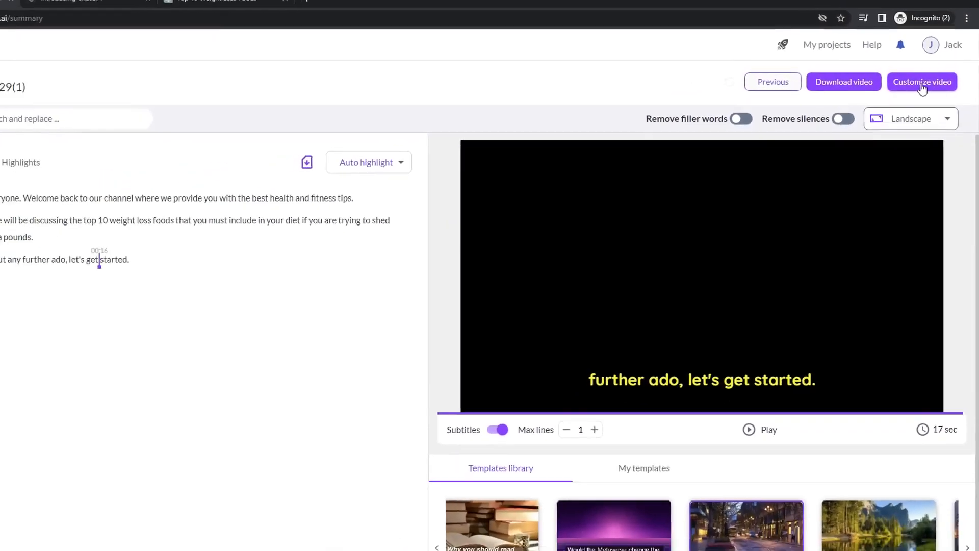
Open the transcribed video in the storyboard for customization and start its download.
left_click(895, 78)
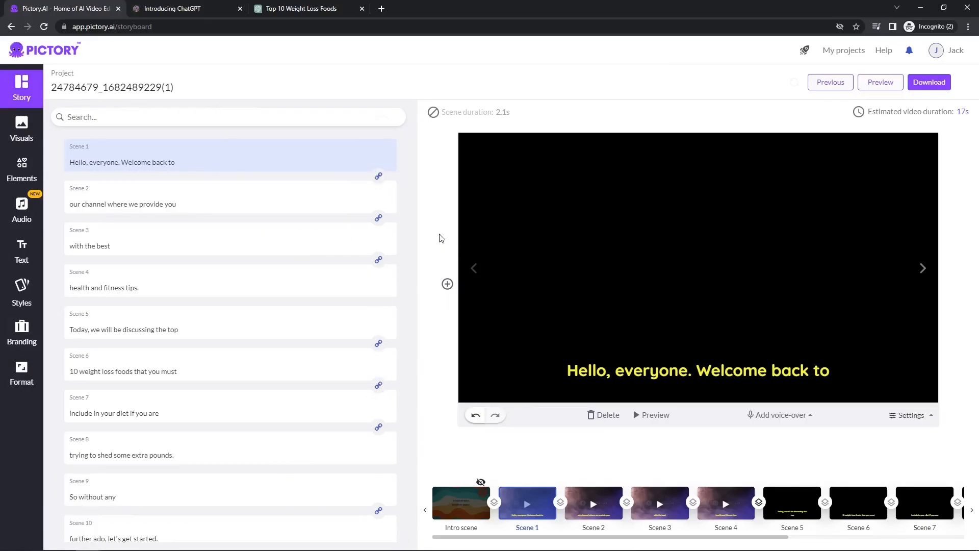
left_click(929, 85)
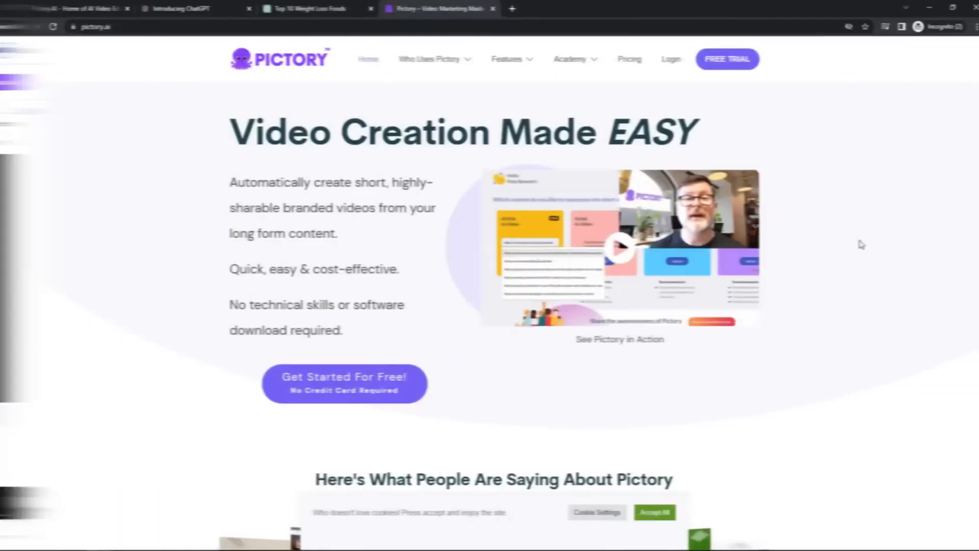